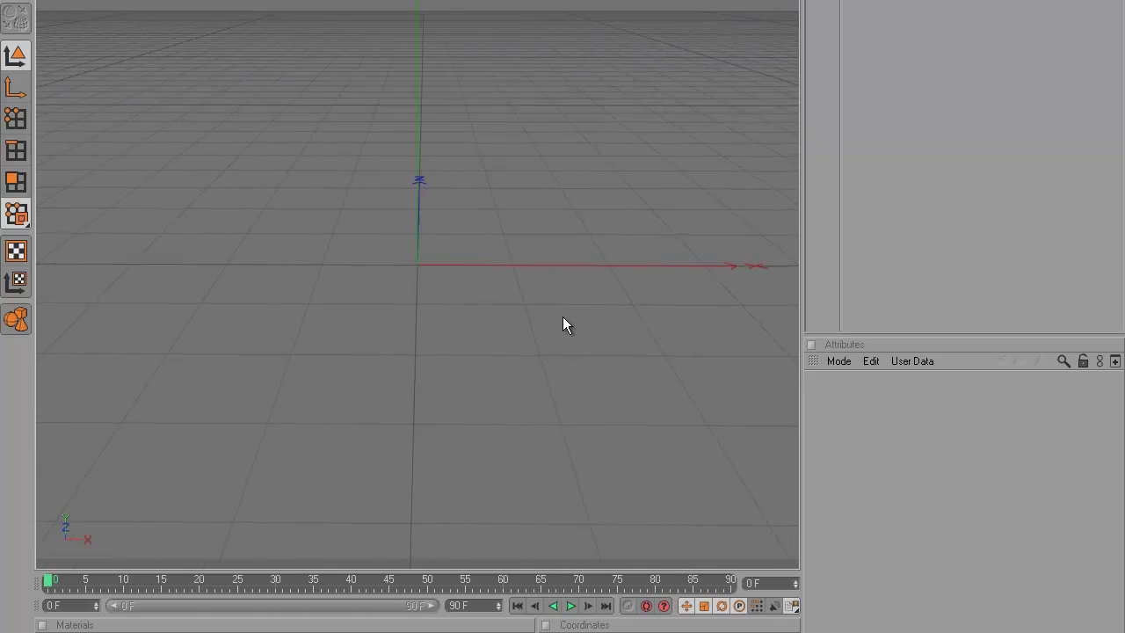
Add a MoGraph Text Object to the empty scene.
{"action": "mouse_move", "coordinate": [541, 62]}
{"action": "left_mouse_down", "text": "alt"}
{"action": "mouse_move", "coordinate": [550, 74]}
{"action": "mouse_move", "coordinate": [705, 0]}
{"action": "left_mouse_up", "text": "alt"}
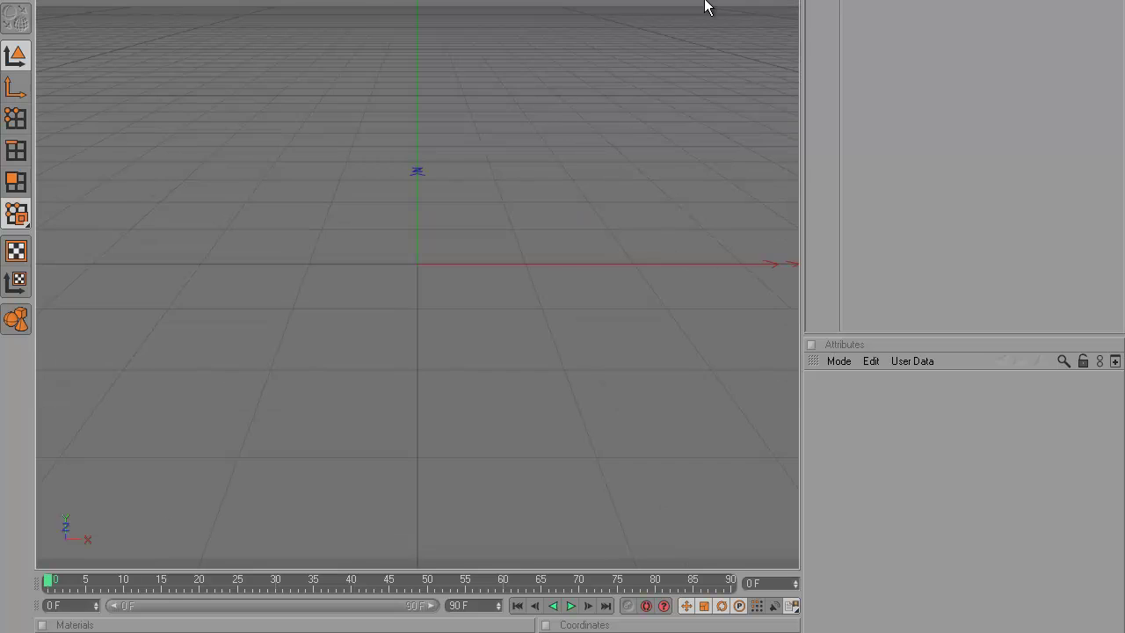
{"action": "left_click", "coordinate": [466, 0]}
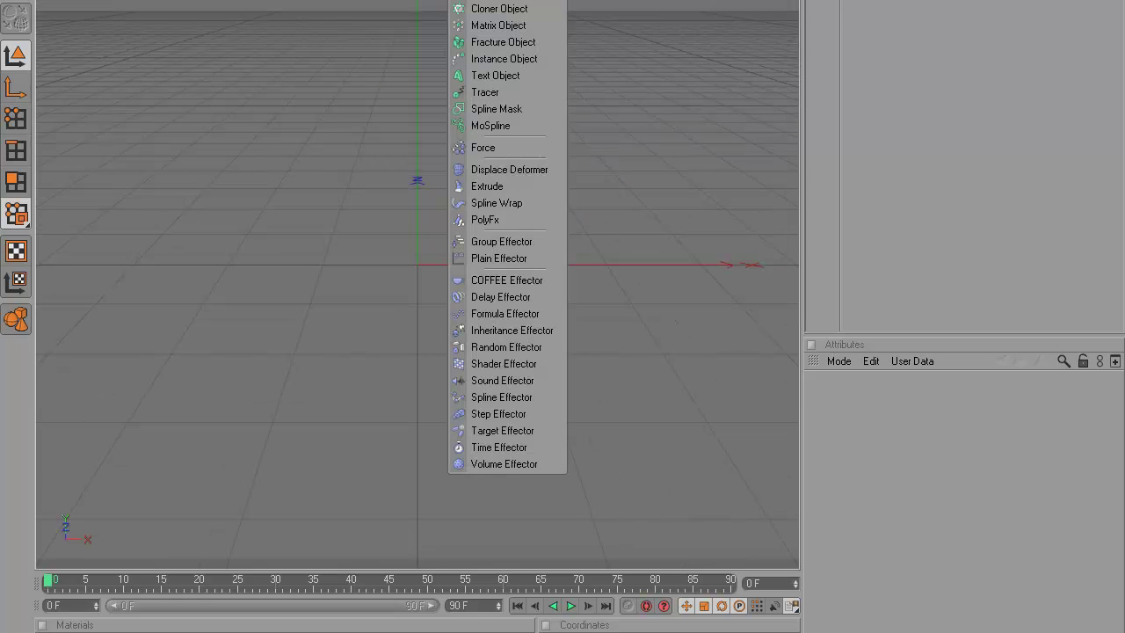
{"action": "left_click", "coordinate": [514, 75]}
{"action": "left_click_drag", "start_coordinate": [502, 266], "coordinate": [569, 324]}
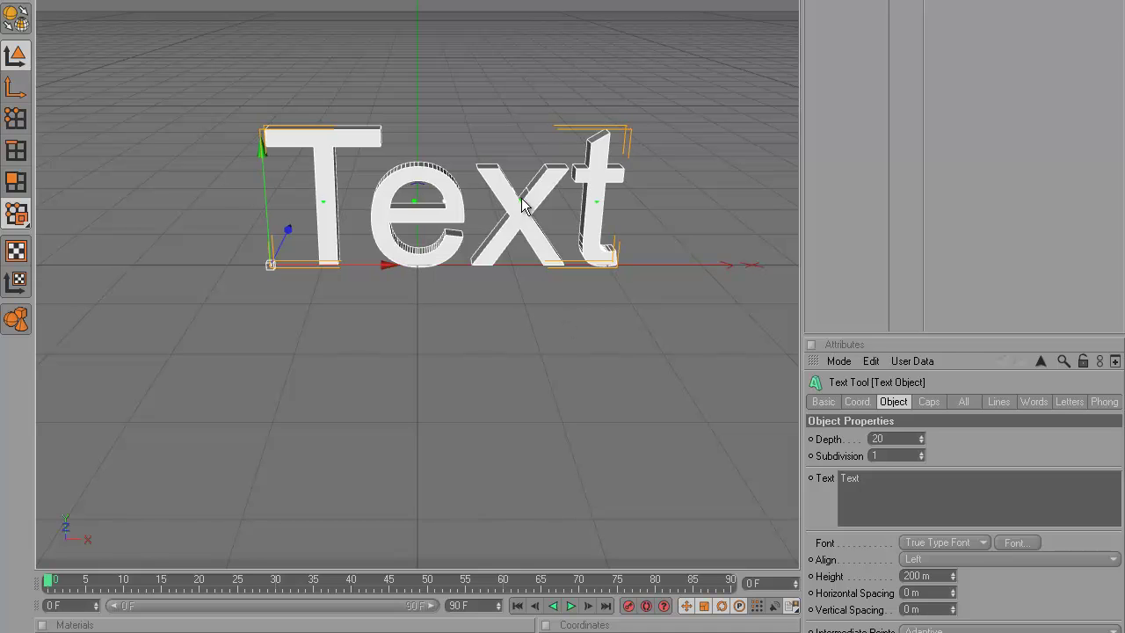
Create a Nukei shader material, apply it to the MoGraph text, and render a preview of the view.
{"action": "right_click", "coordinate": [117, 619]}
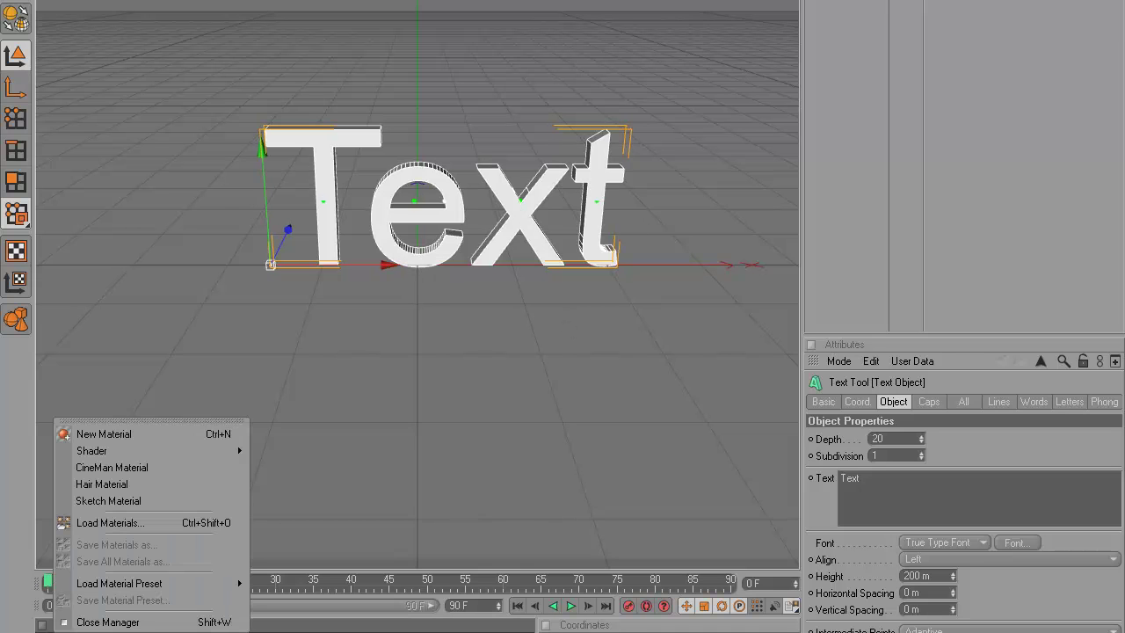
{"action": "mouse_move", "coordinate": [151, 456]}
{"action": "left_click", "coordinate": [289, 548]}
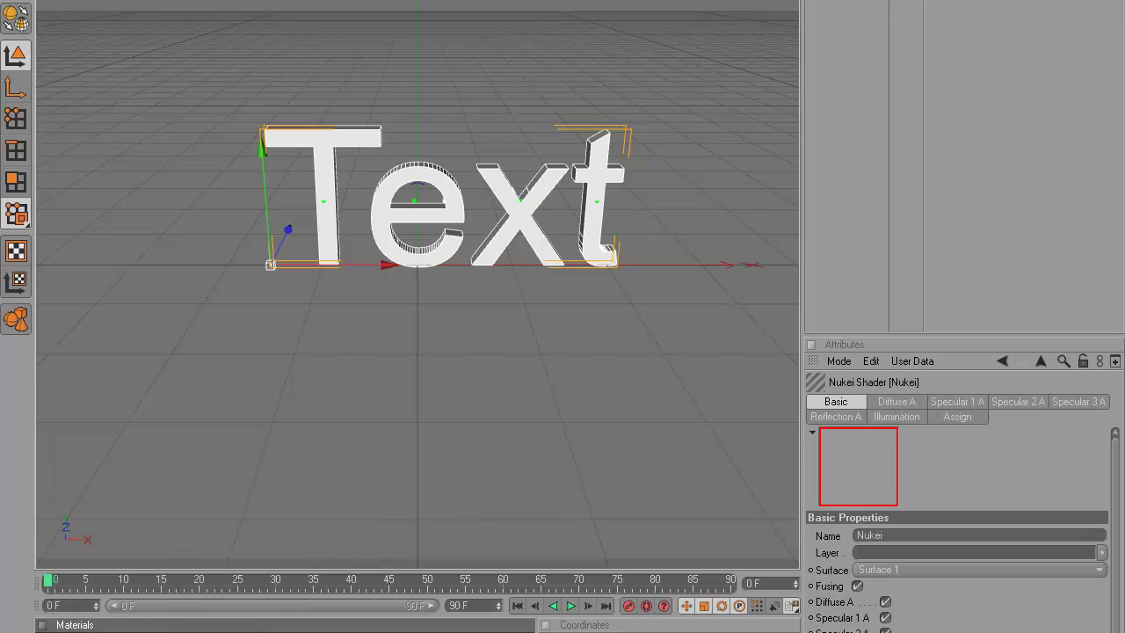
{"action": "left_click_drag", "start_coordinate": [284, 218], "coordinate": [329, 215]}
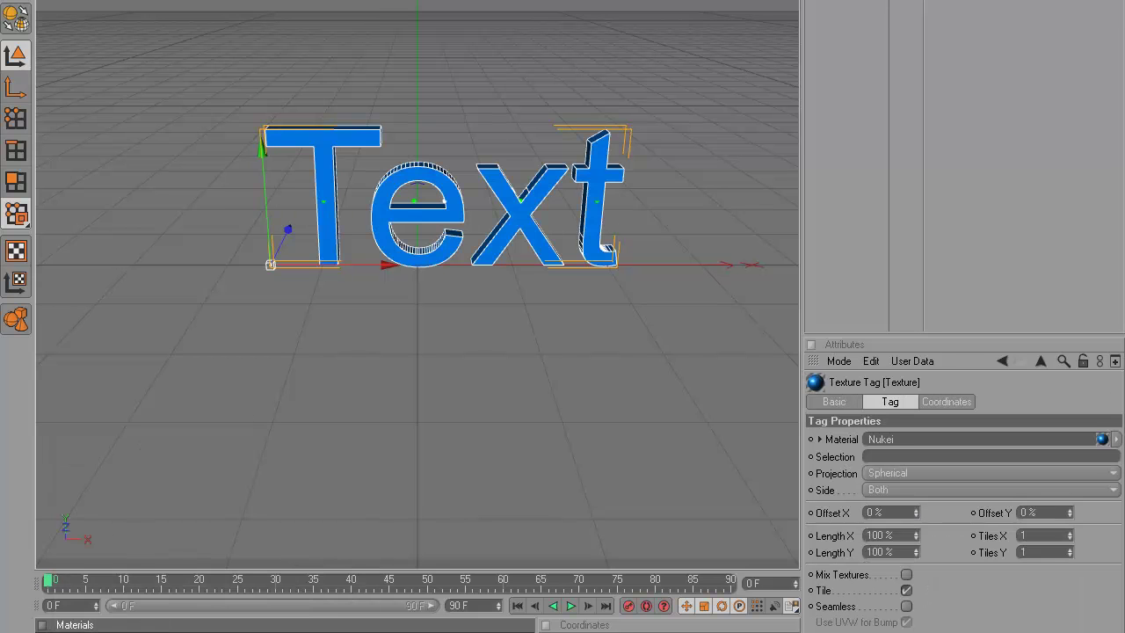
{"action": "key", "text": "ctrl+r"}
{"action": "scroll", "coordinate": [430, 264], "scroll_direction": "up", "scroll_amount": 2}
{"action": "scroll", "coordinate": [431, 263], "scroll_direction": "down", "scroll_amount": 2}
{"action": "scroll", "coordinate": [431, 263], "scroll_direction": "up", "scroll_amount": 2}
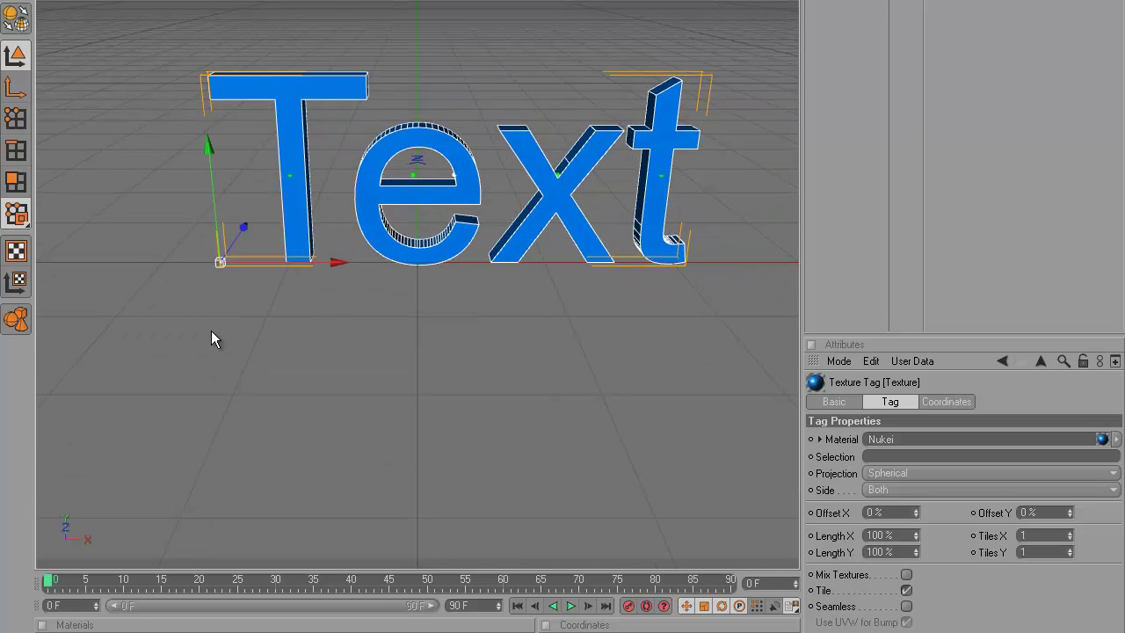
Delete the Nukei material and the MoGraph text object from the scene.
{"action": "left_click", "coordinate": [136, 625]}
{"action": "key", "text": "Delete"}
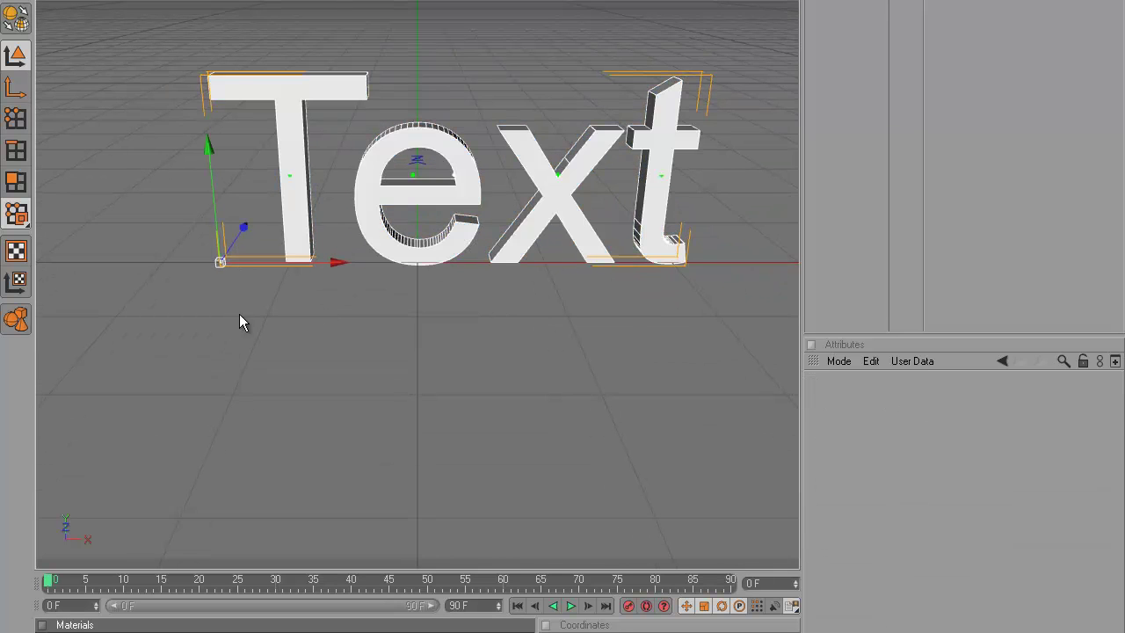
{"action": "left_click", "coordinate": [383, 173]}
{"action": "key", "text": "Delete"}
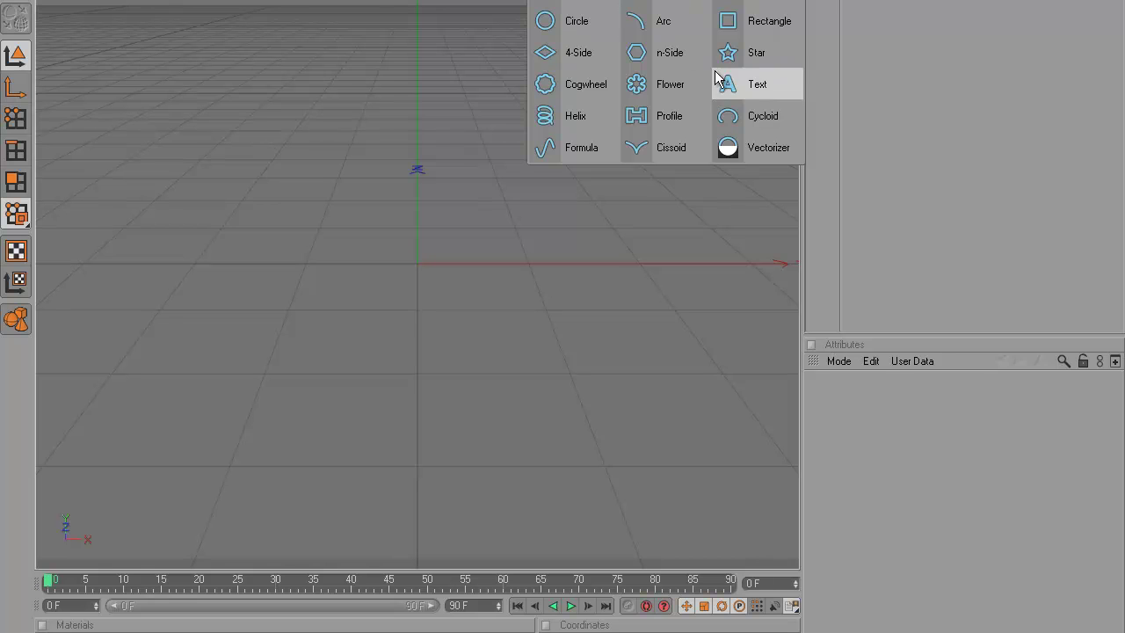
Add a Text spline and replace its default wording with the name to display.
{"action": "left_click", "coordinate": [740, 86]}
{"action": "double_click", "coordinate": [877, 445]}
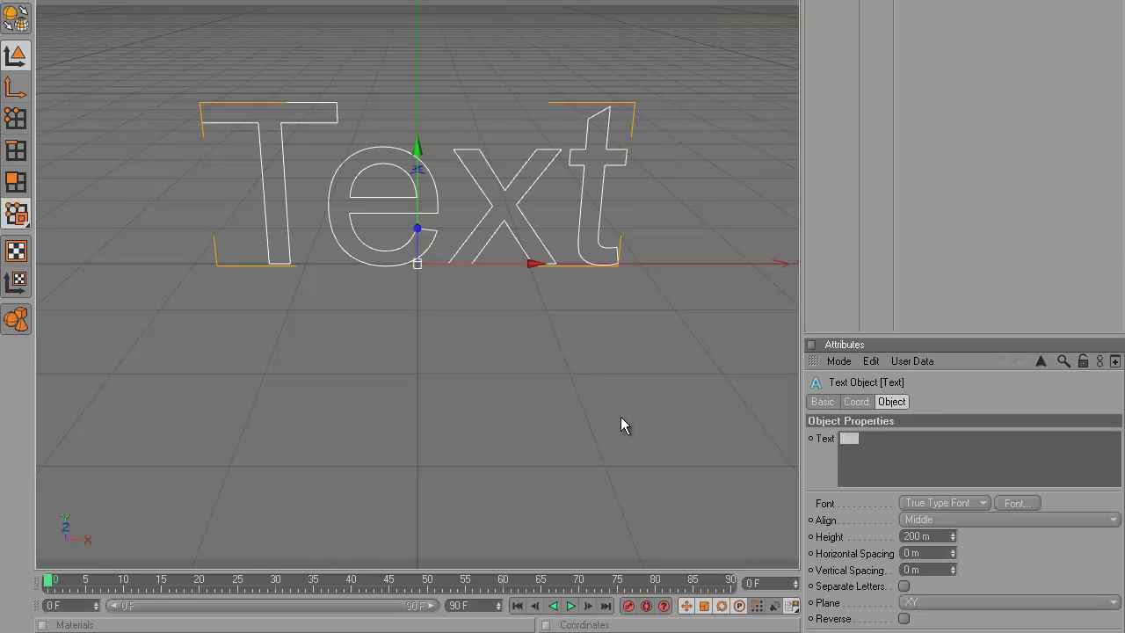
{"action": "type", "text": "Connar"}
{"action": "type", "text": "ah"}
Set the text spline's font to Molot in Regular style.
{"action": "left_click", "coordinate": [1012, 503]}
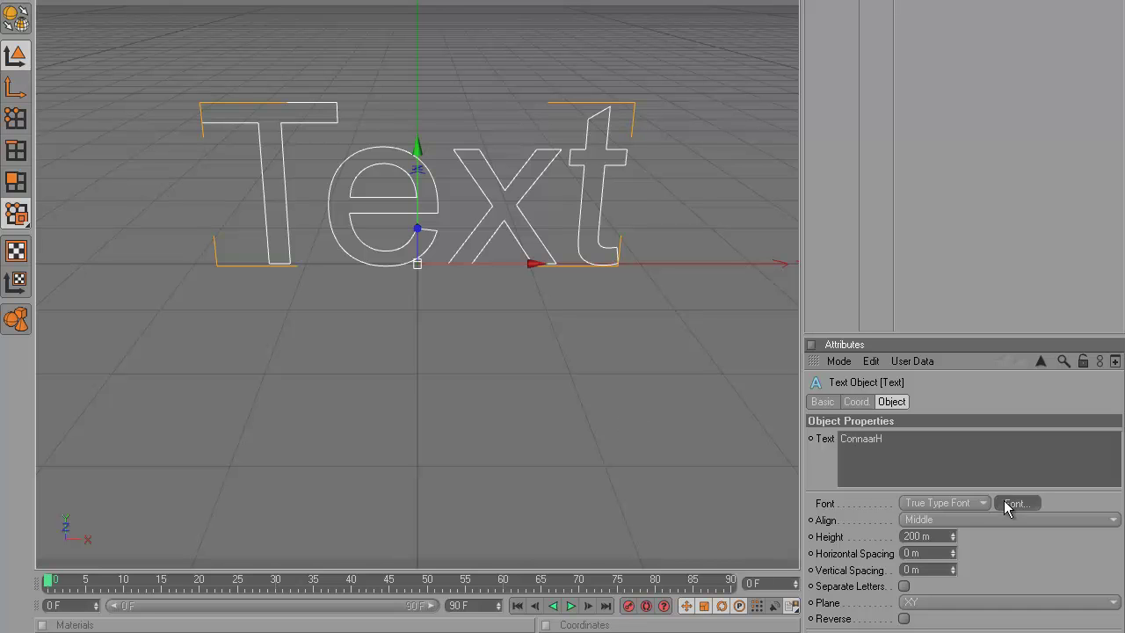
{"action": "type", "text": "mo"}
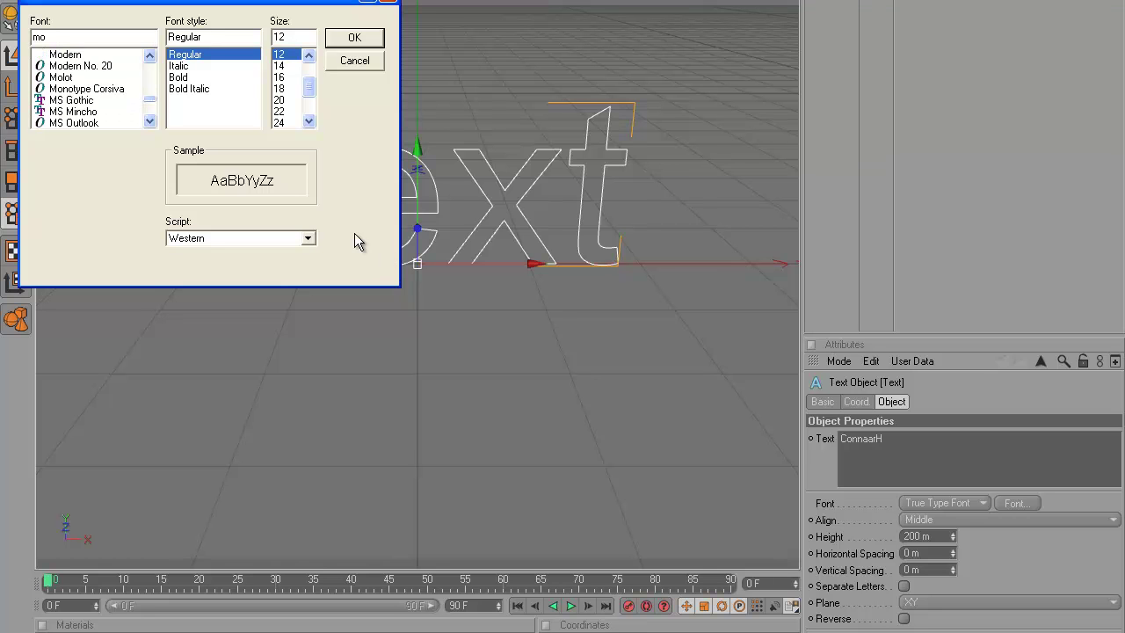
{"action": "type", "text": "l"}
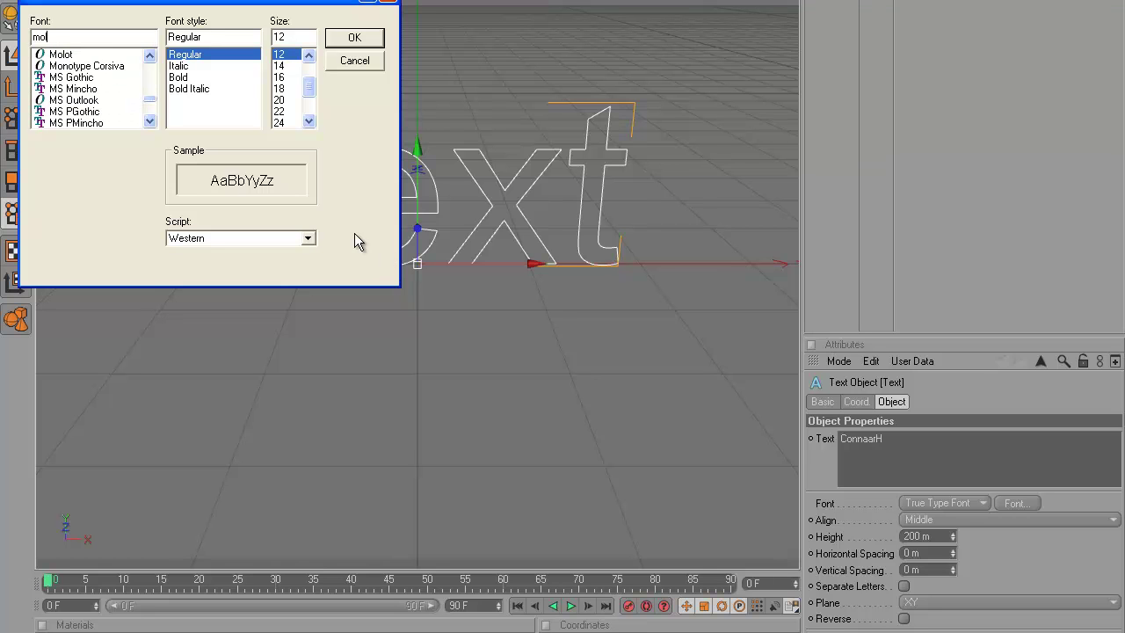
{"action": "left_click", "coordinate": [81, 55]}
{"action": "left_click", "coordinate": [356, 37]}
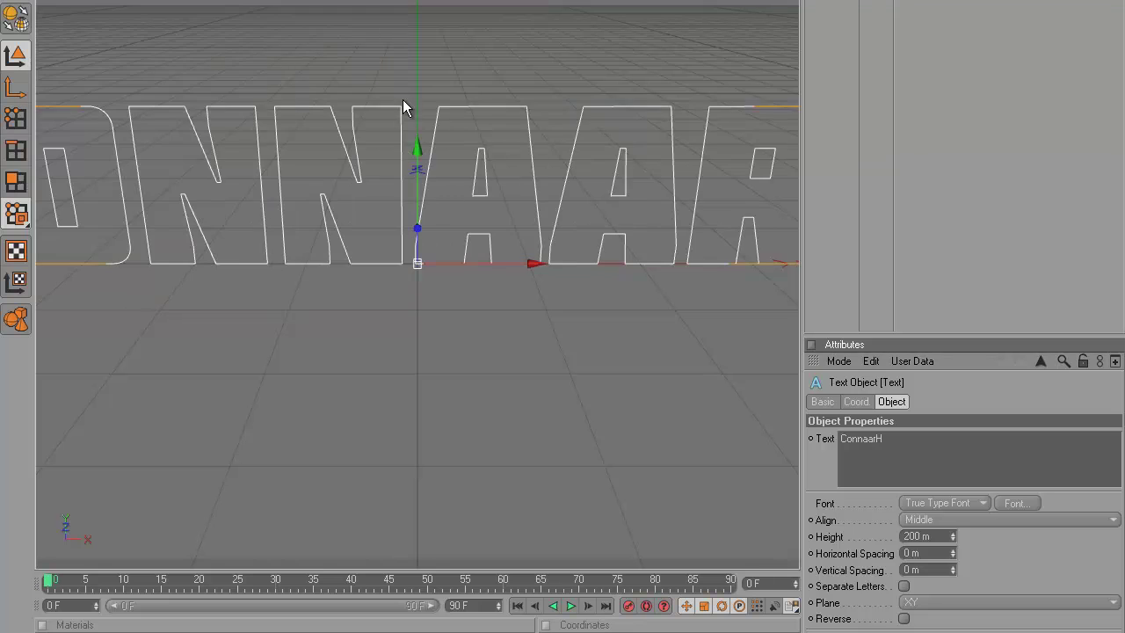
{"action": "scroll", "coordinate": [444, 221], "scroll_direction": "down", "scroll_amount": 3}
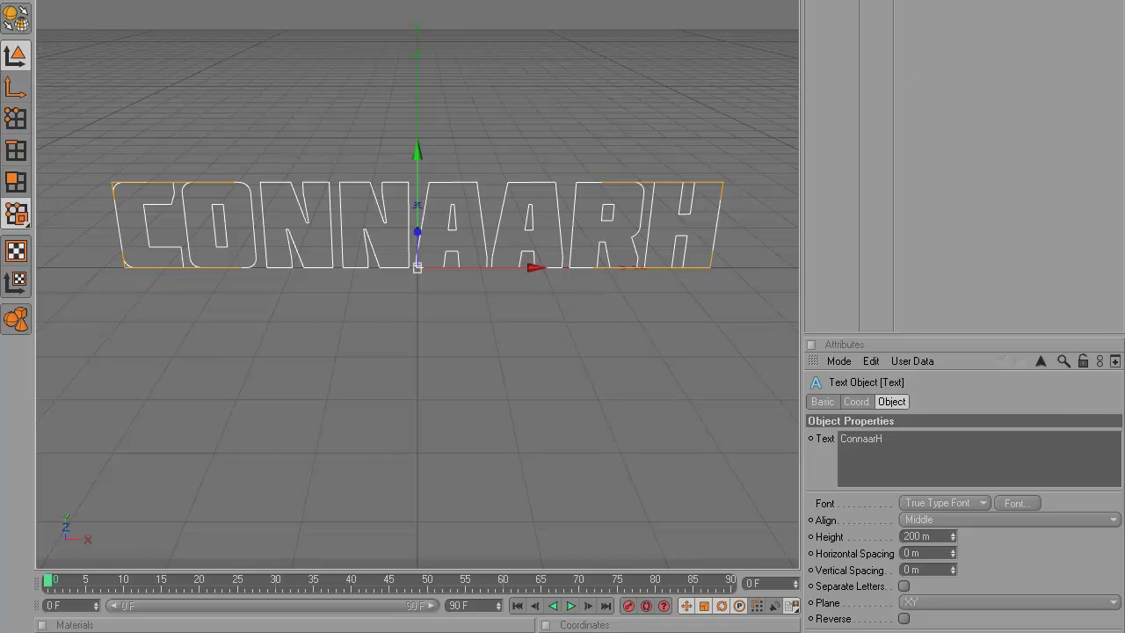
Add an Extrude NURBS, make the text spline its child, and render a preview of the view.
{"action": "left_click", "coordinate": [575, 1]}
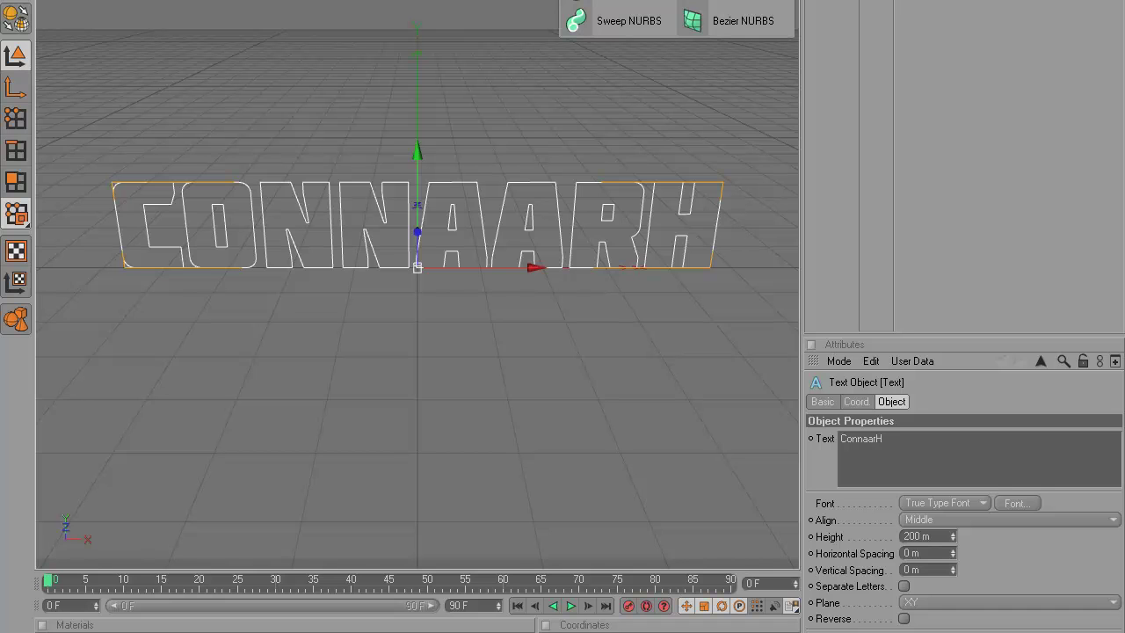
{"action": "left_click", "coordinate": [743, 0]}
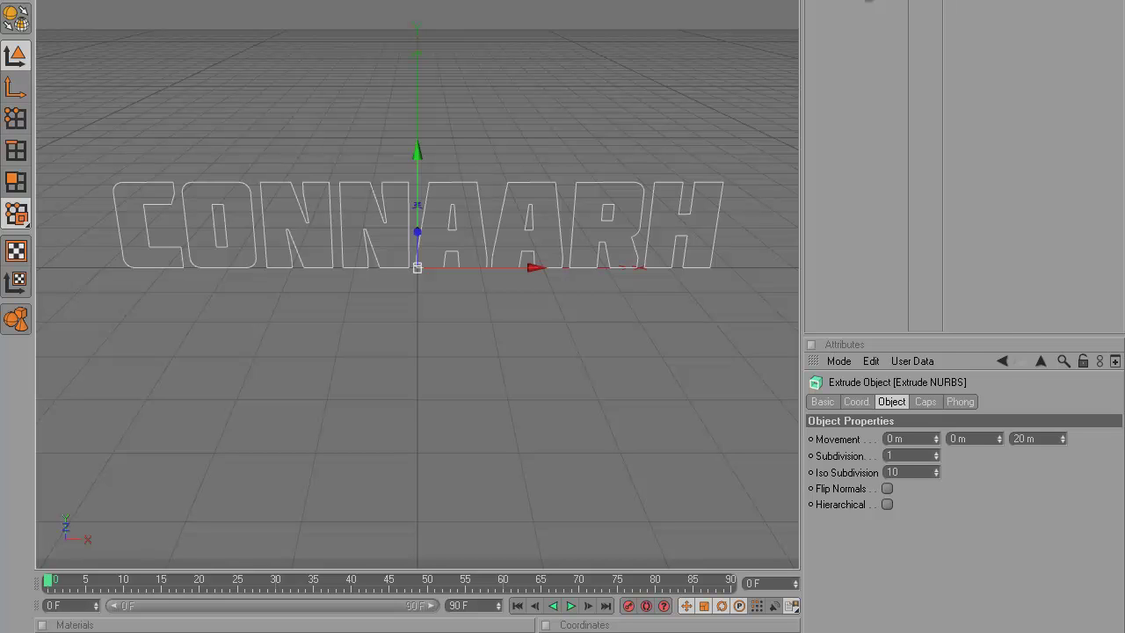
{"action": "left_click", "coordinate": [868, 1]}
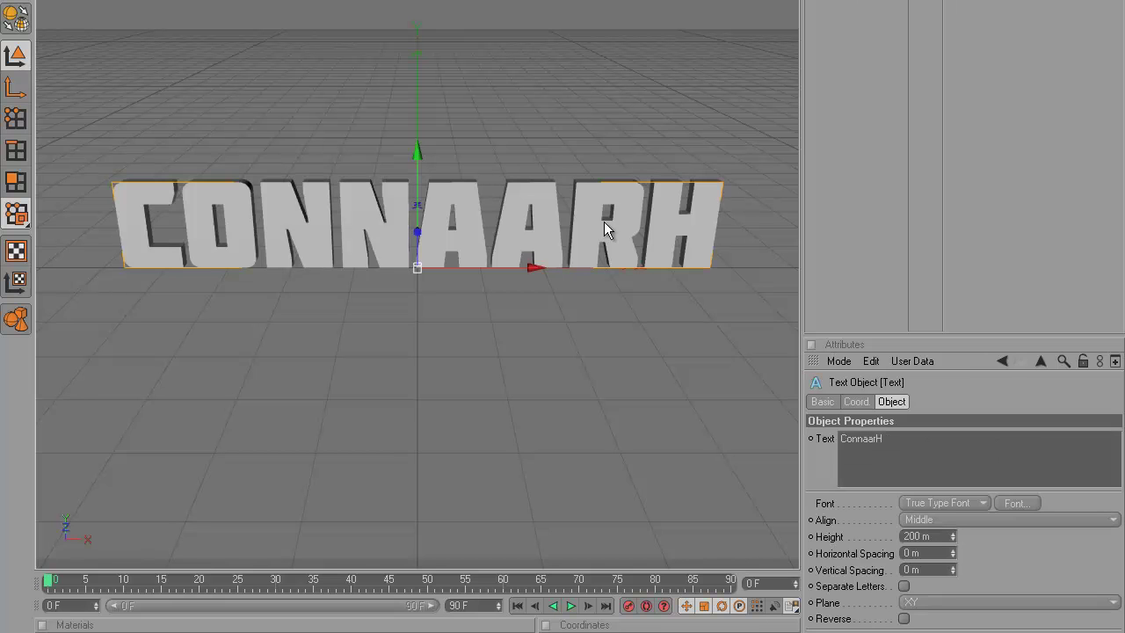
{"action": "left_click", "coordinate": [455, 1]}
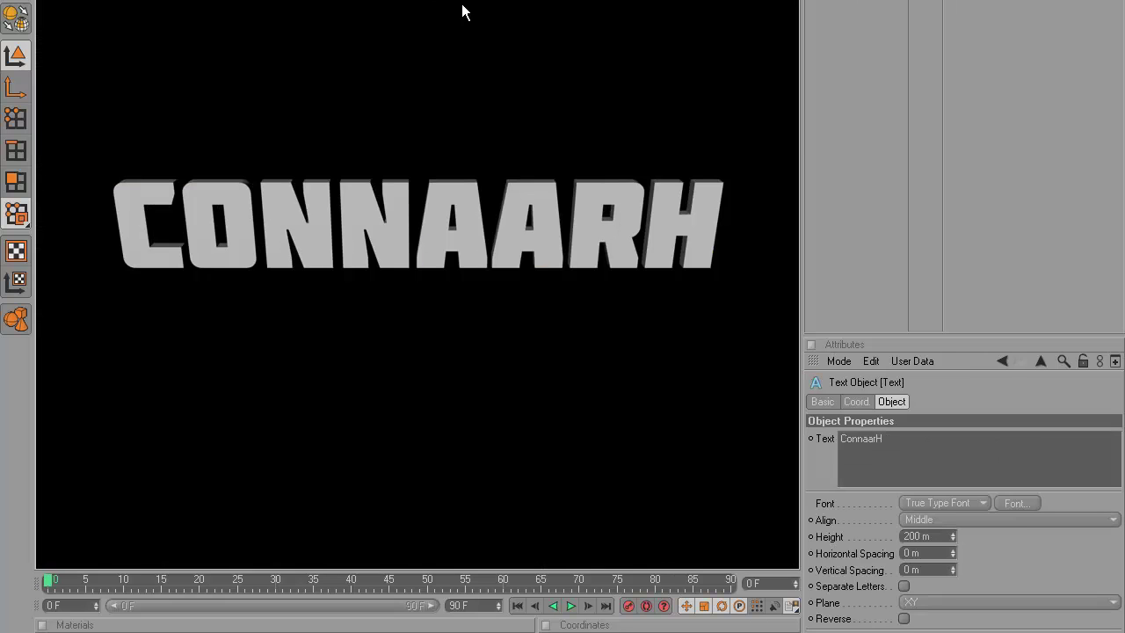
Set the Extrude NURBS's Z movement to 80 m.
{"action": "left_click", "coordinate": [683, 179]}
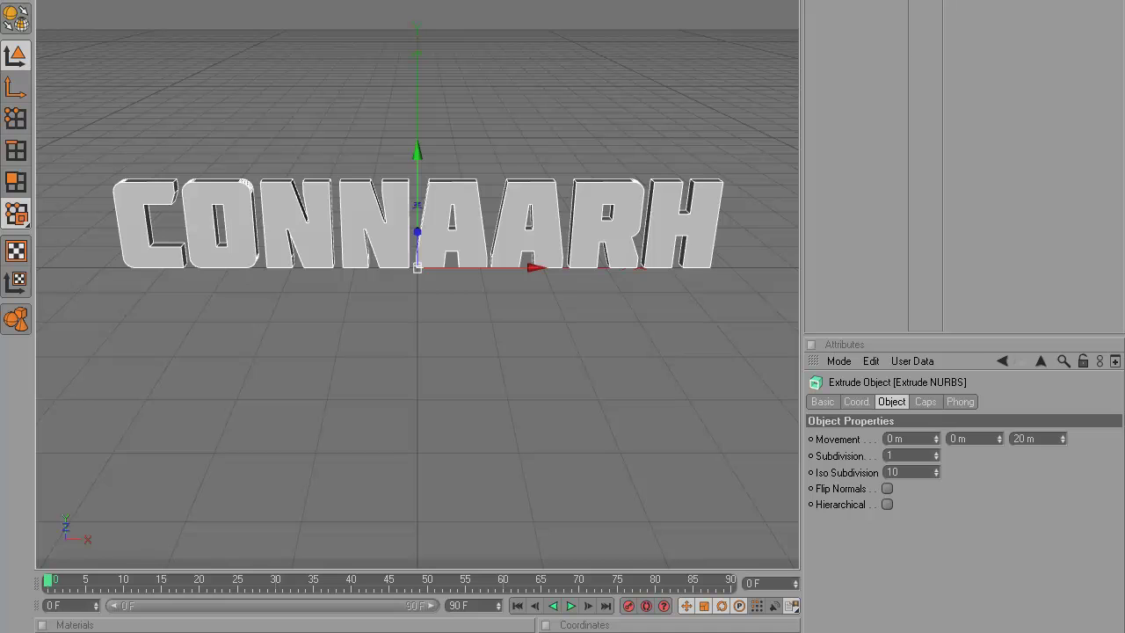
{"action": "left_click", "coordinate": [1020, 439]}
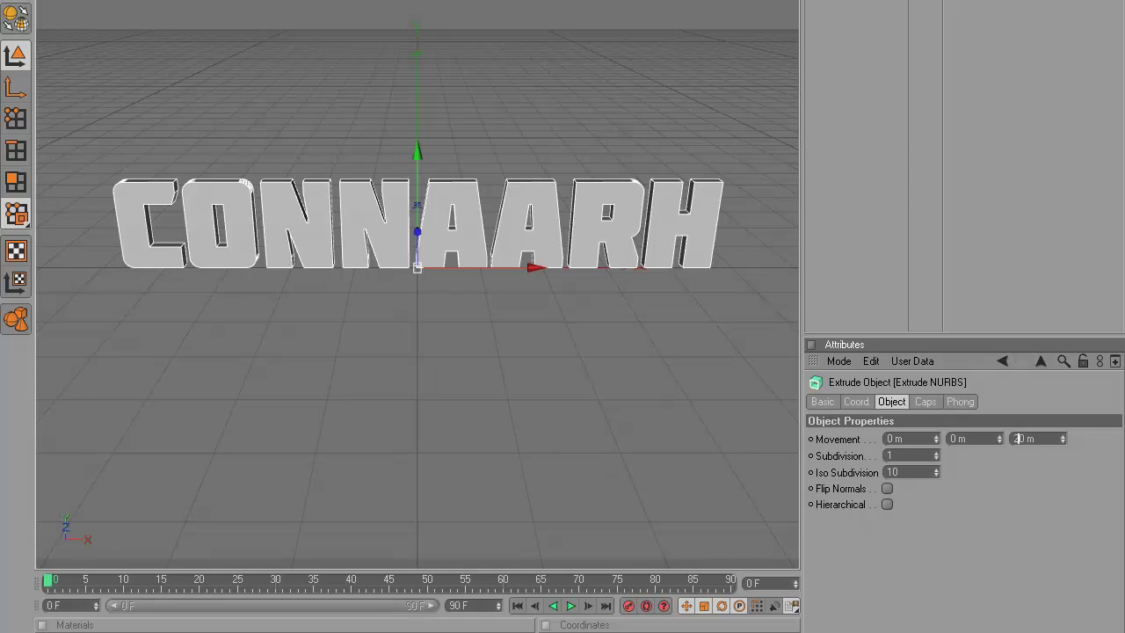
{"action": "type", "text": "800"}
{"action": "key", "text": "Return"}
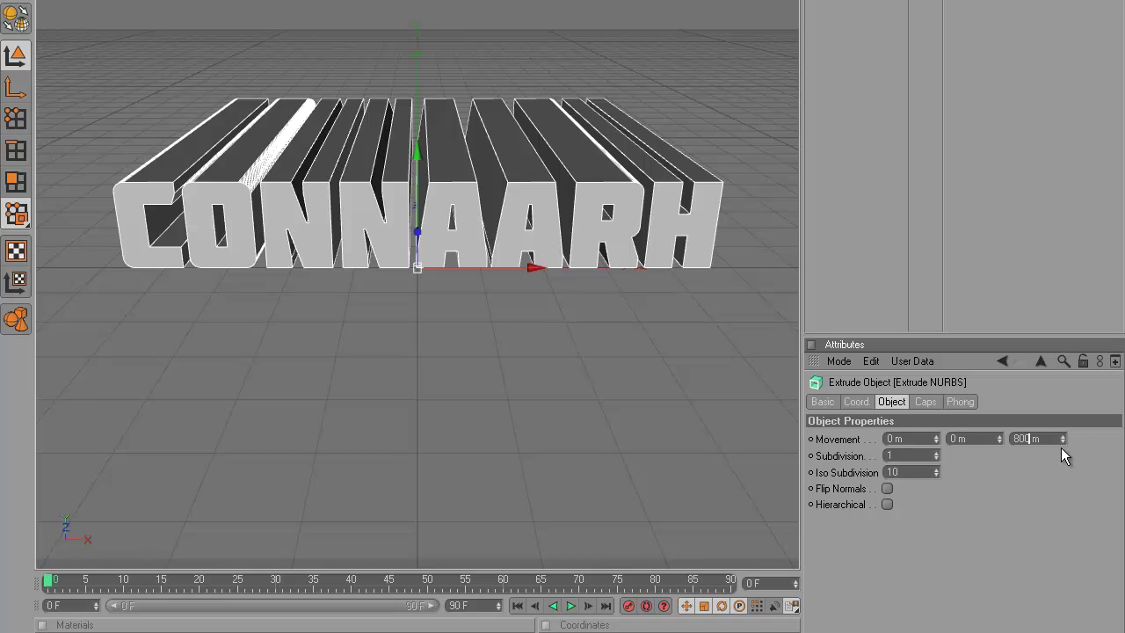
{"action": "key", "text": "BackSpace"}
{"action": "key", "text": "Return"}
Duplicate the Extrude NURBS with its text and set the copy's Z movement to 40 m.
{"action": "left_click", "coordinate": [856, 1]}
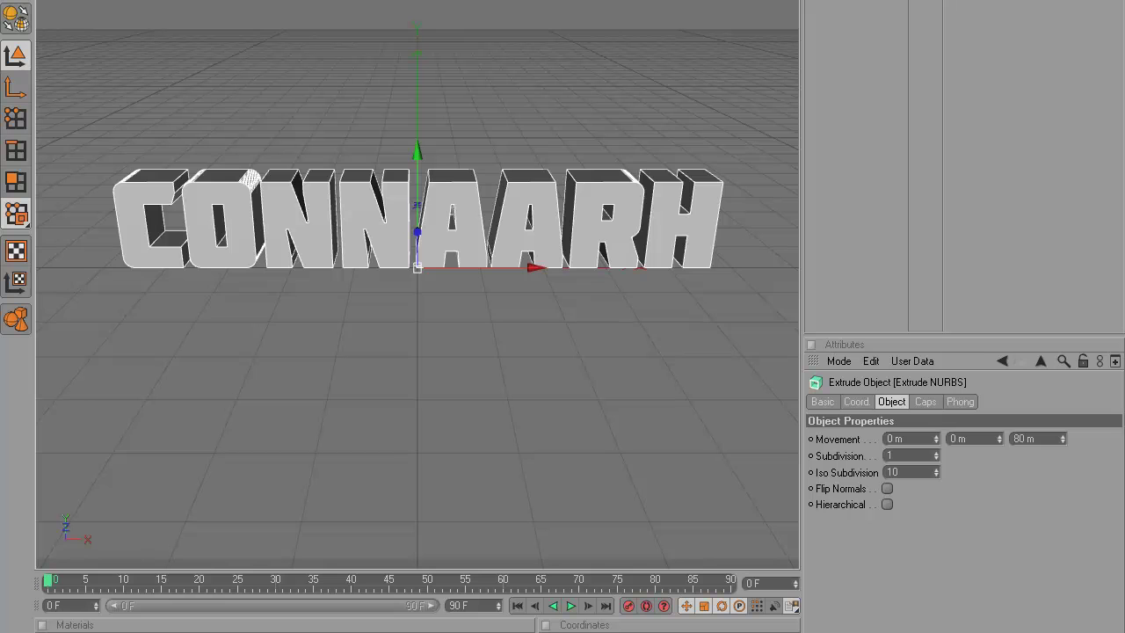
{"action": "right_click", "coordinate": [858, 1]}
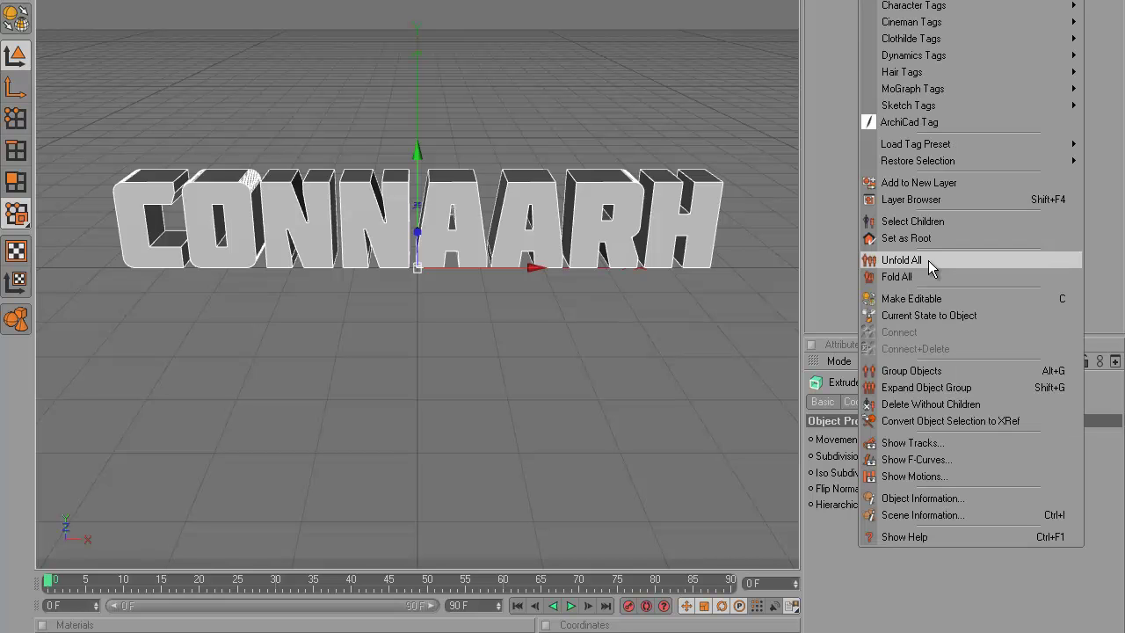
{"action": "left_click", "coordinate": [828, 15]}
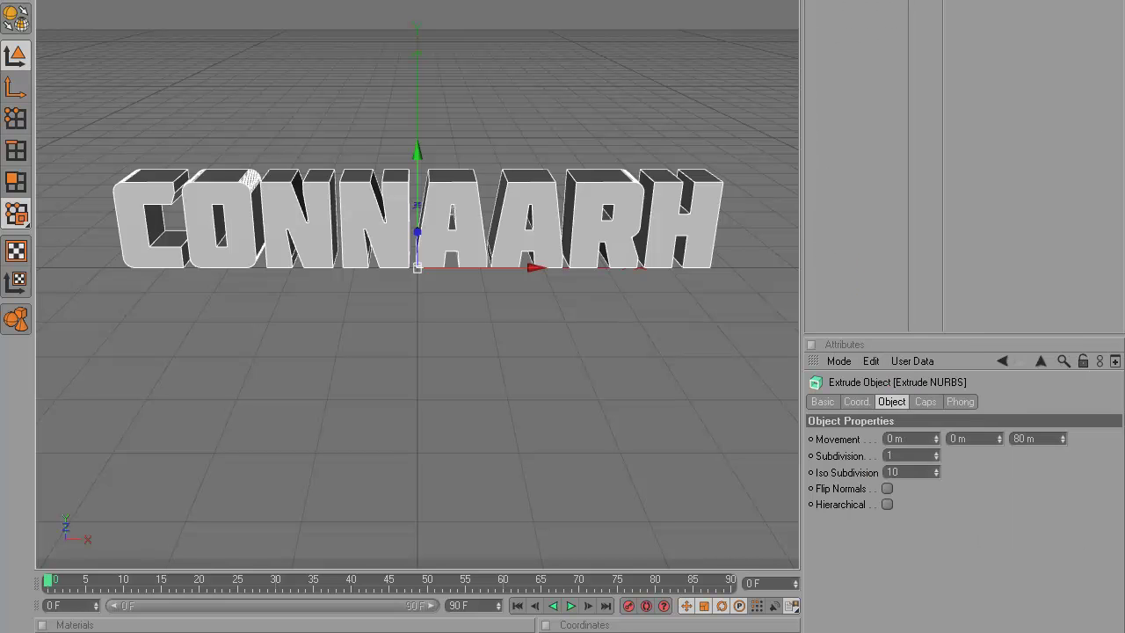
{"action": "right_click", "coordinate": [848, 8]}
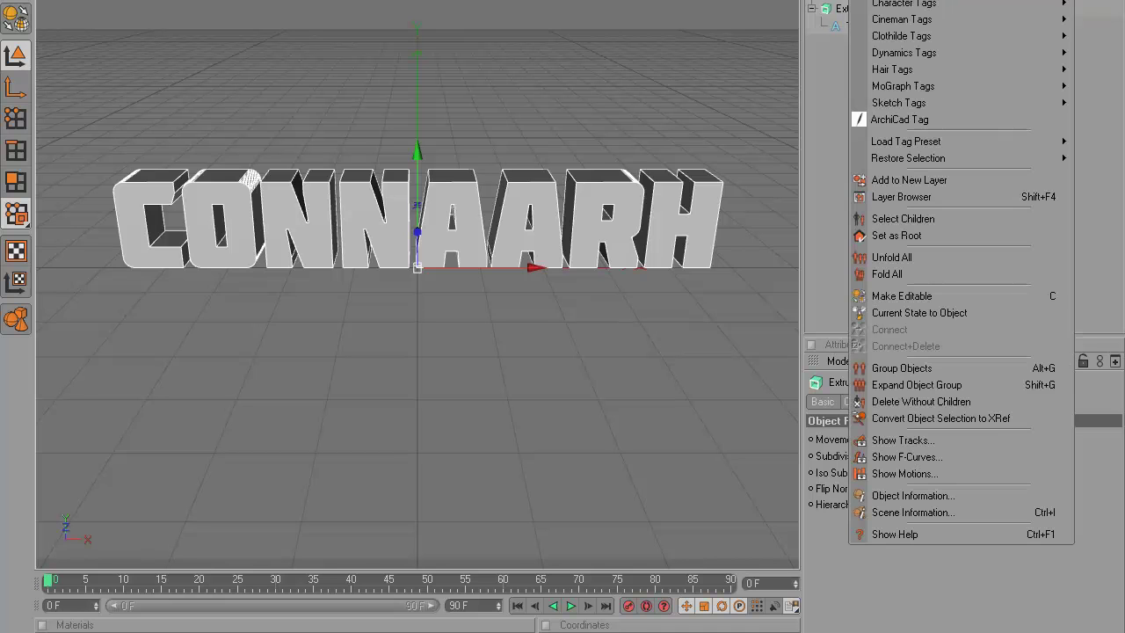
{"action": "key", "text": "Escape"}
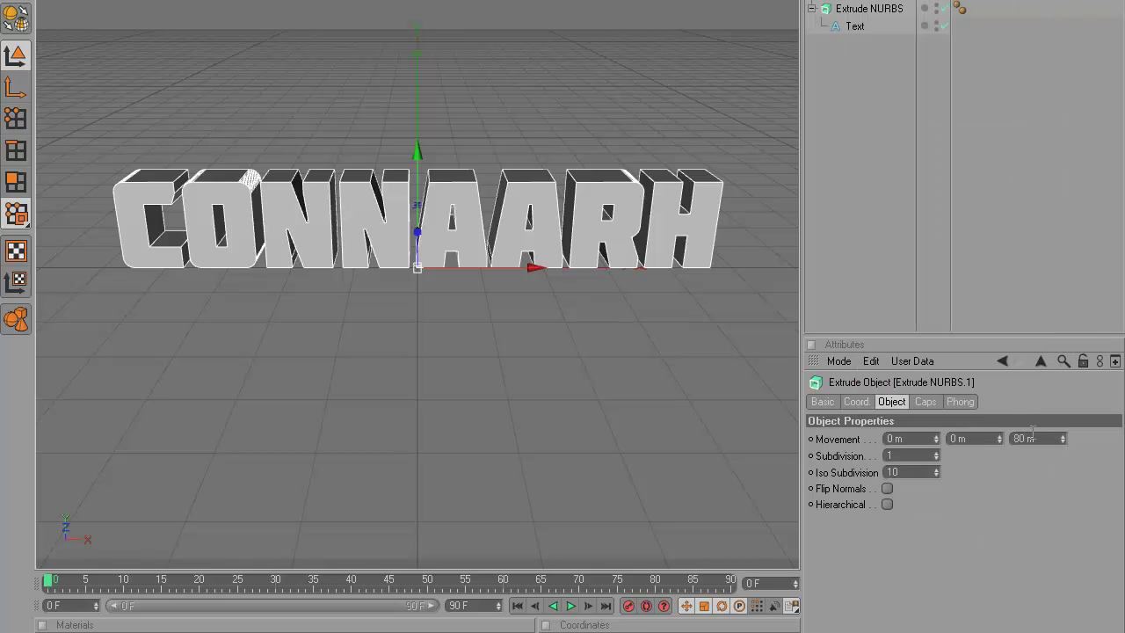
{"action": "left_click", "coordinate": [1021, 436]}
{"action": "key", "text": "BackSpace"}
{"action": "type", "text": "4"}
{"action": "key", "text": "Return"}
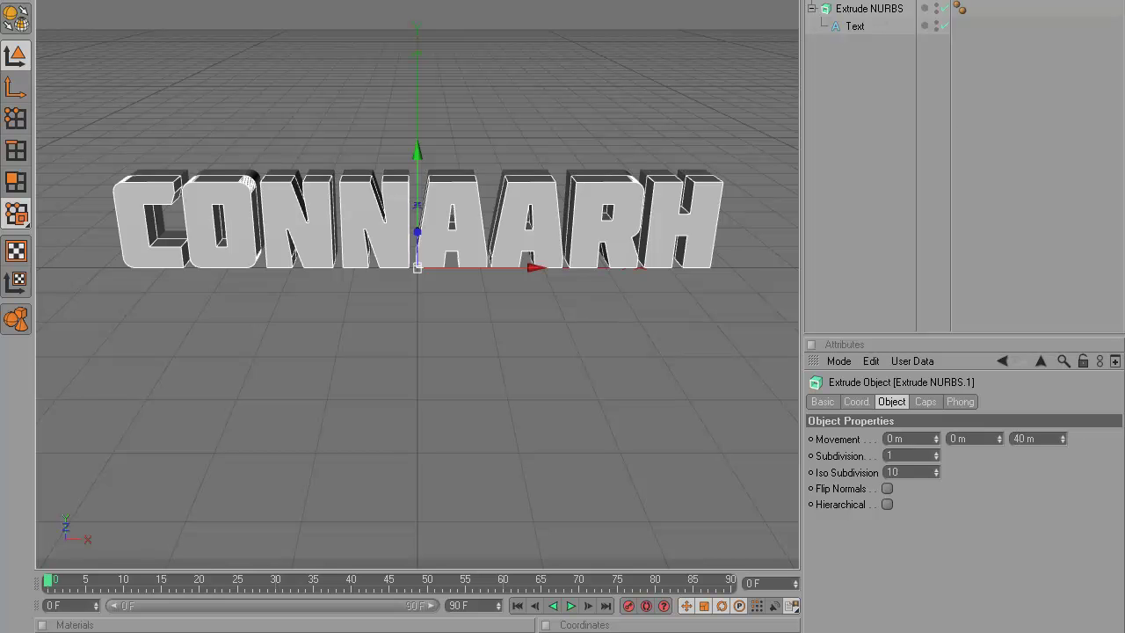
Move the thinner text copy along the Z axis to the middle of the thicker text's depth.
{"action": "mouse_move", "coordinate": [581, 318]}
{"action": "left_mouse_down", "text": "alt"}
{"action": "mouse_move", "coordinate": [563, 325]}
{"action": "mouse_move", "coordinate": [567, 314]}
{"action": "left_mouse_up", "text": "alt"}
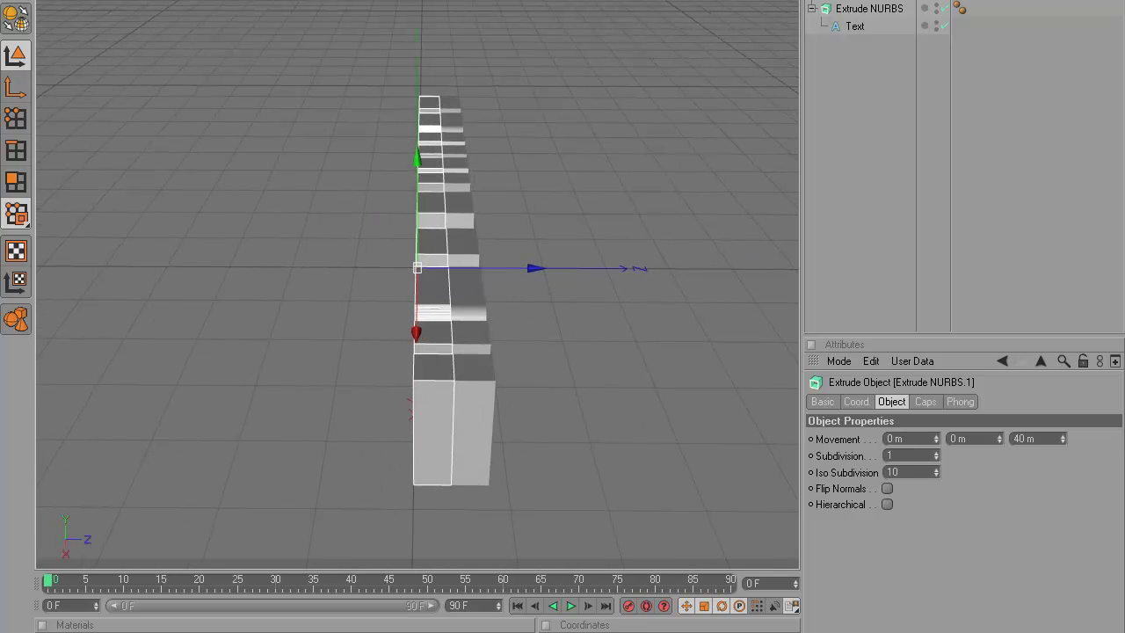
{"action": "left_click_drag", "start_coordinate": [471, 264], "coordinate": [486, 264]}
{"action": "left_click_drag", "start_coordinate": [563, 316], "coordinate": [563, 318]}
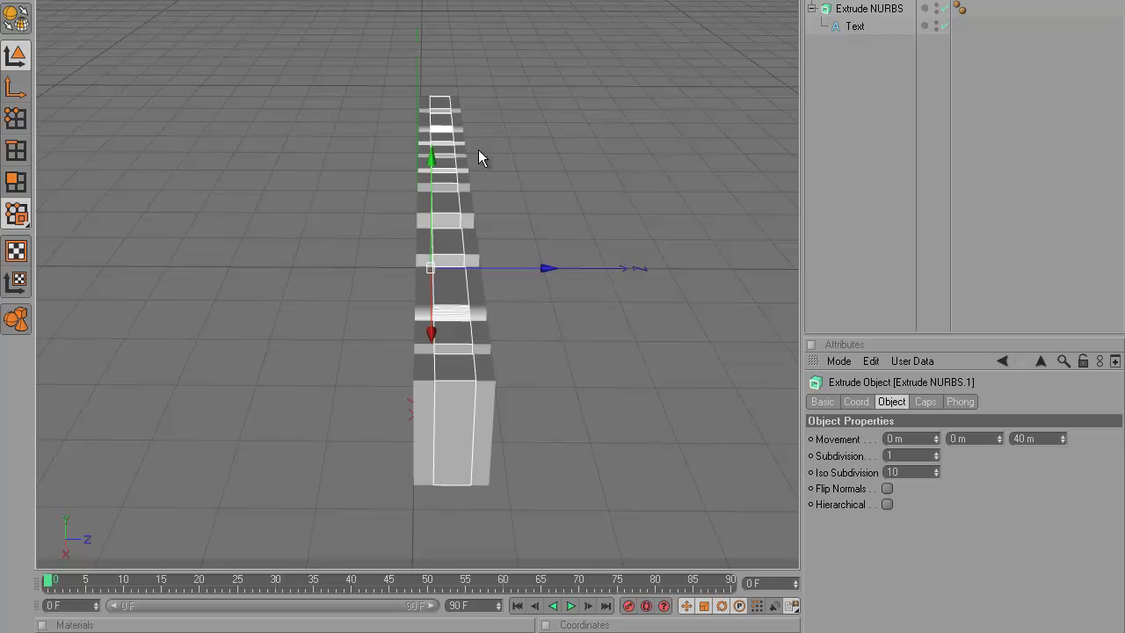
{"action": "left_click_drag", "start_coordinate": [492, 324], "coordinate": [563, 316], "text": "alt"}
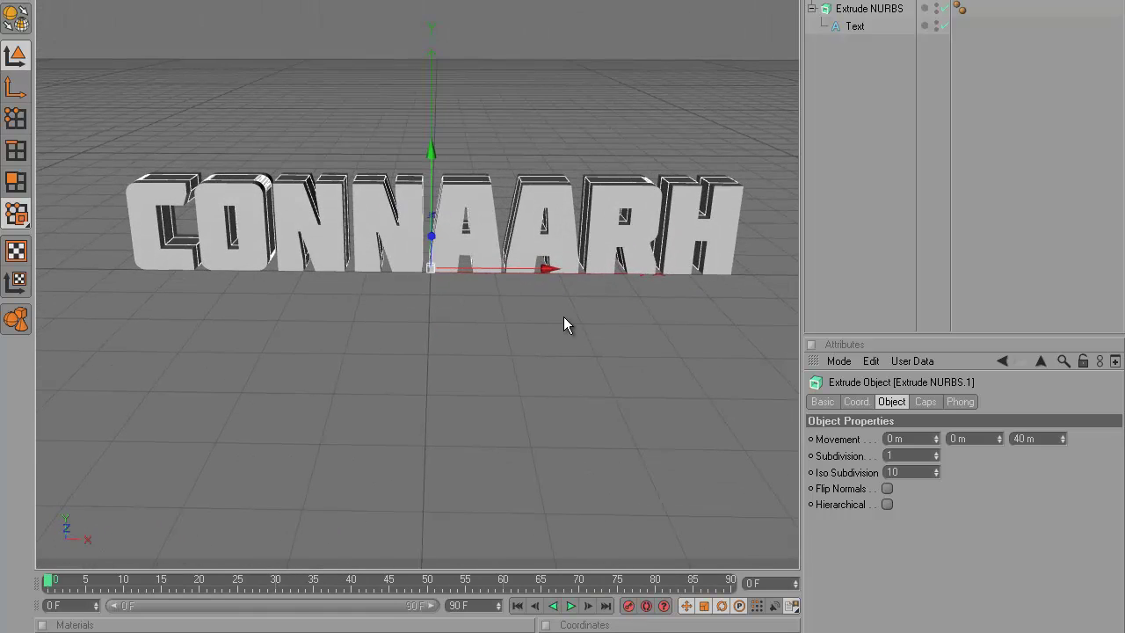
Set both the start and end caps of the thinner text copy to Fillet Cap.
{"action": "left_click", "coordinate": [926, 401]}
{"action": "left_click", "coordinate": [898, 438]}
{"action": "left_click", "coordinate": [911, 505]}
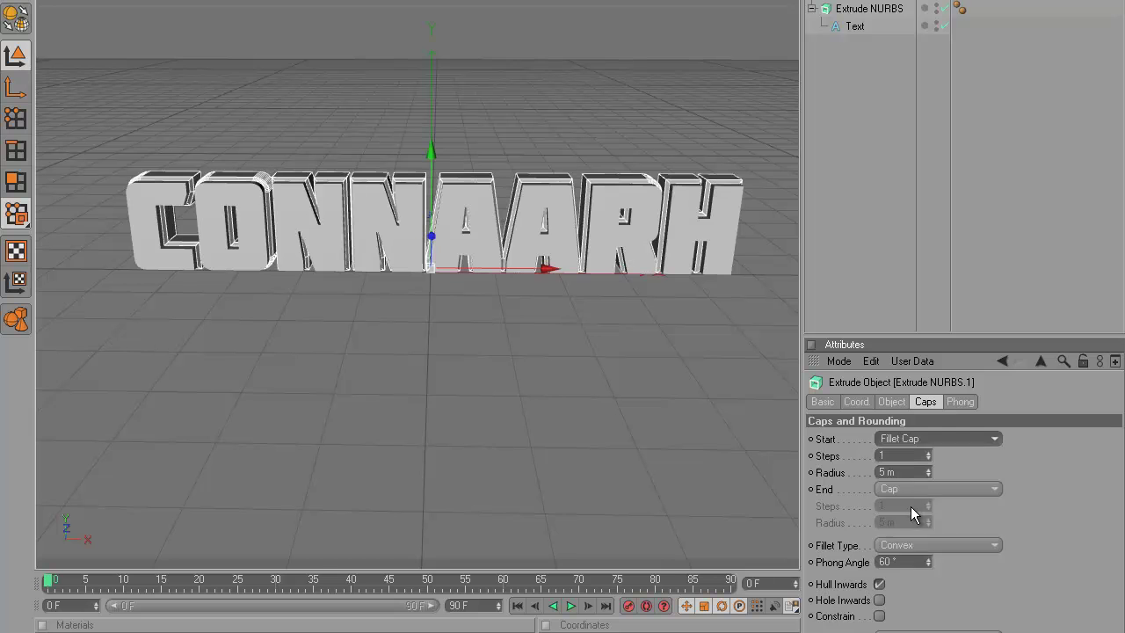
{"action": "left_click", "coordinate": [911, 489]}
{"action": "left_click", "coordinate": [915, 552]}
Set the start and end fillet radius of the thinner text copy to 10 m.
{"action": "left_click", "coordinate": [887, 472]}
{"action": "key", "text": "BackSpace"}
{"action": "type", "text": "4"}
{"action": "key", "text": "Return"}
{"action": "key", "text": "BackSpace"}
{"action": "type", "text": "10"}
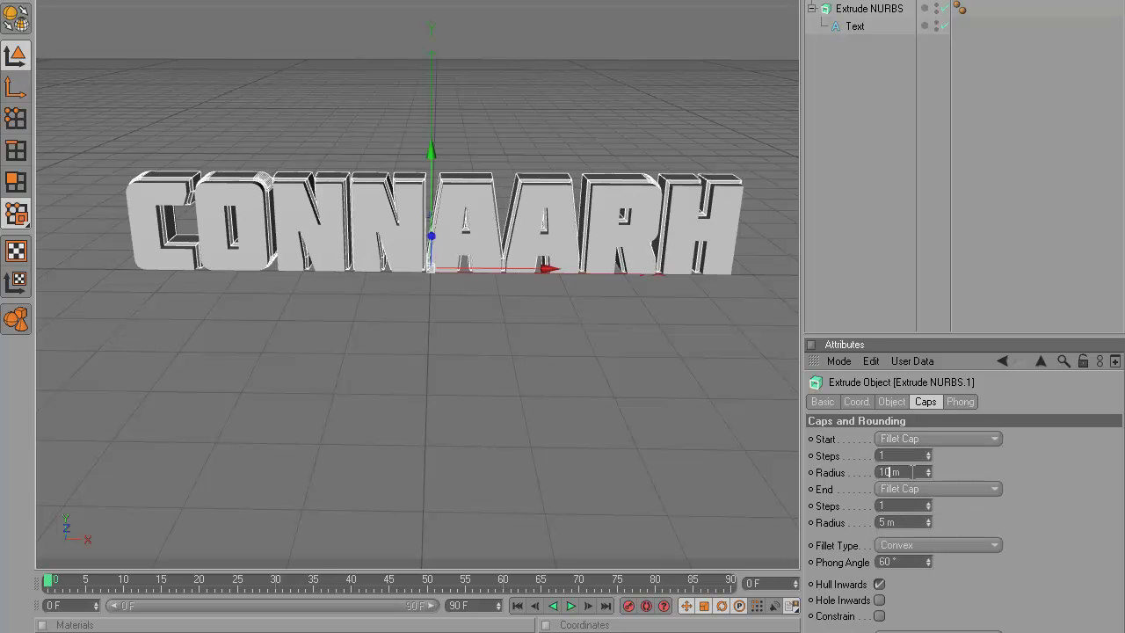
{"action": "key", "text": "Return"}
{"action": "left_click", "coordinate": [884, 522]}
{"action": "key", "text": "BackSpace"}
{"action": "type", "text": "10"}
{"action": "key", "text": "Return"}
Set the copy's start and end fillet steps to 3 and render a preview of the view.
{"action": "left_click", "coordinate": [929, 453]}
{"action": "left_click", "coordinate": [928, 452]}
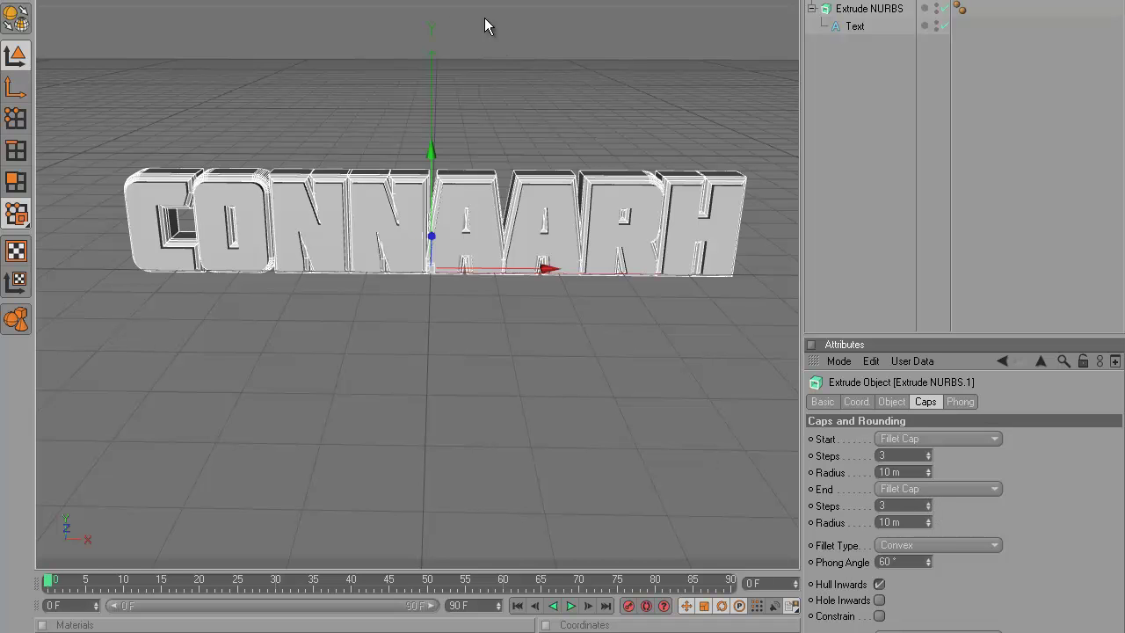
{"action": "key", "text": "ctrl+r"}
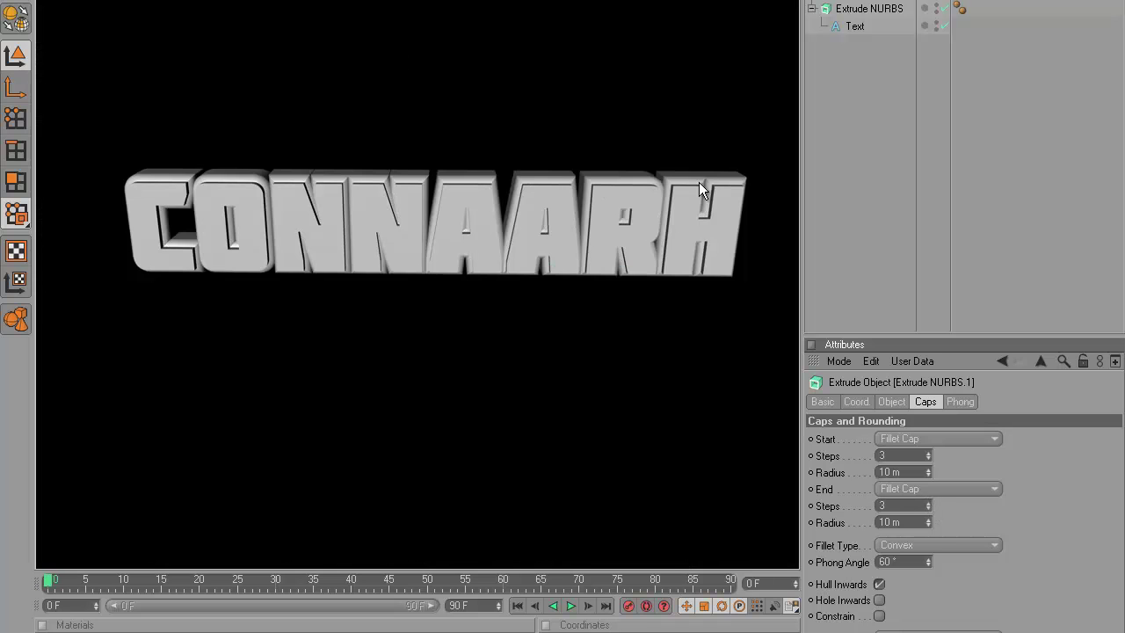
{"action": "left_click", "coordinate": [276, 200]}
{"action": "left_click_drag", "start_coordinate": [257, 297], "coordinate": [562, 317]}
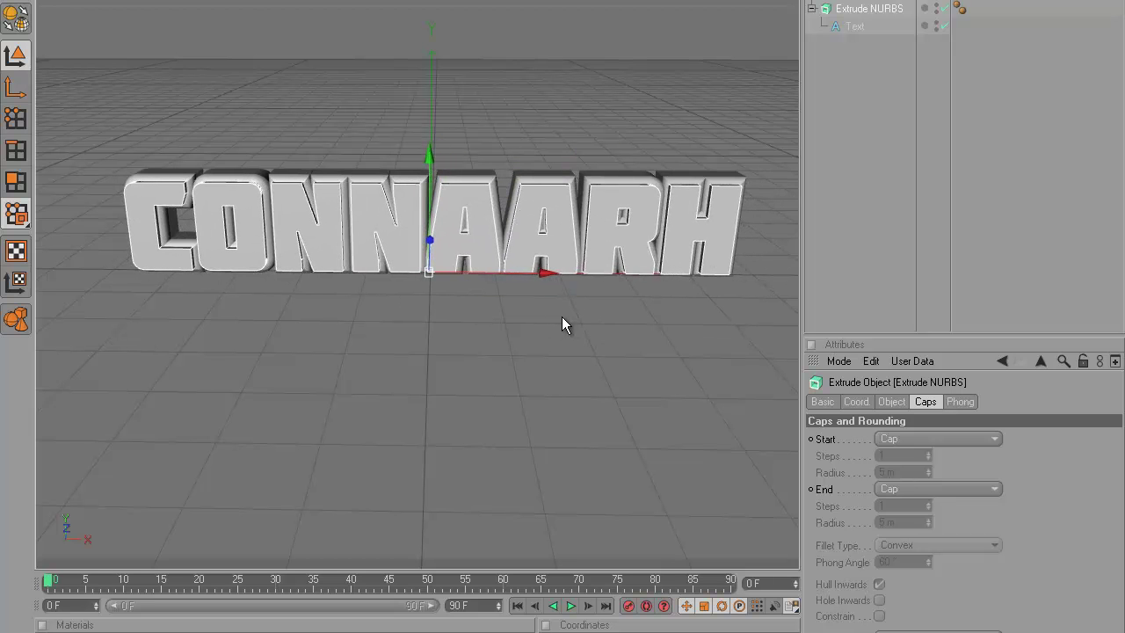
{"action": "left_click_drag", "start_coordinate": [250, 372], "coordinate": [251, 371]}
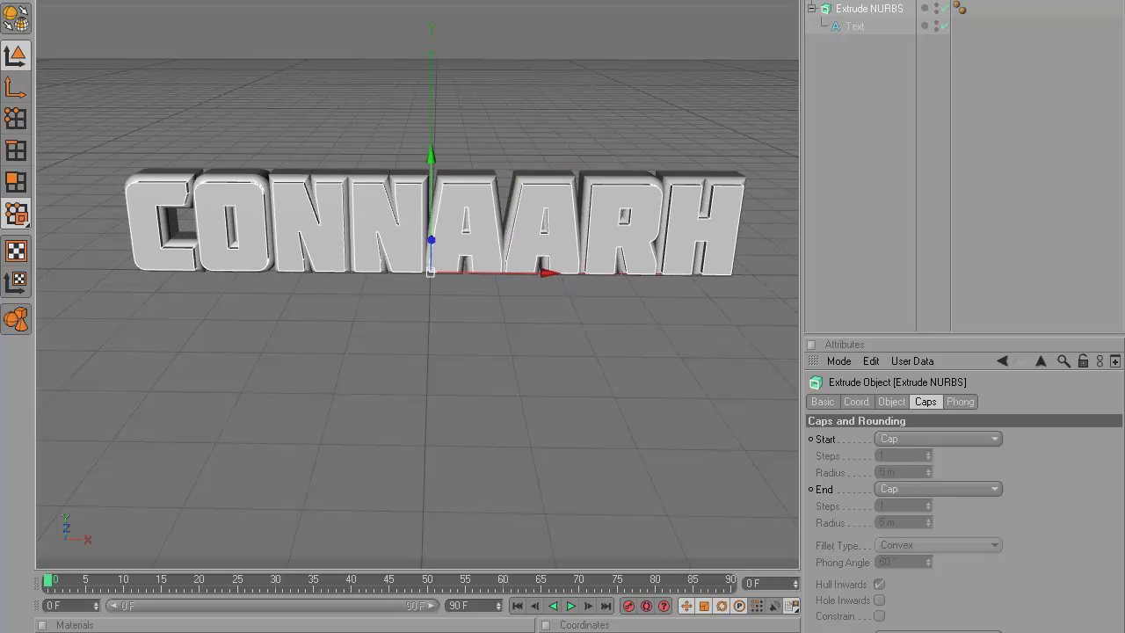
{"action": "left_click", "coordinate": [284, 628]}
{"action": "left_click_drag", "start_coordinate": [559, 328], "coordinate": [297, 485]}
{"action": "key", "text": "ctrl+z"}
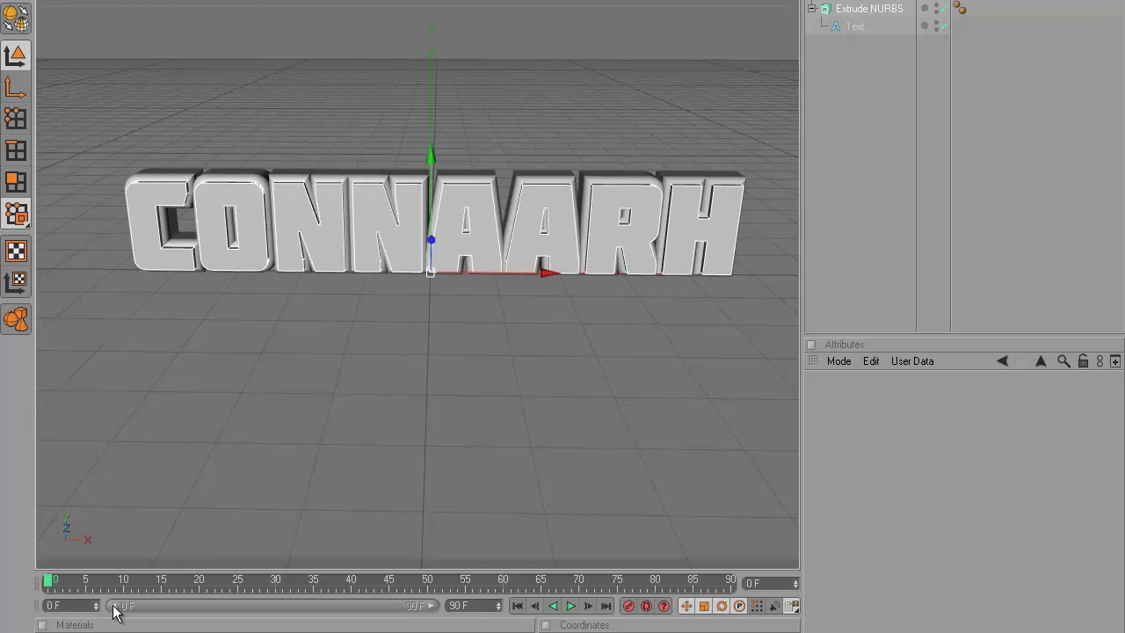
Create a new material and set its color to red (RGB 255, 0, 0).
{"action": "left_click", "coordinate": [74, 628]}
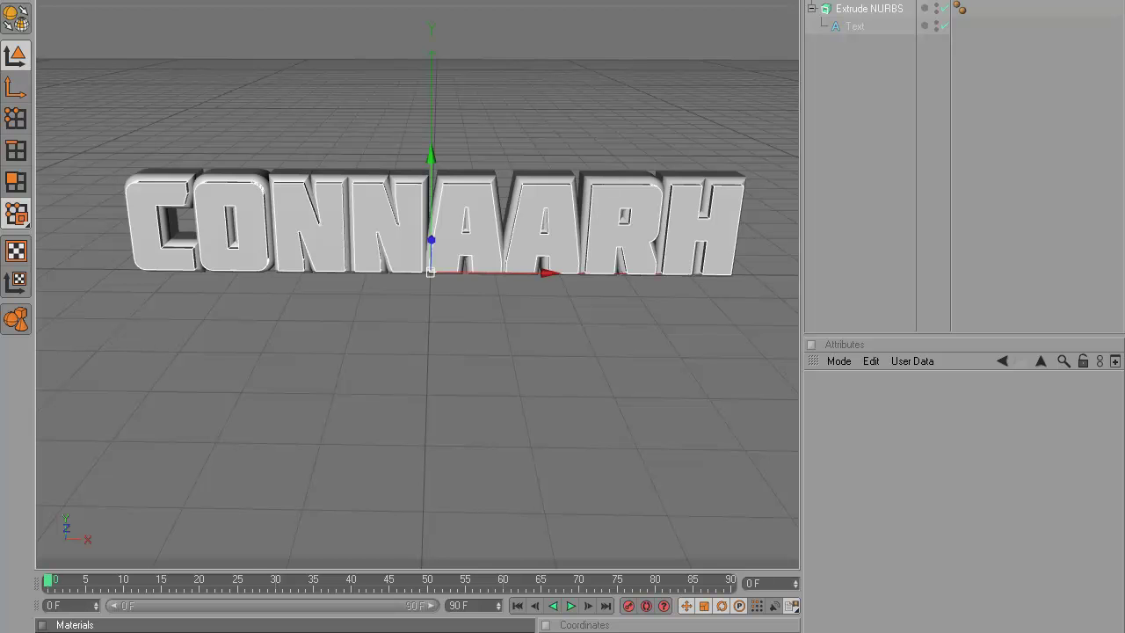
{"action": "double_click", "coordinate": [74, 631]}
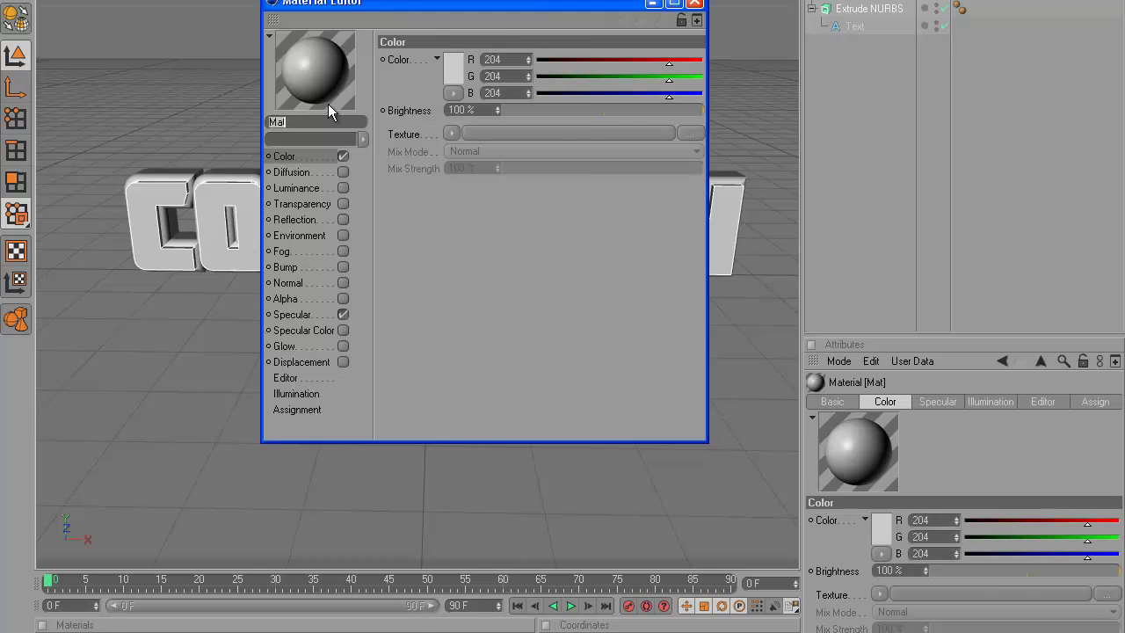
{"action": "left_click", "coordinate": [454, 77]}
{"action": "left_click", "coordinate": [466, 16]}
{"action": "left_click", "coordinate": [446, 160]}
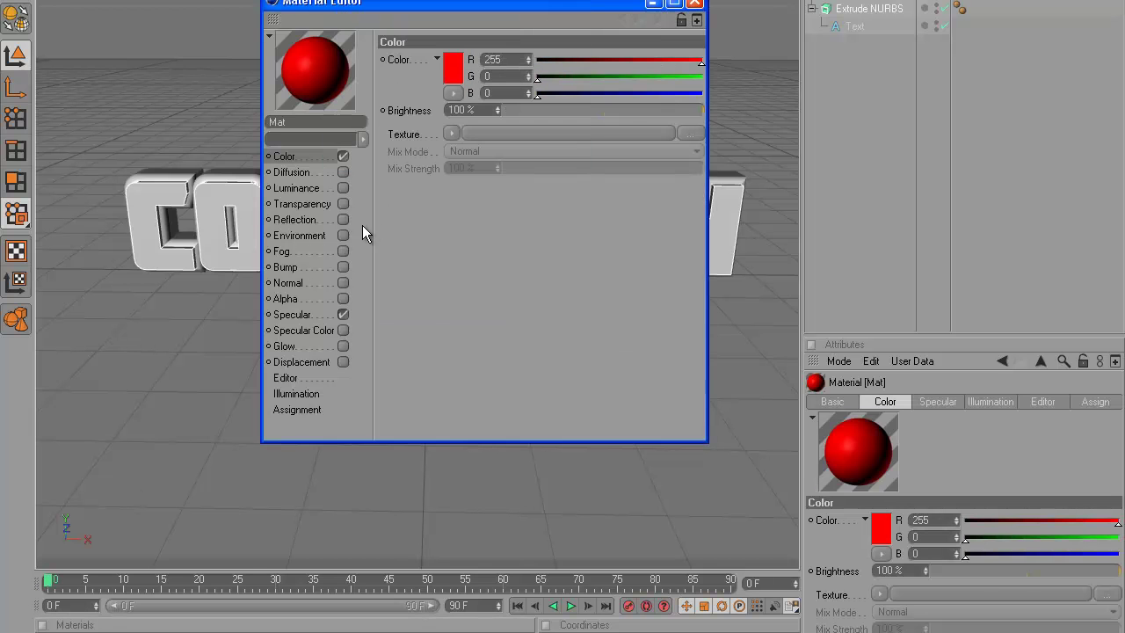
{"action": "left_click", "coordinate": [694, 5]}
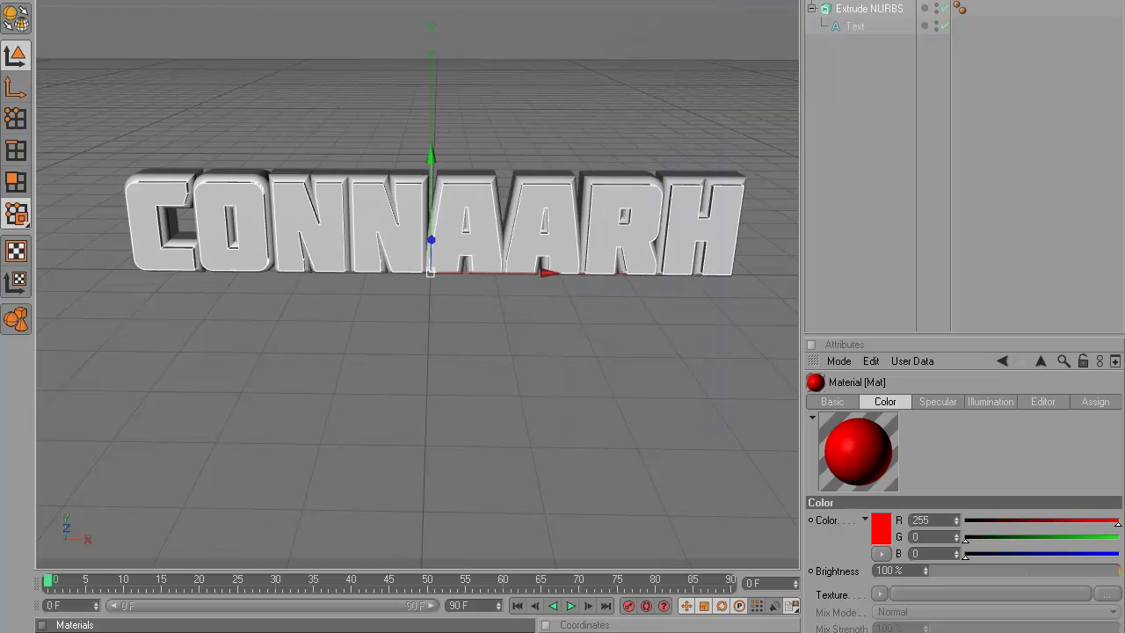
Create a new Nukei shader material.
{"action": "left_click", "coordinate": [61, 630]}
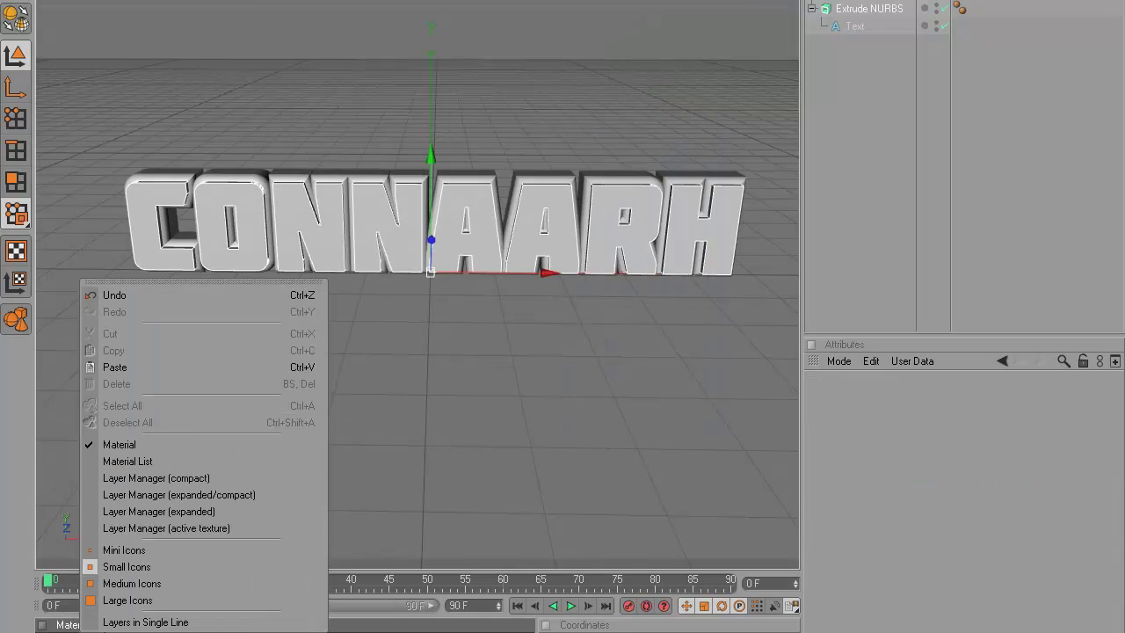
{"action": "mouse_move", "coordinate": [127, 450]}
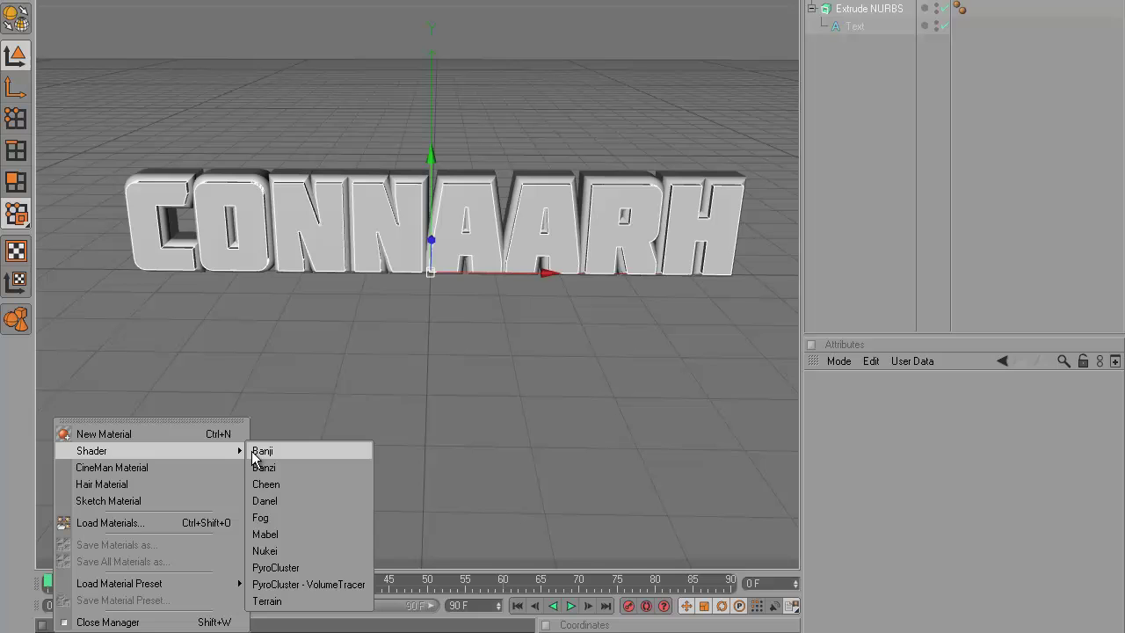
{"action": "left_click", "coordinate": [274, 550]}
Set the Nukei material's Diffuse A color to yellow-green (RGB 212, 255, 0).
{"action": "double_click", "coordinate": [65, 632]}
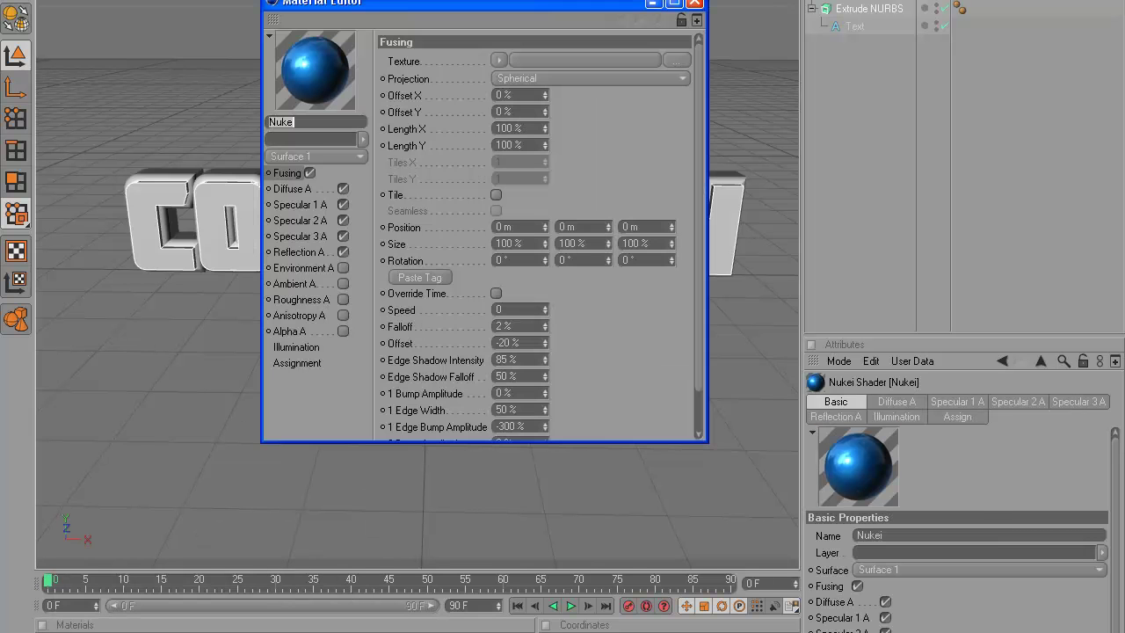
{"action": "left_click", "coordinate": [301, 189]}
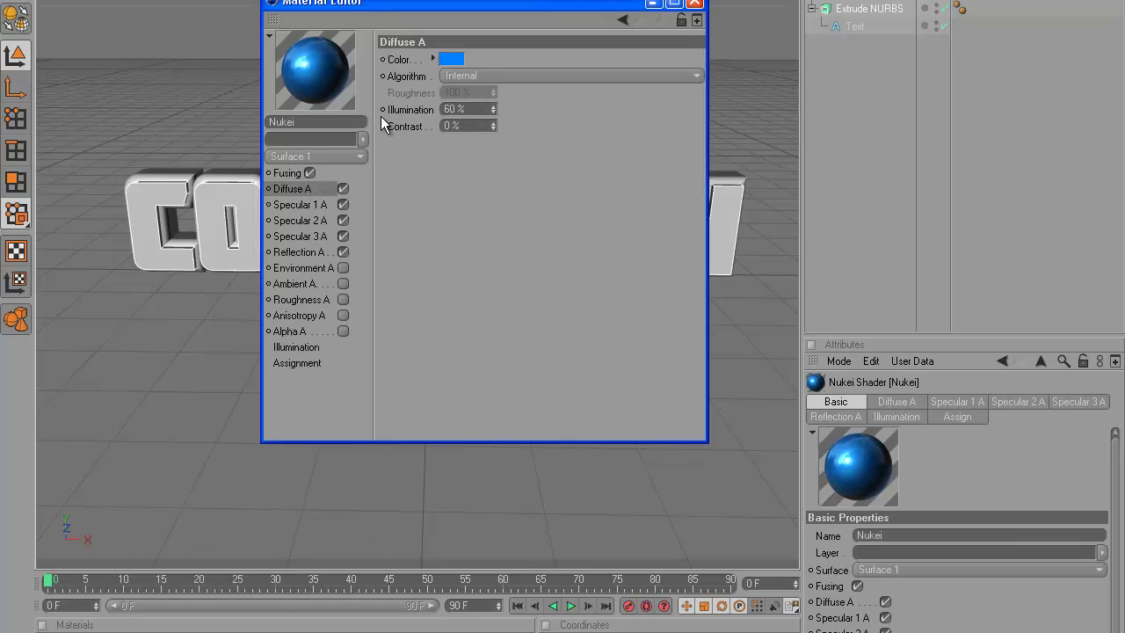
{"action": "left_click", "coordinate": [450, 61]}
{"action": "mouse_move", "coordinate": [431, 8]}
{"action": "left_mouse_down"}
{"action": "mouse_move", "coordinate": [384, 17]}
{"action": "mouse_move", "coordinate": [446, 4]}
{"action": "left_mouse_up"}
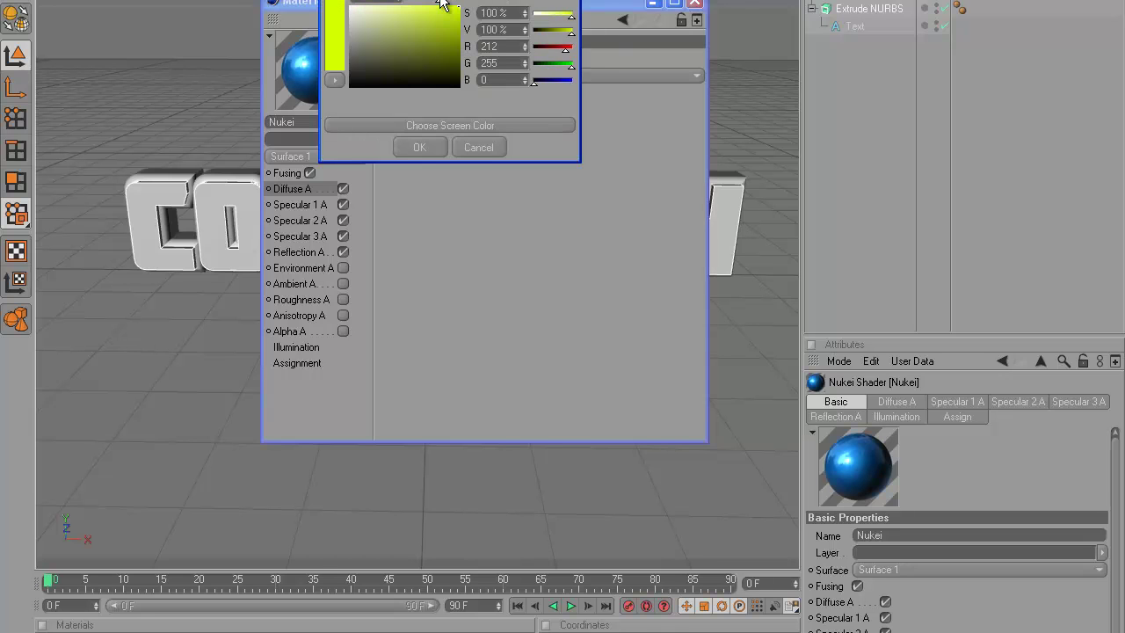
{"action": "left_click", "coordinate": [415, 142]}
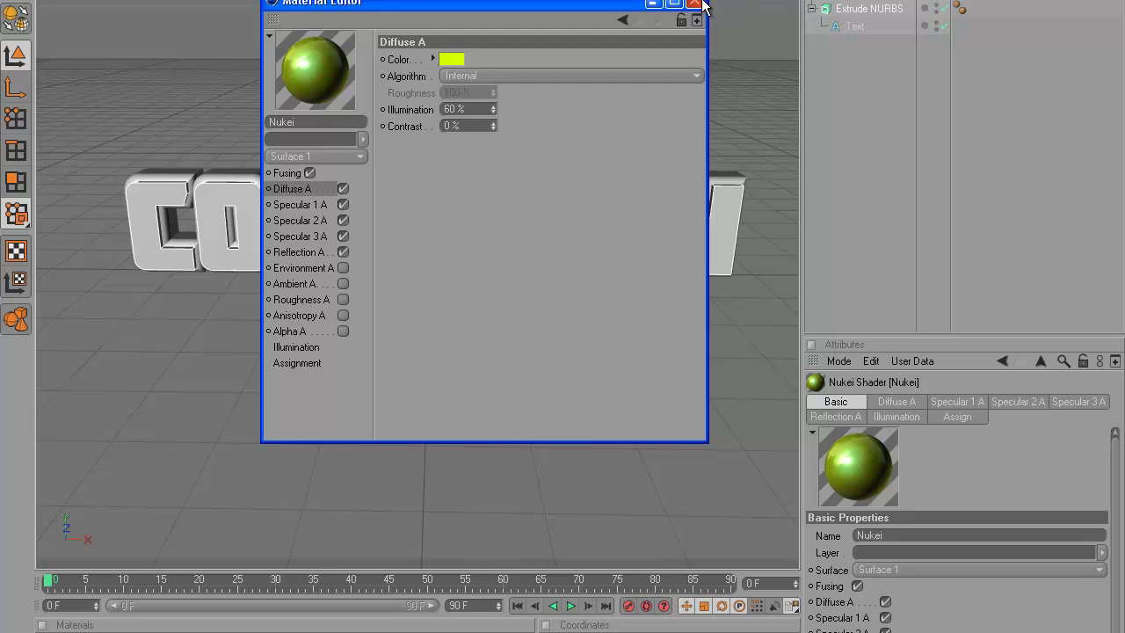
{"action": "left_click", "coordinate": [693, 3]}
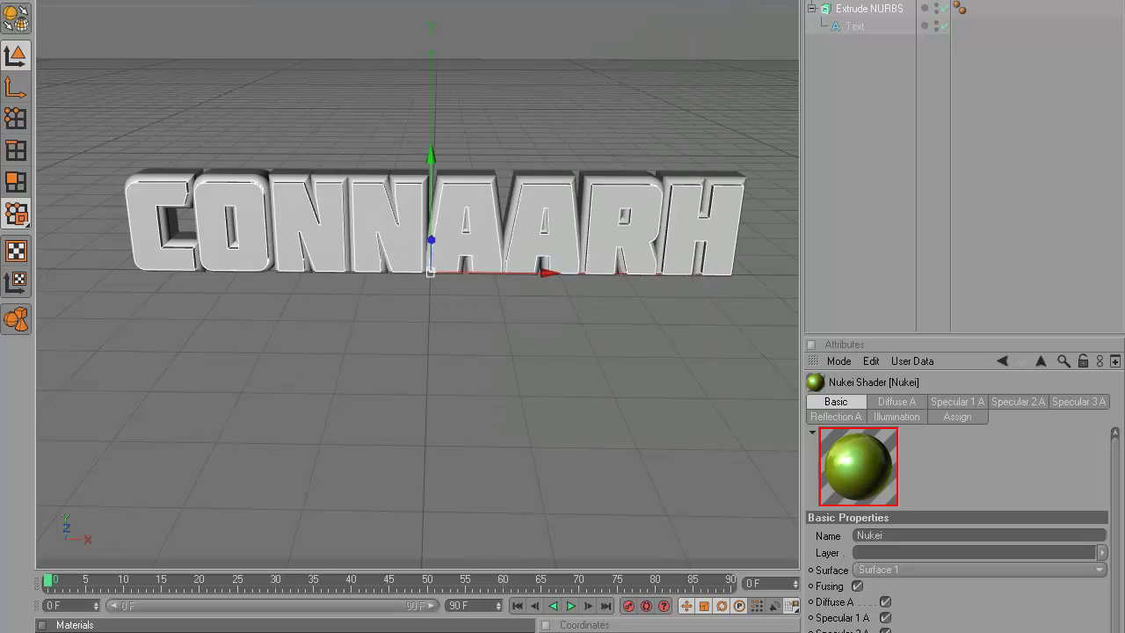
Duplicate the Nukei material and set the copy's Diffuse A color to cyan (RGB 0, 255, 238).
{"action": "double_click", "coordinate": [67, 631]}
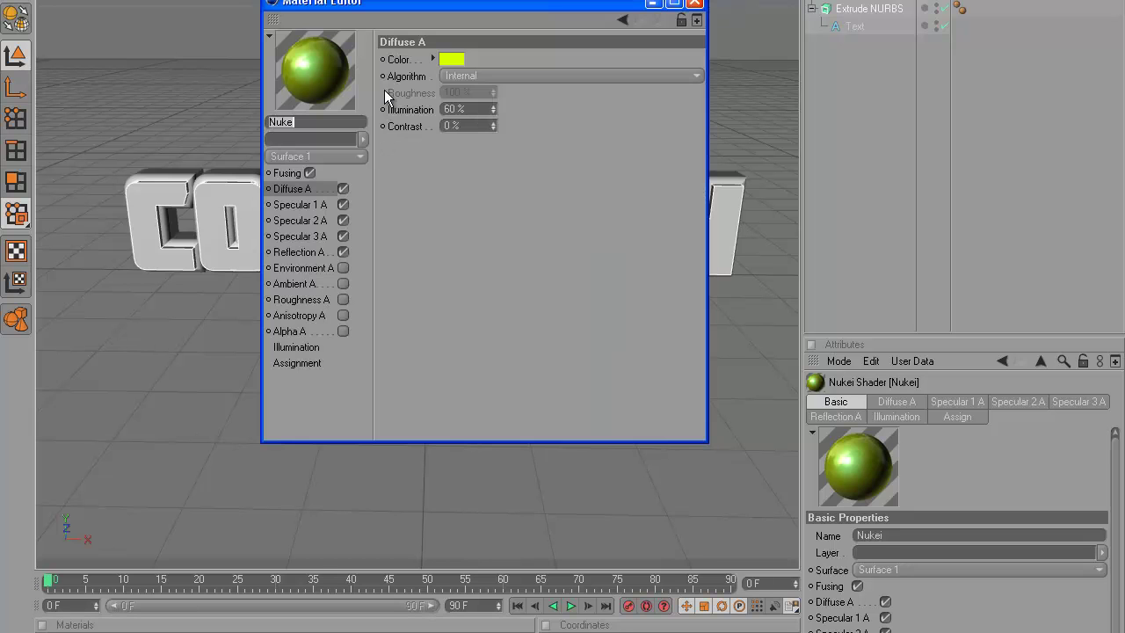
{"action": "left_click", "coordinate": [456, 61]}
{"action": "left_click", "coordinate": [494, 1]}
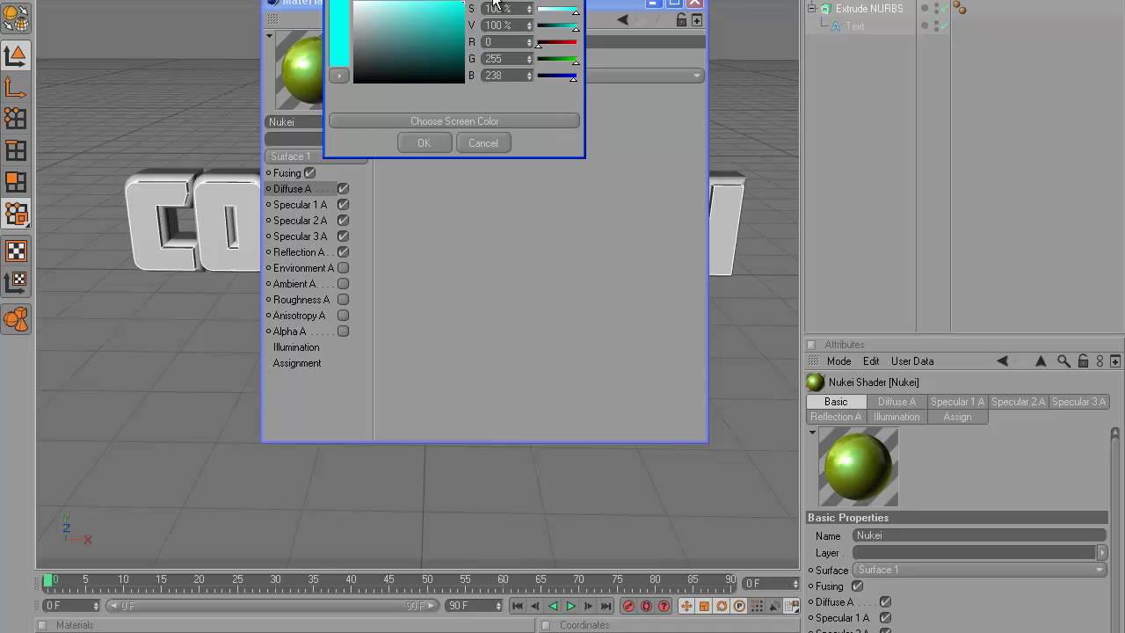
{"action": "left_click", "coordinate": [424, 142]}
{"action": "left_click", "coordinate": [693, 3]}
Apply the yellow-green material to the original text and the cyan one to the filleted copy, and render a preview.
{"action": "left_click_drag", "start_coordinate": [128, 559], "coordinate": [224, 224]}
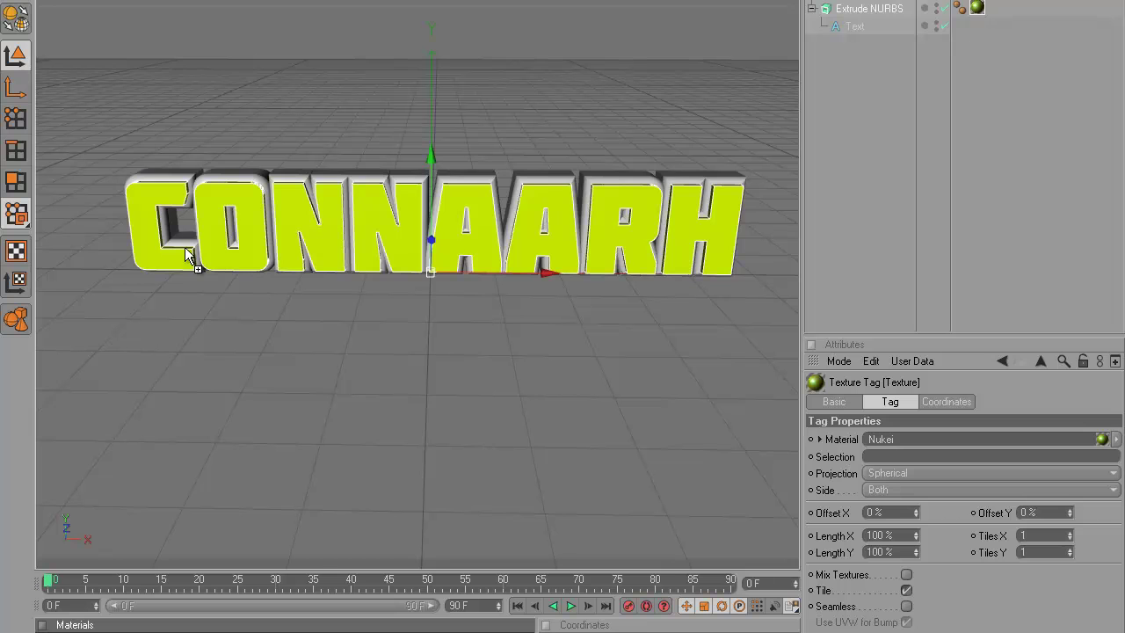
{"action": "left_click_drag", "start_coordinate": [194, 175], "coordinate": [192, 174]}
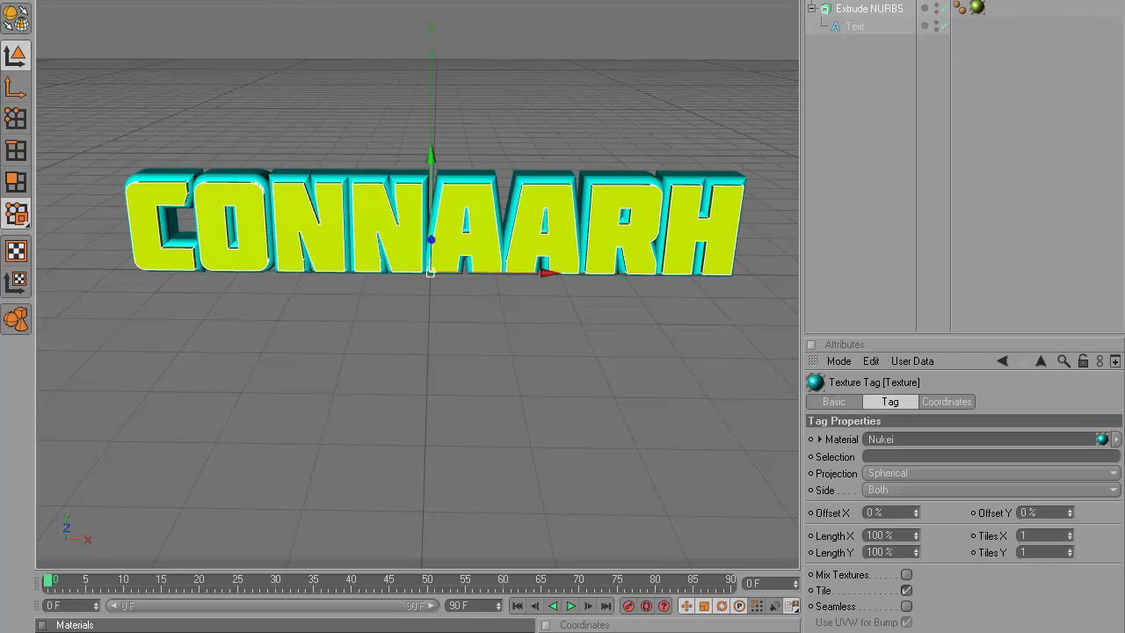
{"action": "left_click", "coordinate": [384, 1]}
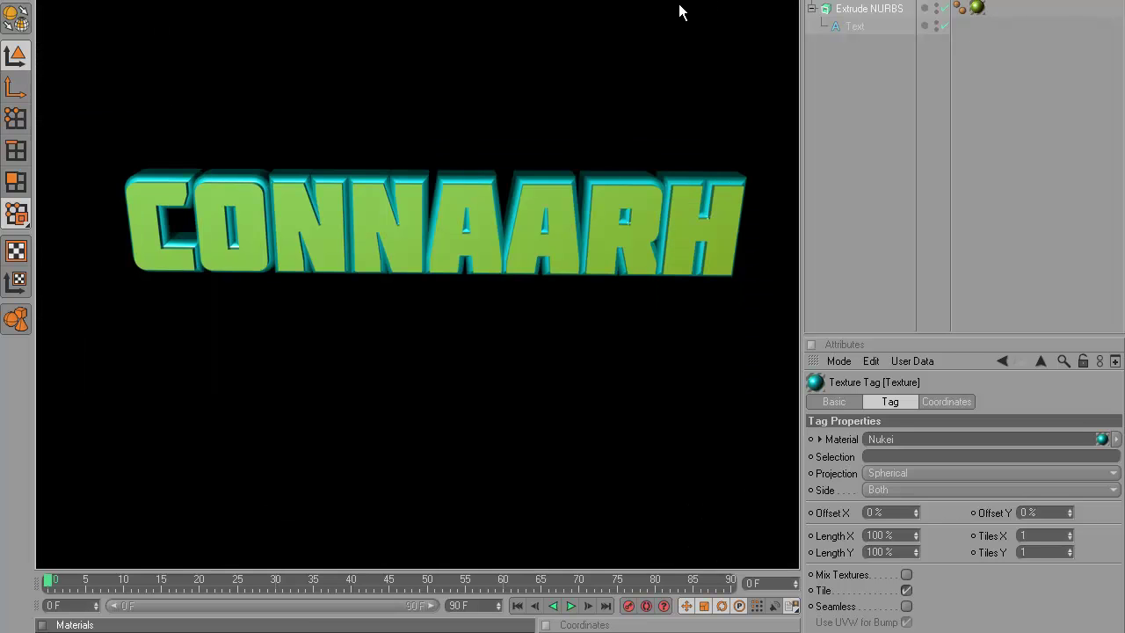
Add a Floor object to the scene and raise it slightly to meet the base of the text.
{"action": "scroll", "coordinate": [593, 118], "scroll_direction": "up", "scroll_amount": 2}
{"action": "scroll", "coordinate": [593, 118], "scroll_direction": "down", "scroll_amount": 4}
{"action": "scroll", "coordinate": [594, 117], "scroll_direction": "up", "scroll_amount": 5}
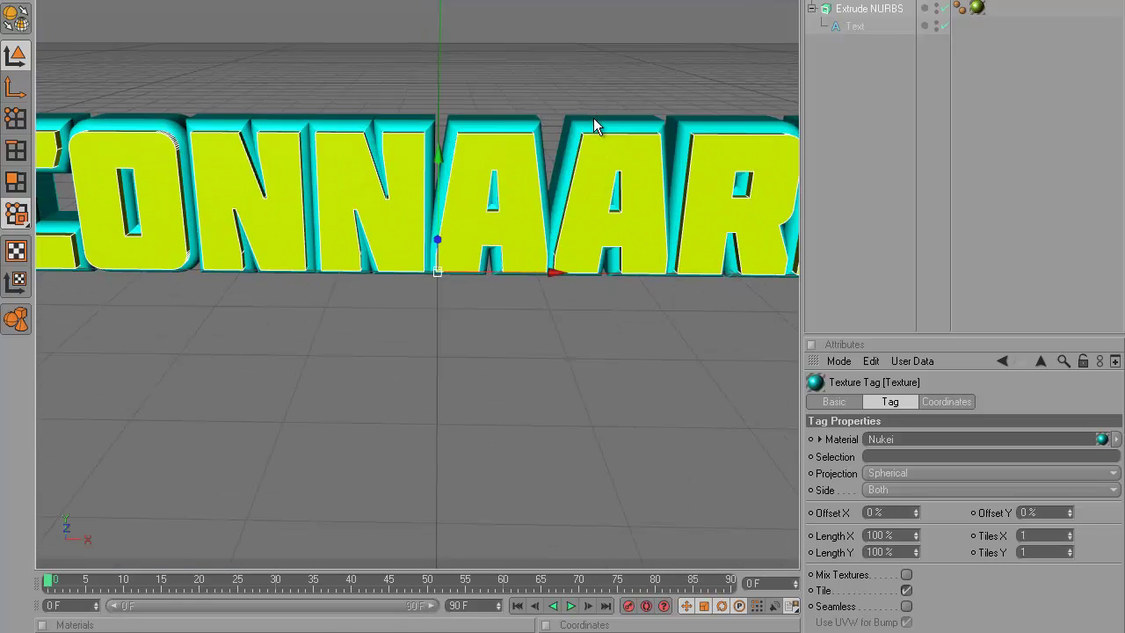
{"action": "scroll", "coordinate": [593, 118], "scroll_direction": "down", "scroll_amount": 3}
{"action": "scroll", "coordinate": [593, 118], "scroll_direction": "up", "scroll_amount": 1}
{"action": "scroll", "coordinate": [593, 118], "scroll_direction": "down", "scroll_amount": 2}
{"action": "scroll", "coordinate": [593, 118], "scroll_direction": "up", "scroll_amount": 3}
{"action": "scroll", "coordinate": [593, 127], "scroll_direction": "down", "scroll_amount": 2}
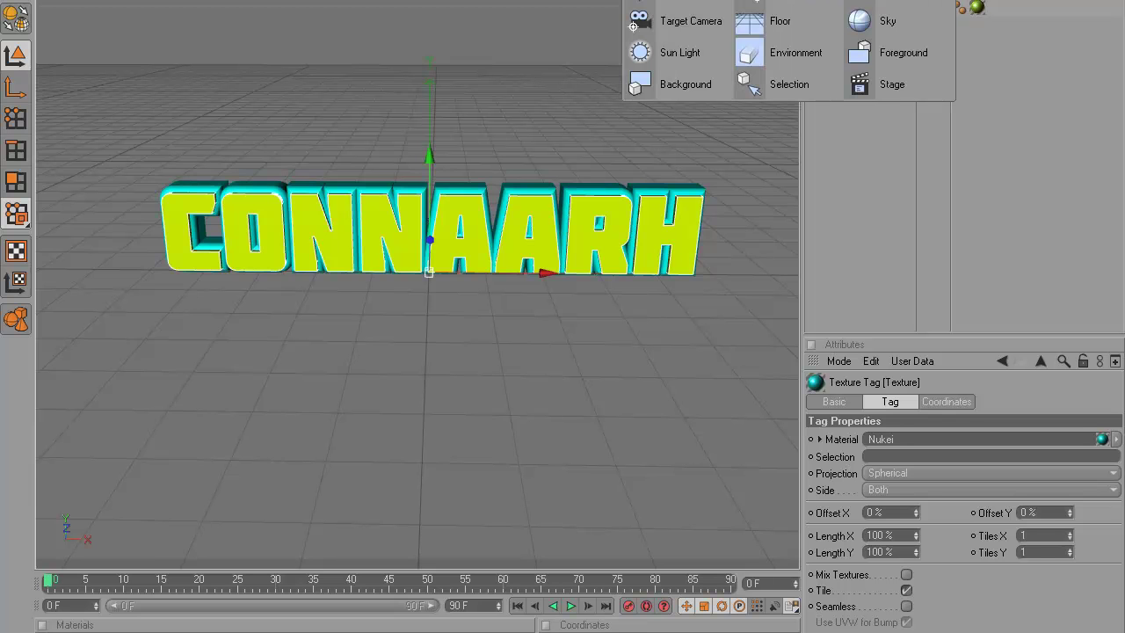
{"action": "left_click", "coordinate": [774, 20]}
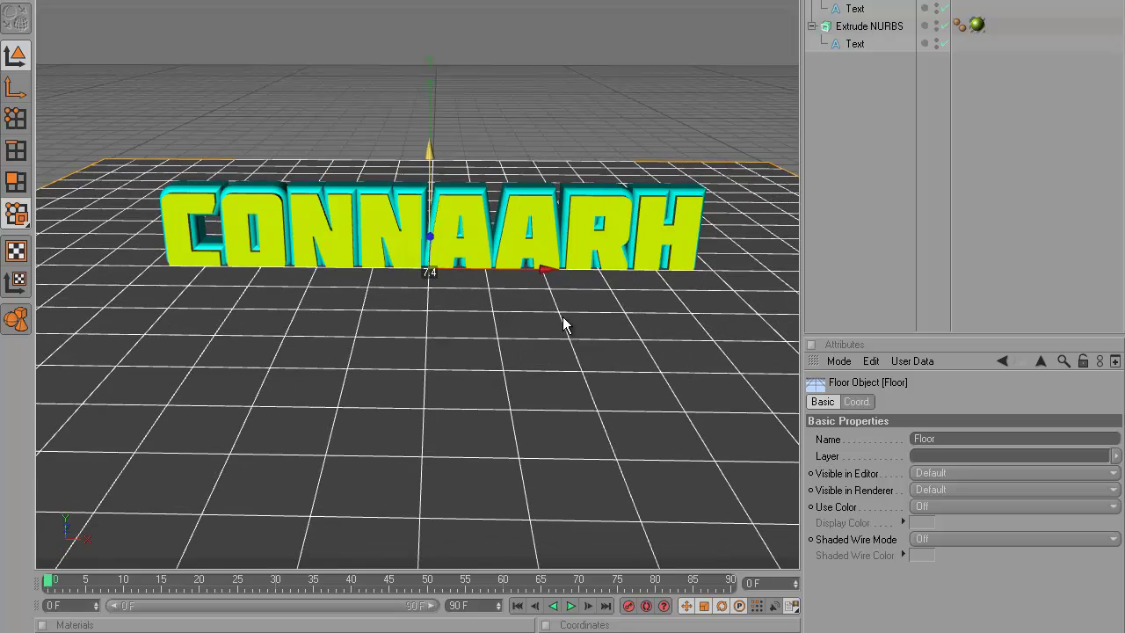
Apply a new Nukei material with a white Diffuse A color to the floor and render a preview.
{"action": "right_click", "coordinate": [62, 625]}
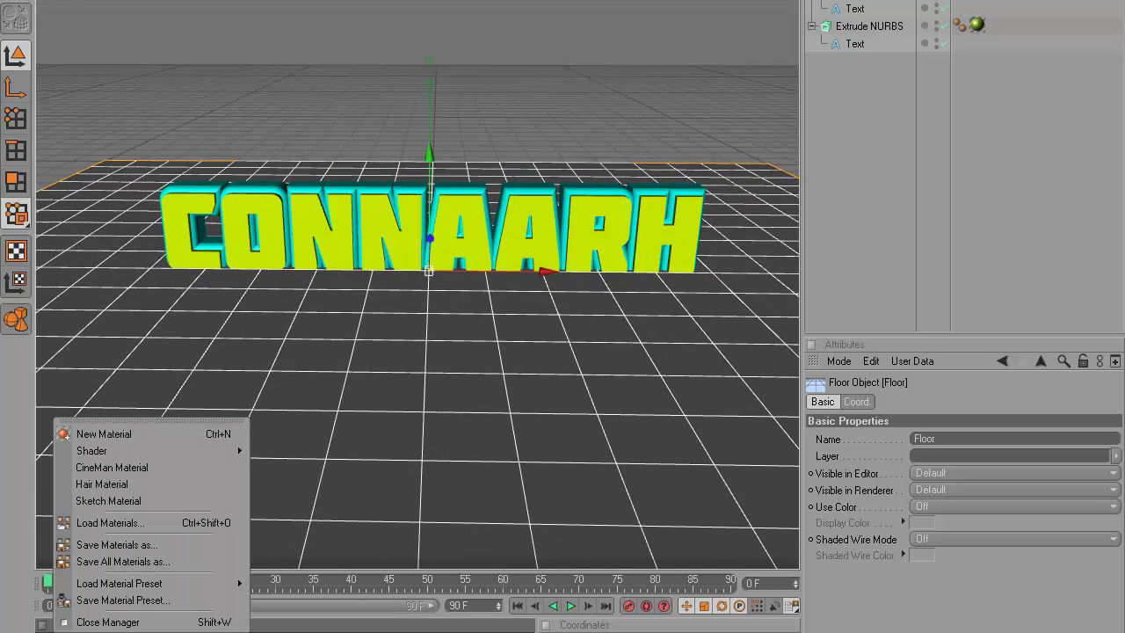
{"action": "mouse_move", "coordinate": [183, 451]}
{"action": "left_click", "coordinate": [331, 549]}
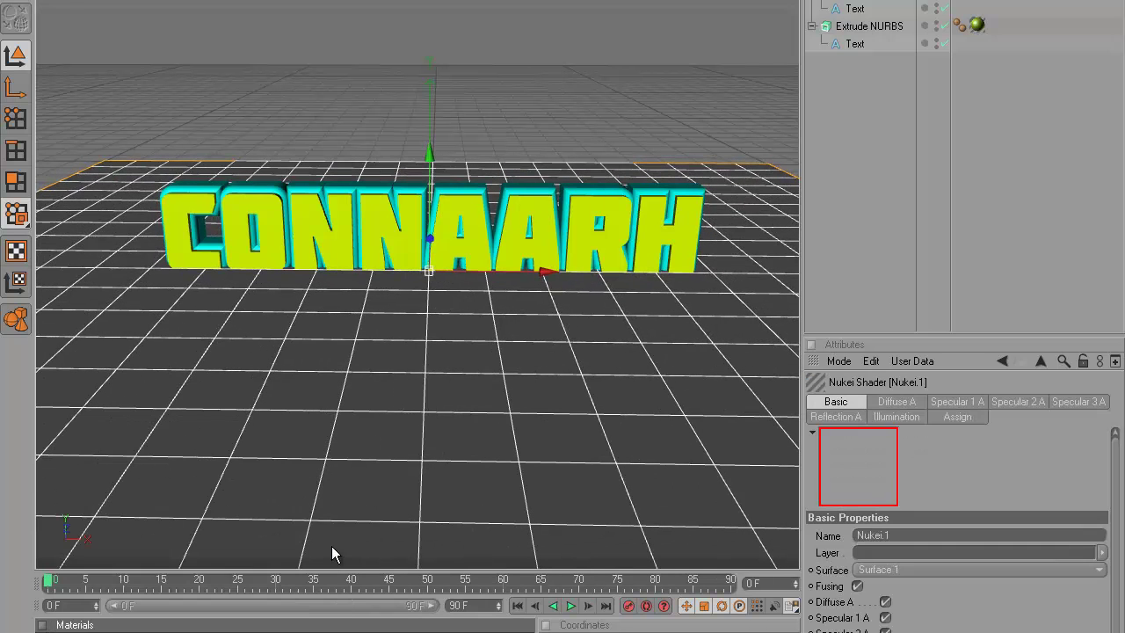
{"action": "left_click", "coordinate": [450, 59]}
{"action": "left_click", "coordinate": [446, 56]}
{"action": "left_click", "coordinate": [411, 141]}
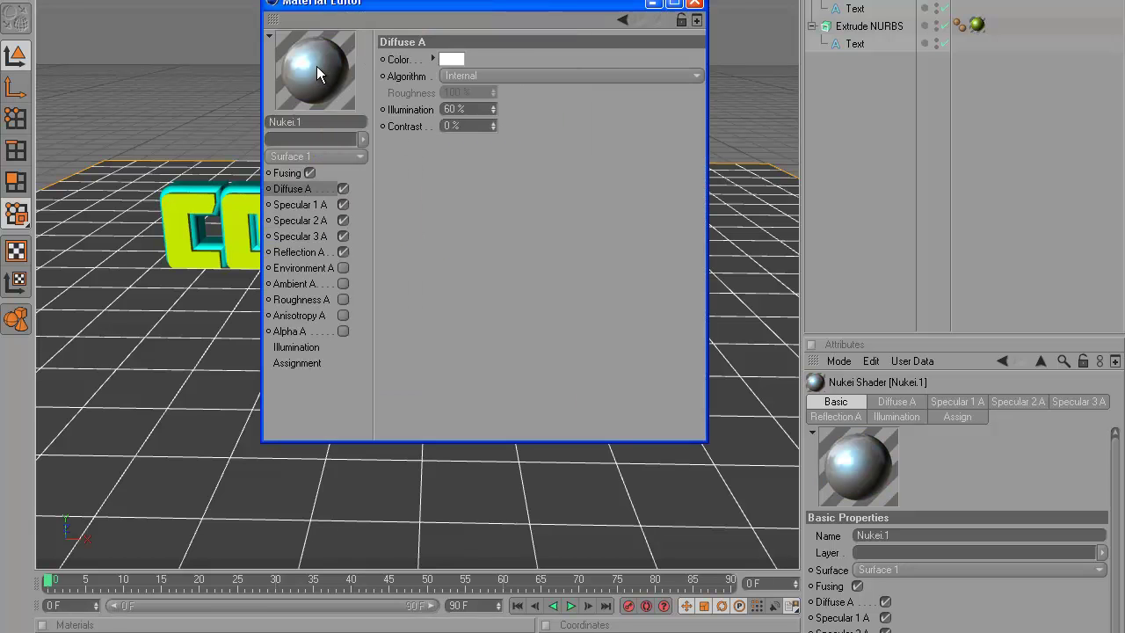
{"action": "left_click", "coordinate": [694, 4]}
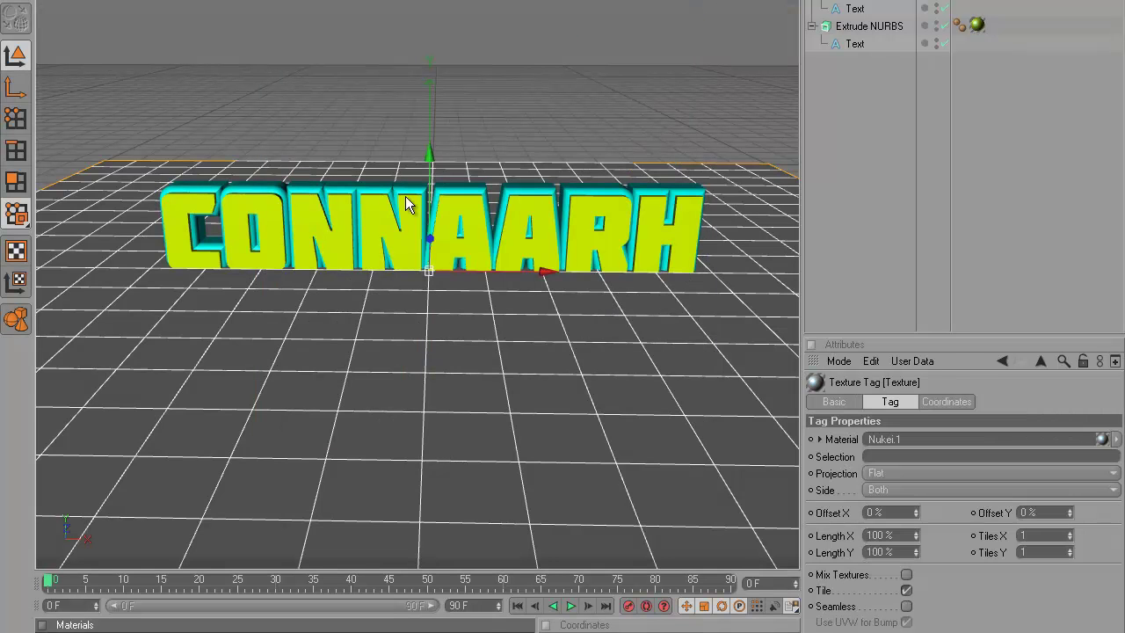
{"action": "key", "text": "ctrl+r"}
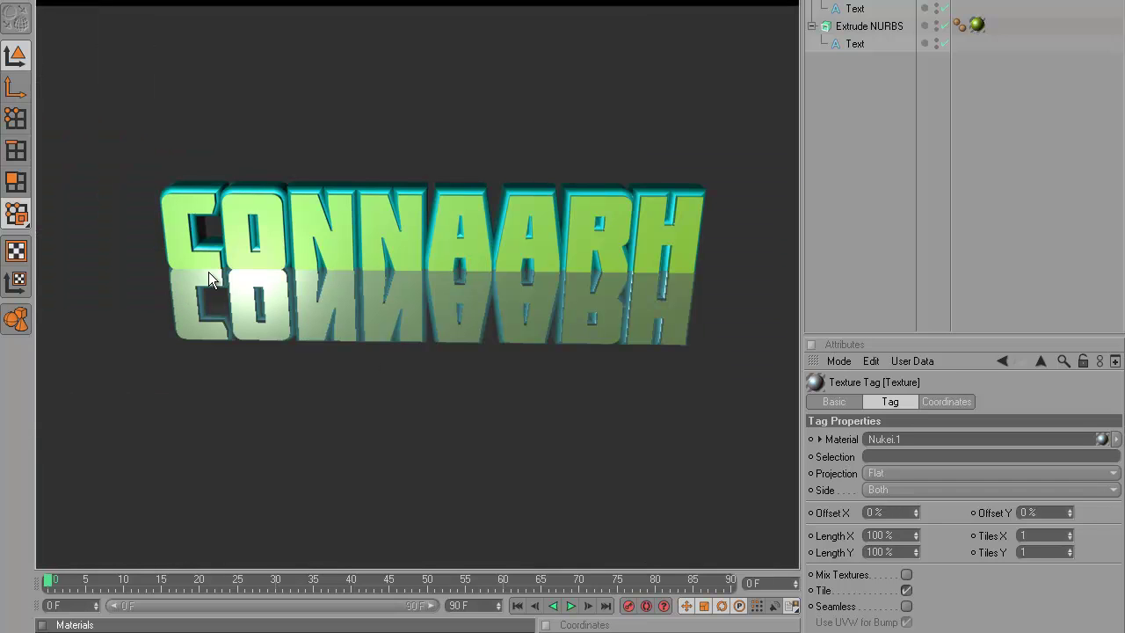
Try a Sky object in the scene with a preview render and delete it again.
{"action": "left_click_drag", "start_coordinate": [634, 0], "coordinate": [773, 0]}
{"action": "left_click_drag", "start_coordinate": [634, 0], "coordinate": [894, 84]}
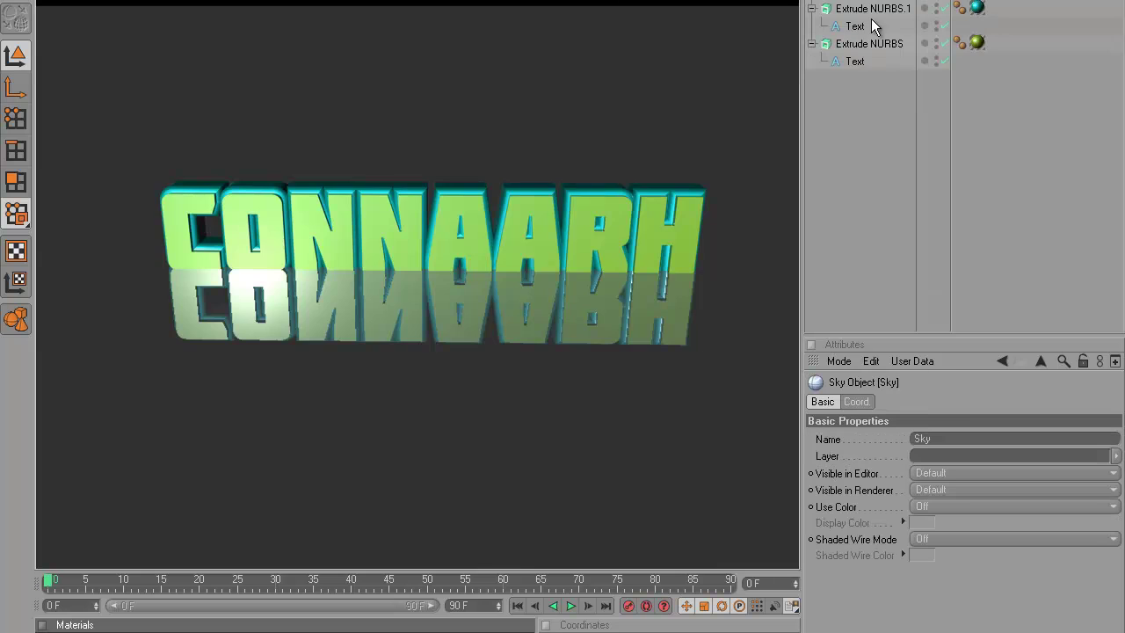
{"action": "key", "text": "ctrl+r"}
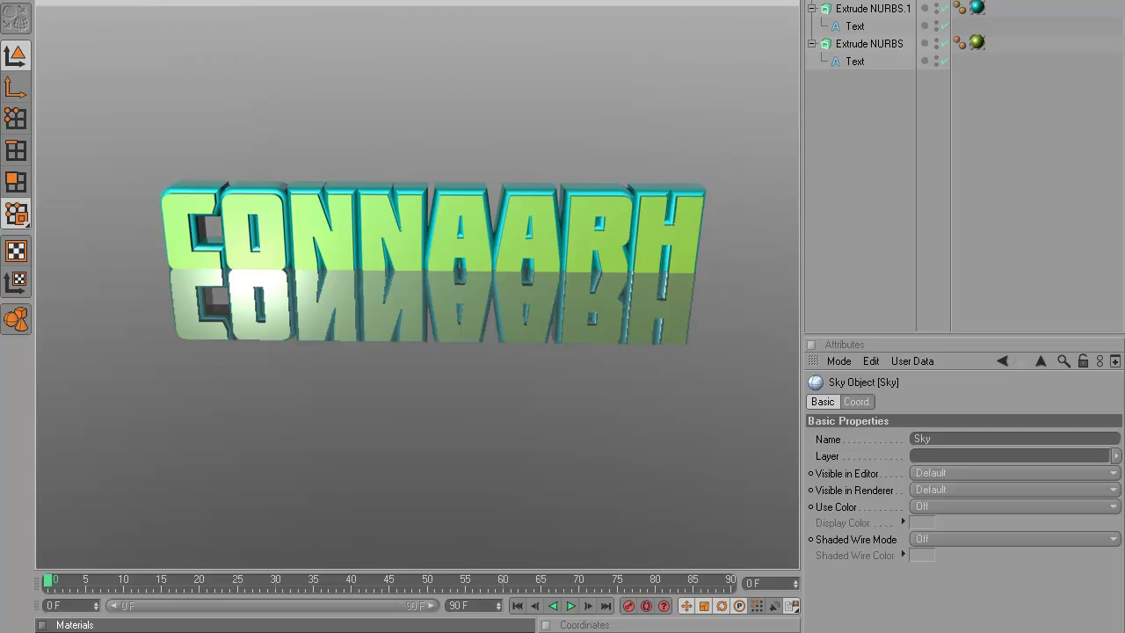
{"action": "key", "text": "Delete"}
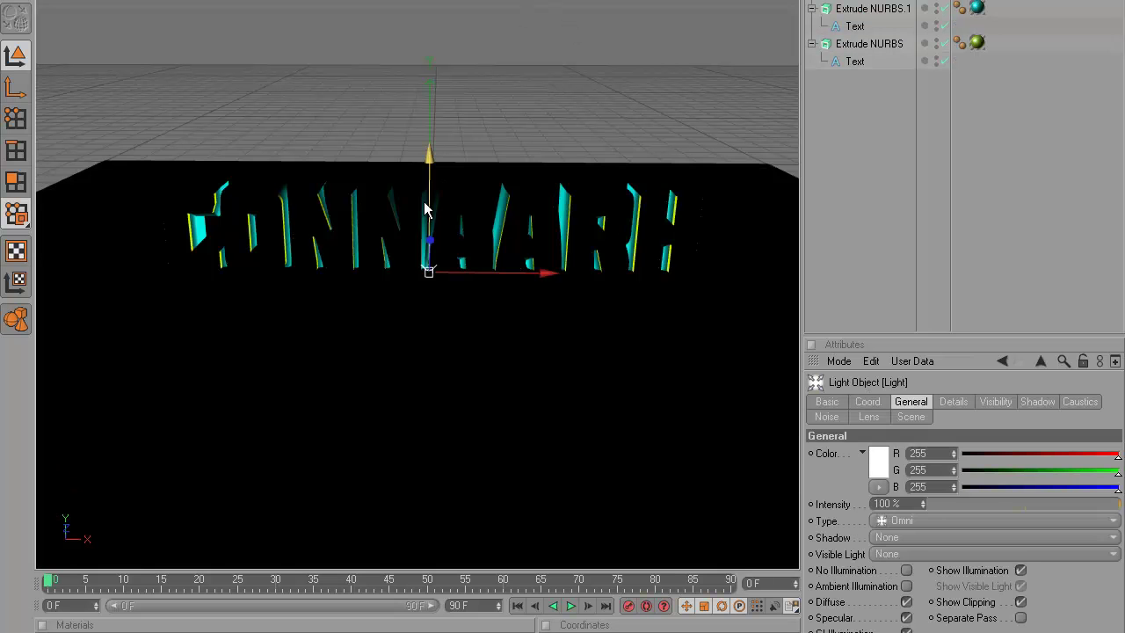
Add an omni light, raise it above the floor and move it in front of the text.
{"action": "left_click_drag", "start_coordinate": [426, 203], "coordinate": [426, 133]}
{"action": "left_click_drag", "start_coordinate": [628, 307], "coordinate": [718, 0], "text": "alt"}
{"action": "left_click_drag", "start_coordinate": [528, 187], "coordinate": [563, 316]}
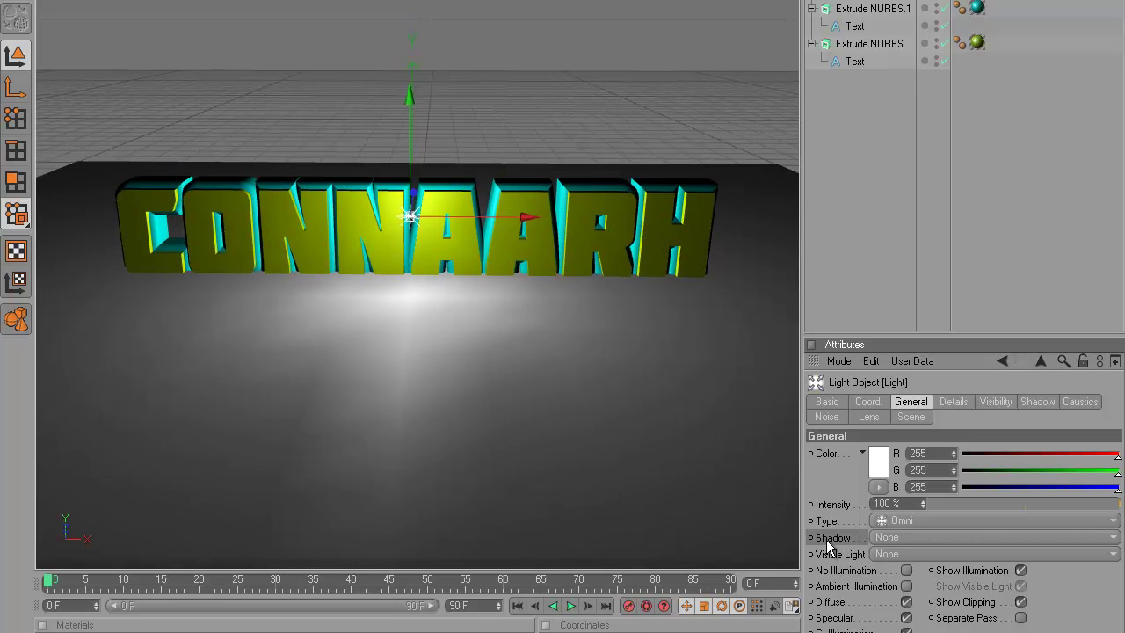
Set the light's shadow to Shadow Maps (Soft) and render a preview.
{"action": "left_click", "coordinate": [882, 536]}
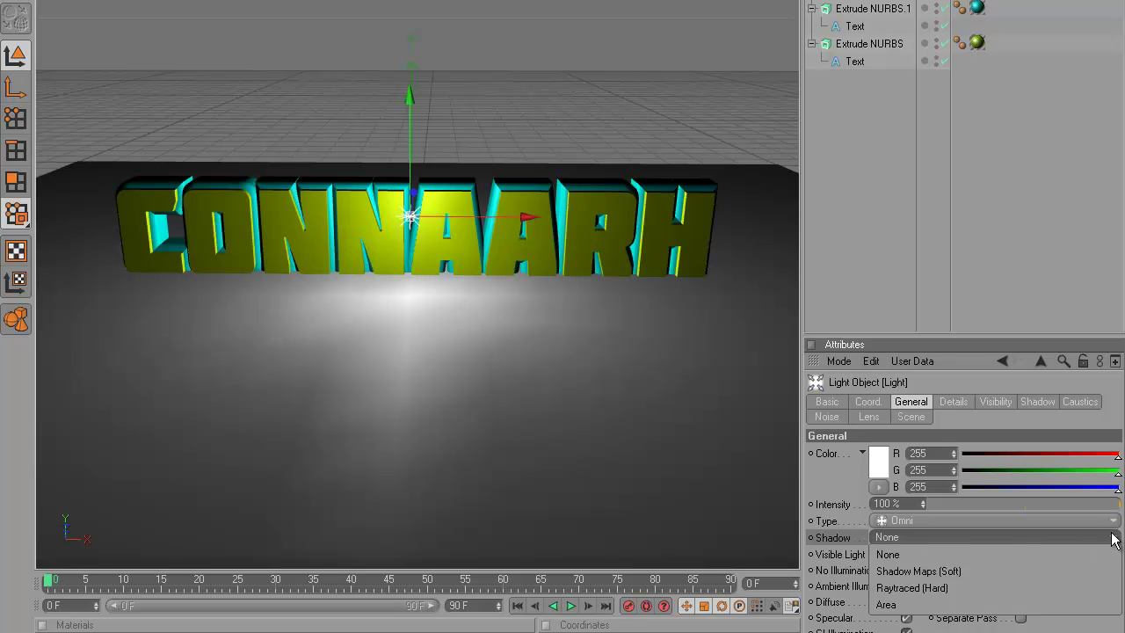
{"action": "left_click", "coordinate": [1039, 566]}
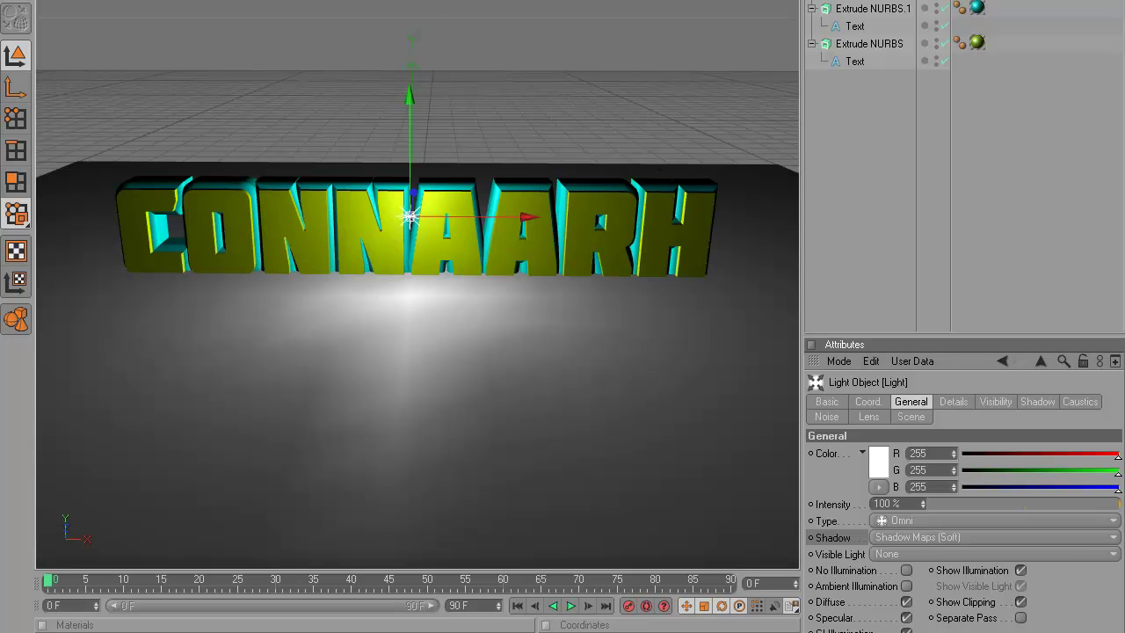
{"action": "key", "text": "ctrl+r"}
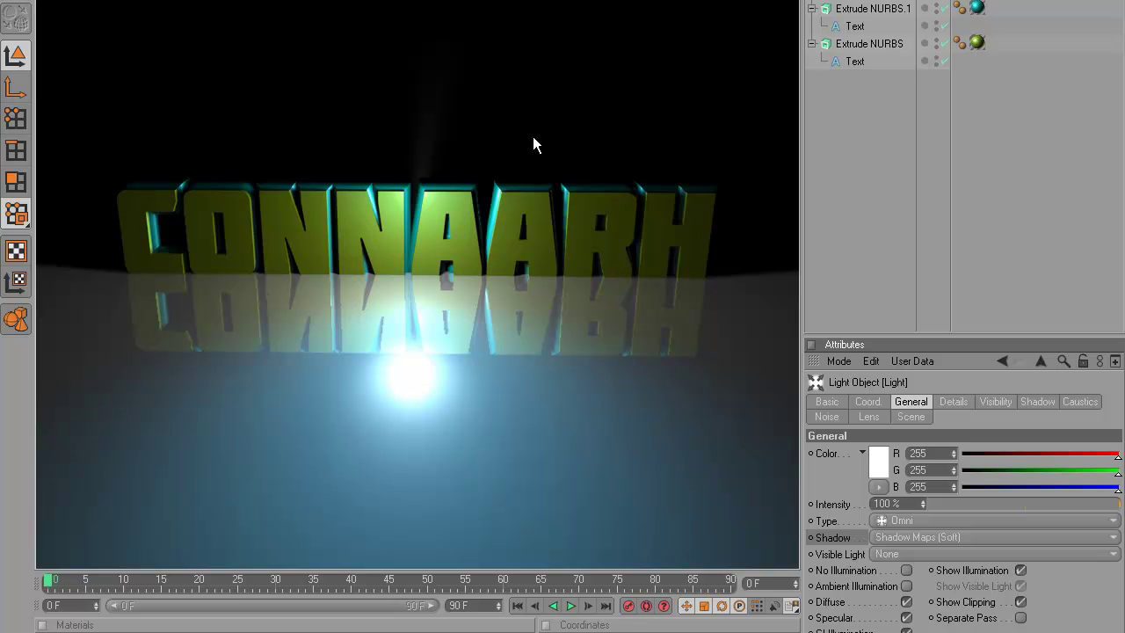
Add a Sky object to the lit scene.
{"action": "left_click", "coordinate": [885, 17]}
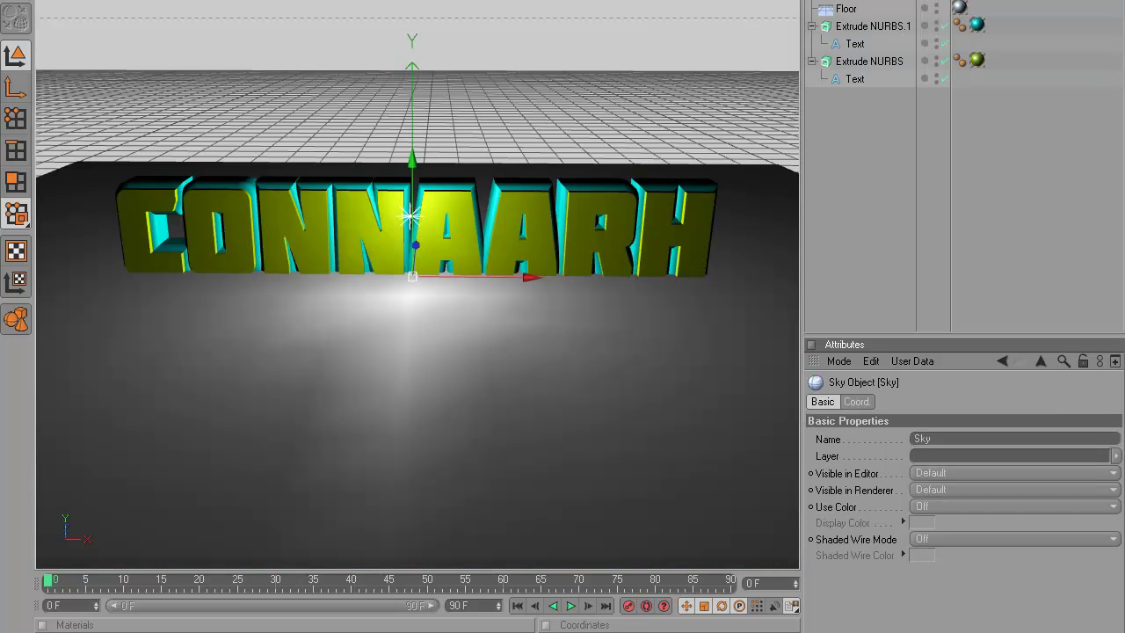
Render a preview of the lit scene with the sky and delete all of the scene's objects.
{"action": "key", "text": "ctrl+r"}
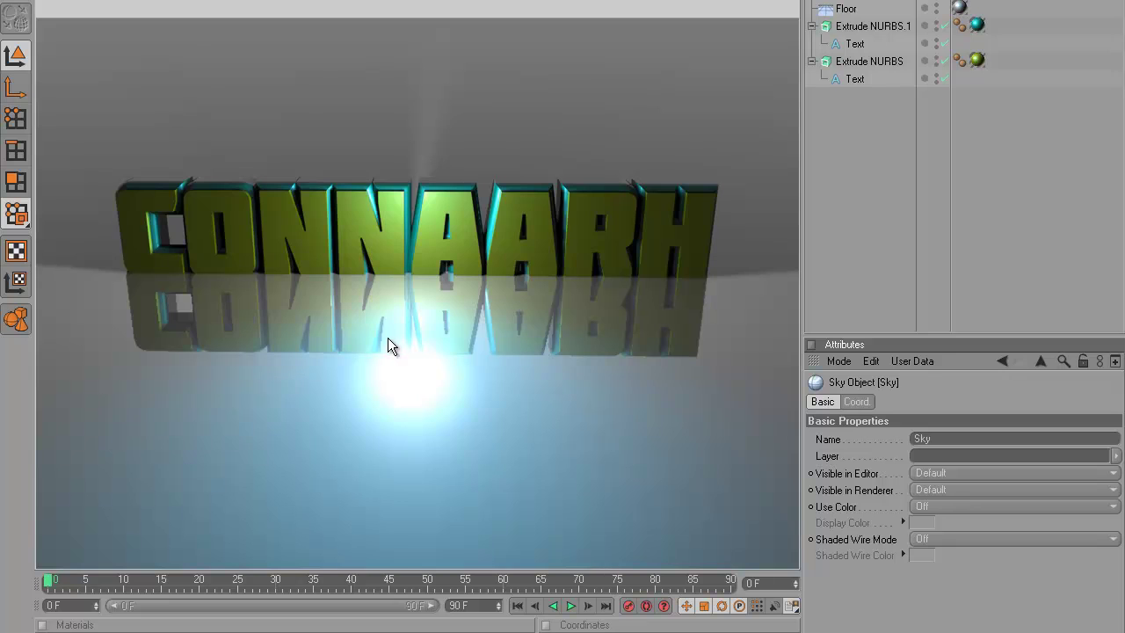
{"action": "left_click", "coordinate": [568, 316]}
{"action": "left_click_drag", "start_coordinate": [318, 338], "coordinate": [338, 226]}
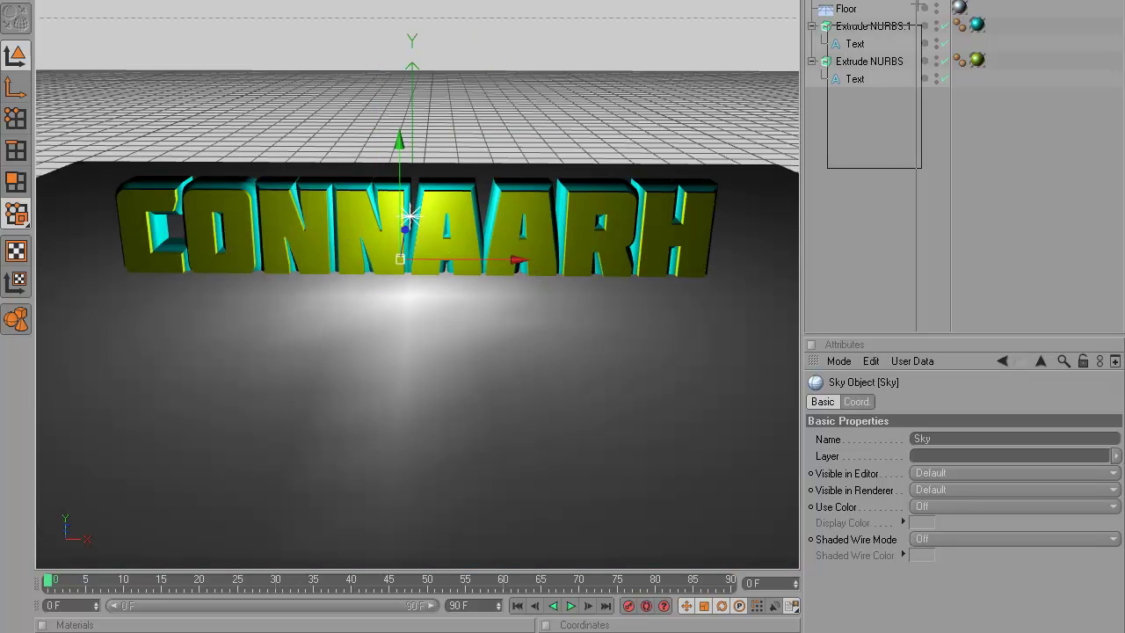
{"action": "key", "text": "ctrl+a"}
{"action": "key", "text": "Delete"}
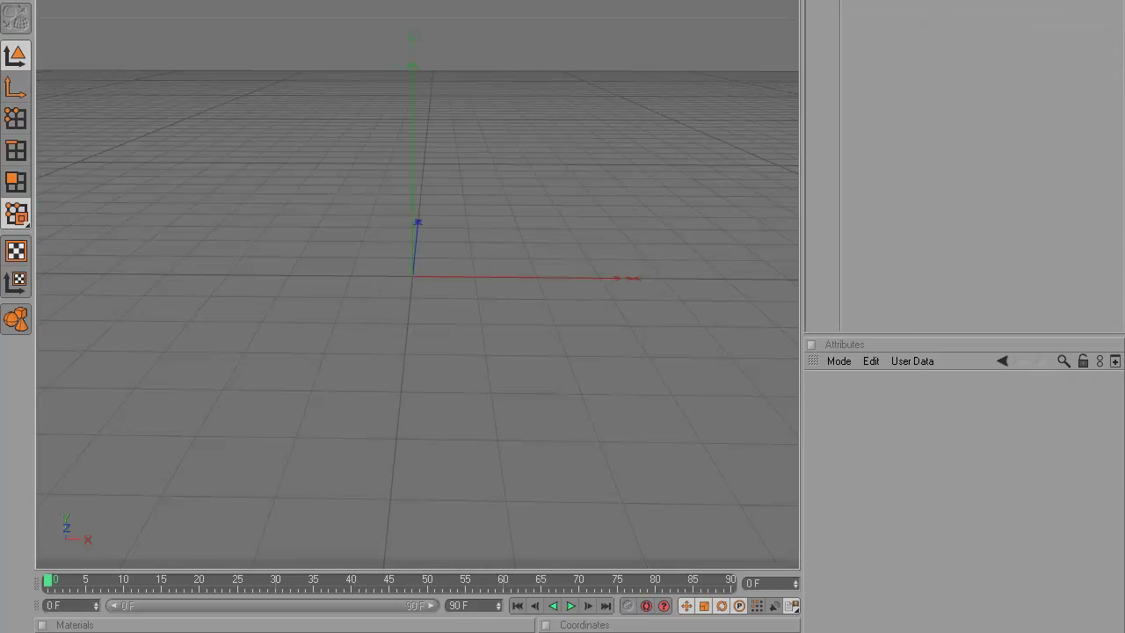
{"action": "scroll", "coordinate": [488, 180], "scroll_direction": "up", "scroll_amount": 1}
{"action": "scroll", "coordinate": [489, 180], "scroll_direction": "down", "scroll_amount": 3}
{"action": "scroll", "coordinate": [489, 180], "scroll_direction": "up", "scroll_amount": 3}
{"action": "scroll", "coordinate": [488, 180], "scroll_direction": "down", "scroll_amount": 4}
{"action": "scroll", "coordinate": [489, 180], "scroll_direction": "up", "scroll_amount": 5}
{"action": "scroll", "coordinate": [489, 180], "scroll_direction": "down", "scroll_amount": 5}
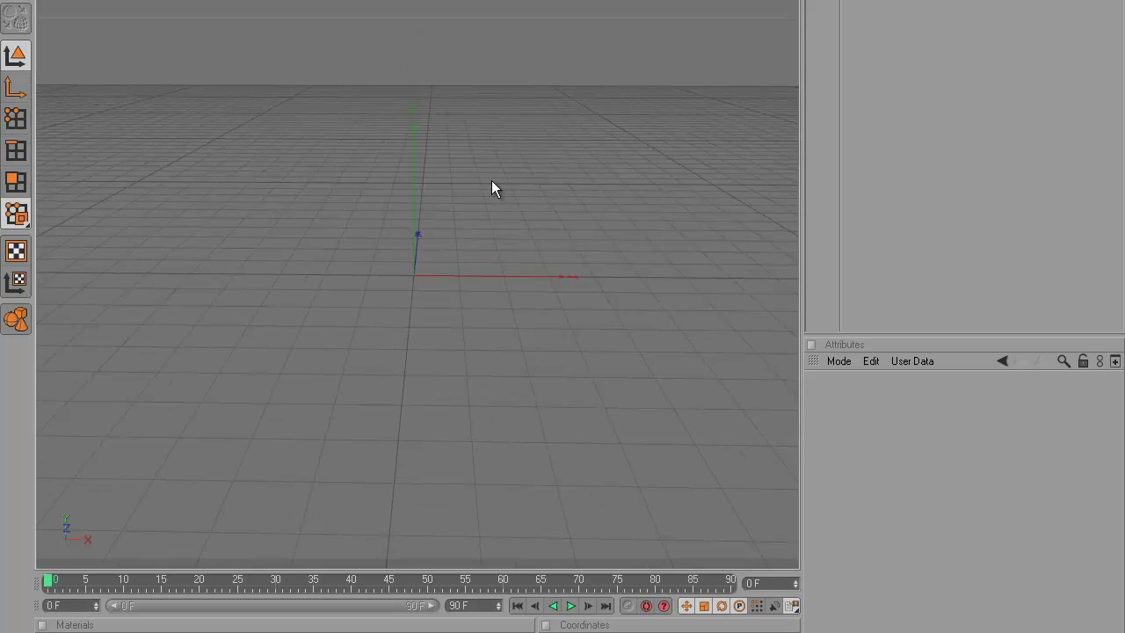
{"action": "scroll", "coordinate": [492, 183], "scroll_direction": "up", "scroll_amount": 5}
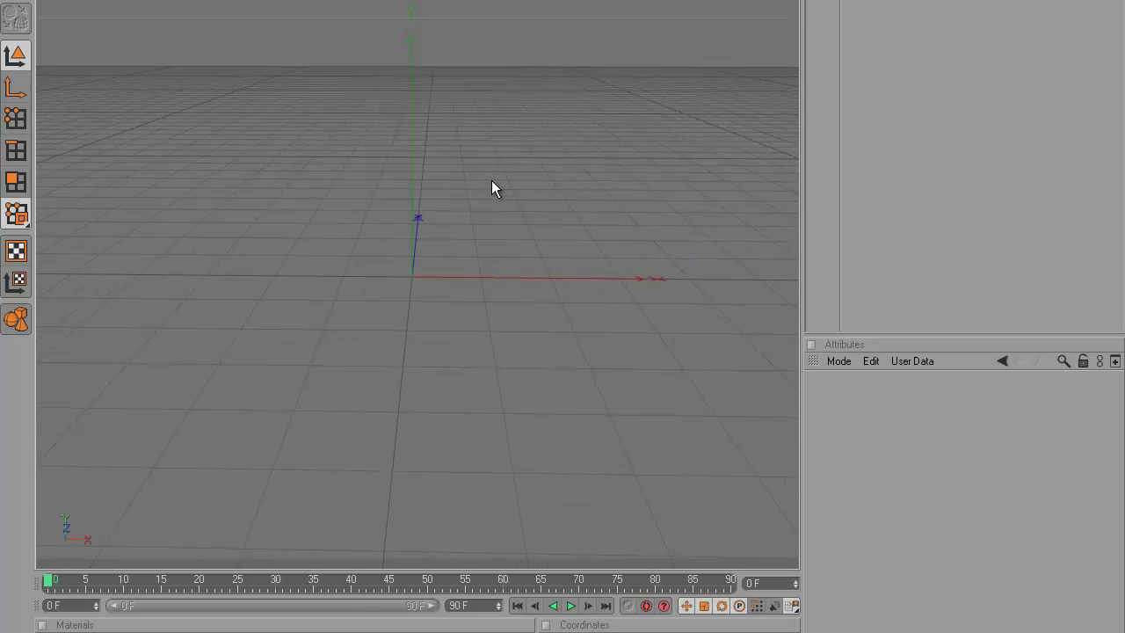
{"action": "scroll", "coordinate": [492, 181], "scroll_direction": "down", "scroll_amount": 2}
{"action": "scroll", "coordinate": [491, 180], "scroll_direction": "up", "scroll_amount": 2}
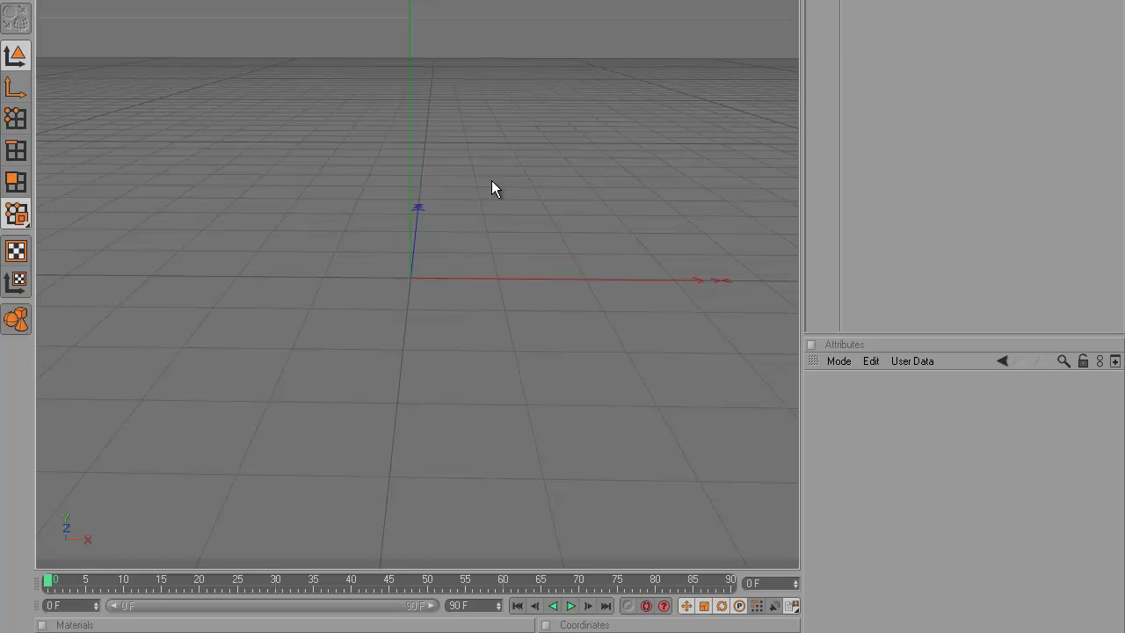
{"action": "scroll", "coordinate": [492, 180], "scroll_direction": "down", "scroll_amount": 1}
{"action": "scroll", "coordinate": [491, 180], "scroll_direction": "up", "scroll_amount": 1}
{"action": "scroll", "coordinate": [492, 181], "scroll_direction": "down", "scroll_amount": 2}
{"action": "scroll", "coordinate": [491, 180], "scroll_direction": "up", "scroll_amount": 2}
{"action": "left_click_drag", "start_coordinate": [768, 1], "coordinate": [565, 316]}
{"action": "left_click_drag", "start_coordinate": [632, 80], "coordinate": [627, 83], "text": "alt"}
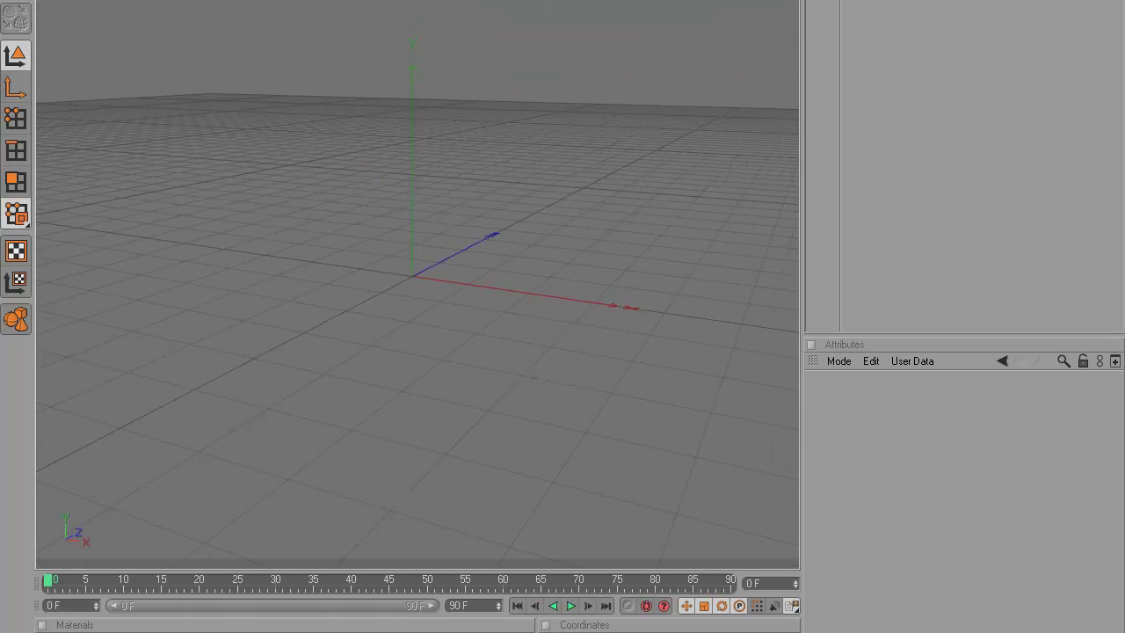
{"action": "key", "text": "F5"}
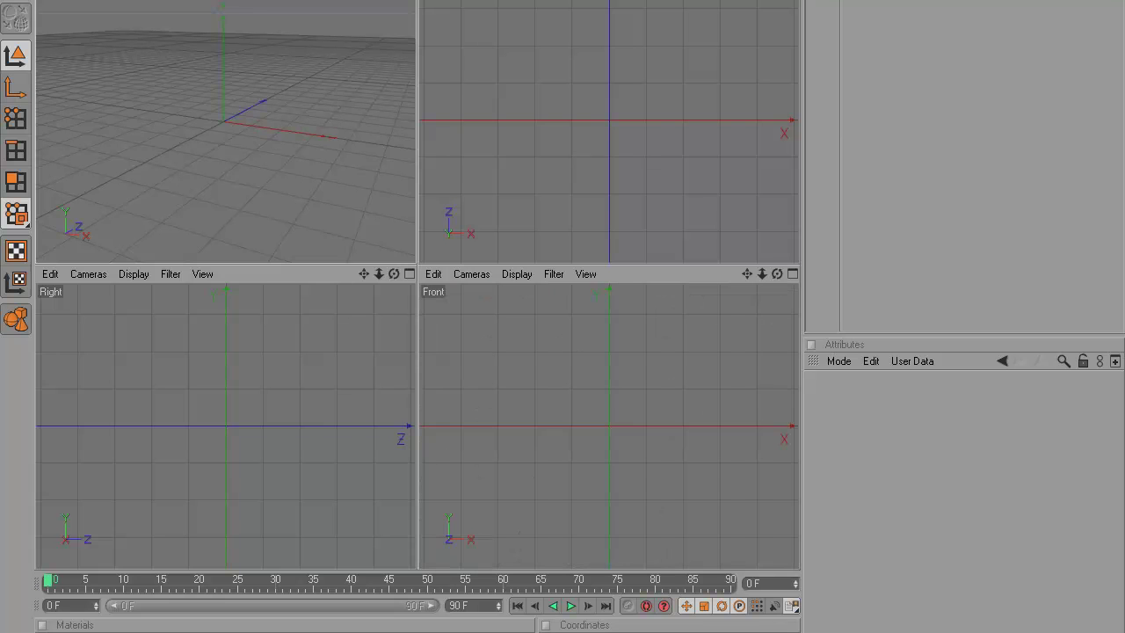
{"action": "key", "text": "F1"}
{"action": "left_click_drag", "start_coordinate": [527, 330], "coordinate": [562, 317], "text": "alt"}
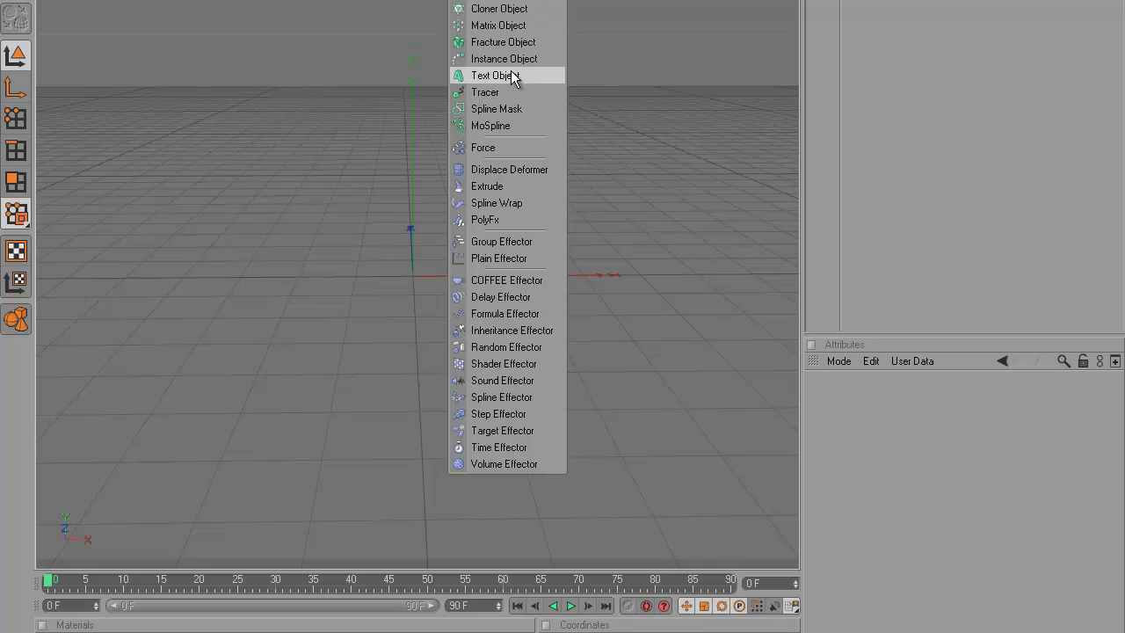
Add a MoGraph Text Object and replace its default text with the creator's username.
{"action": "left_click", "coordinate": [515, 76]}
{"action": "left_click", "coordinate": [893, 402]}
{"action": "key", "text": "ctrl+a"}
{"action": "type", "text": "xConnaarh"}
{"action": "key", "text": "BackSpace"}
{"action": "type", "text": "H"}
Set the text object's font to Xirod Regular.
{"action": "left_click", "coordinate": [1015, 542]}
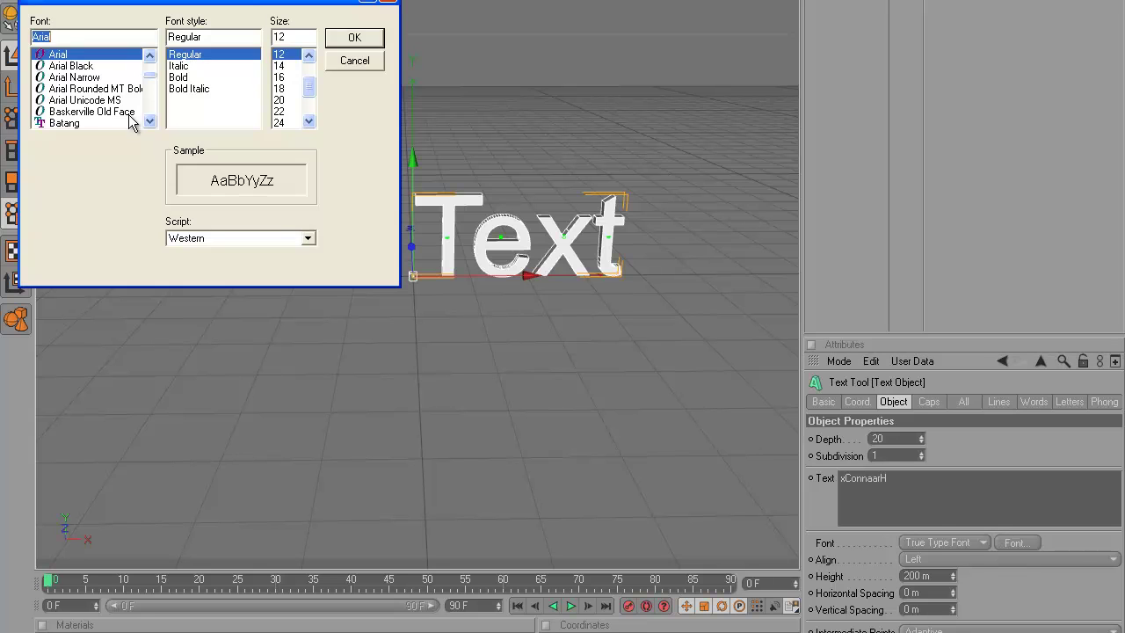
{"action": "key", "text": "BackSpace"}
{"action": "key", "text": "BackSpace"}
{"action": "key", "text": "BackSpace"}
{"action": "key", "text": "BackSpace"}
{"action": "key", "text": "BackSpace"}
{"action": "type", "text": "xi"}
{"action": "left_click", "coordinate": [76, 123]}
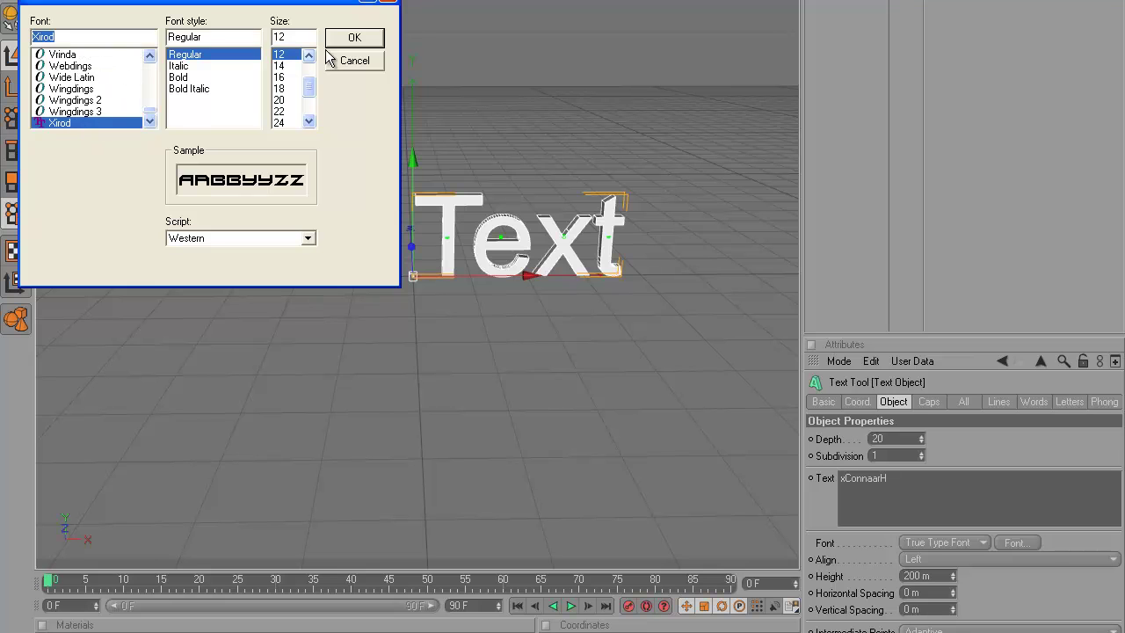
{"action": "left_click", "coordinate": [353, 37]}
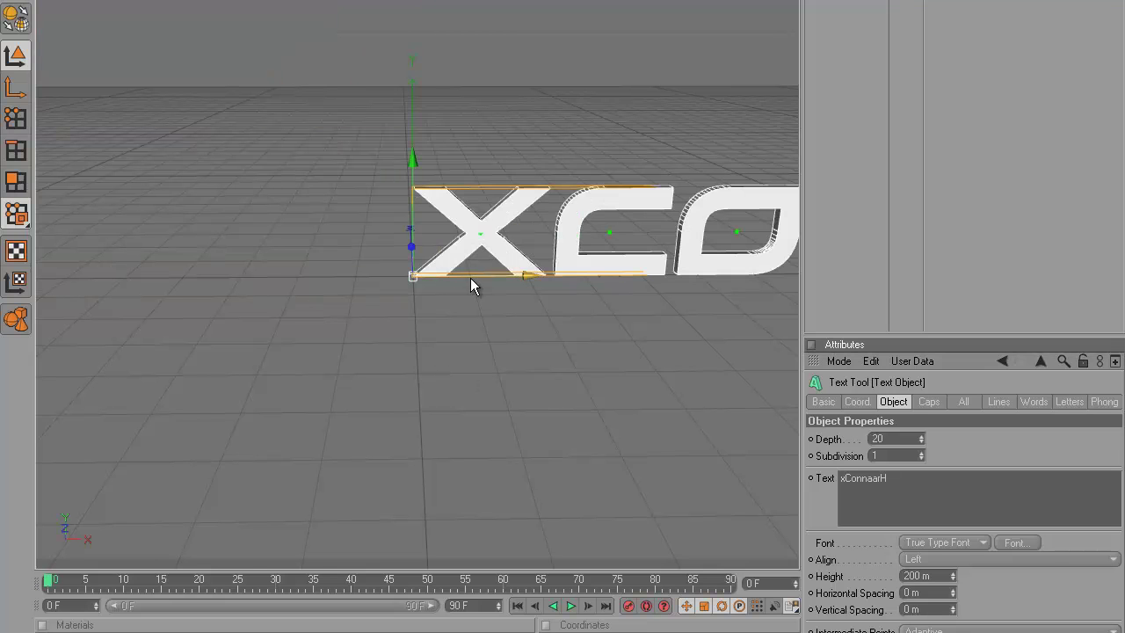
Set the text object's alignment to Middle so the word is centred on the origin.
{"action": "left_click", "coordinate": [954, 560]}
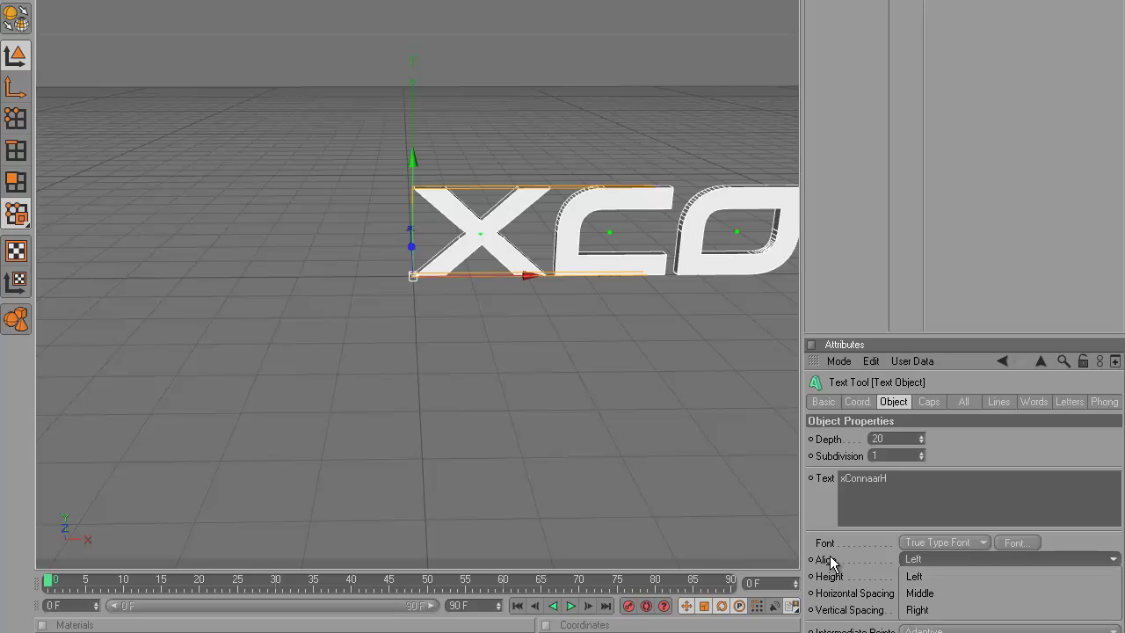
{"action": "left_click", "coordinate": [920, 592]}
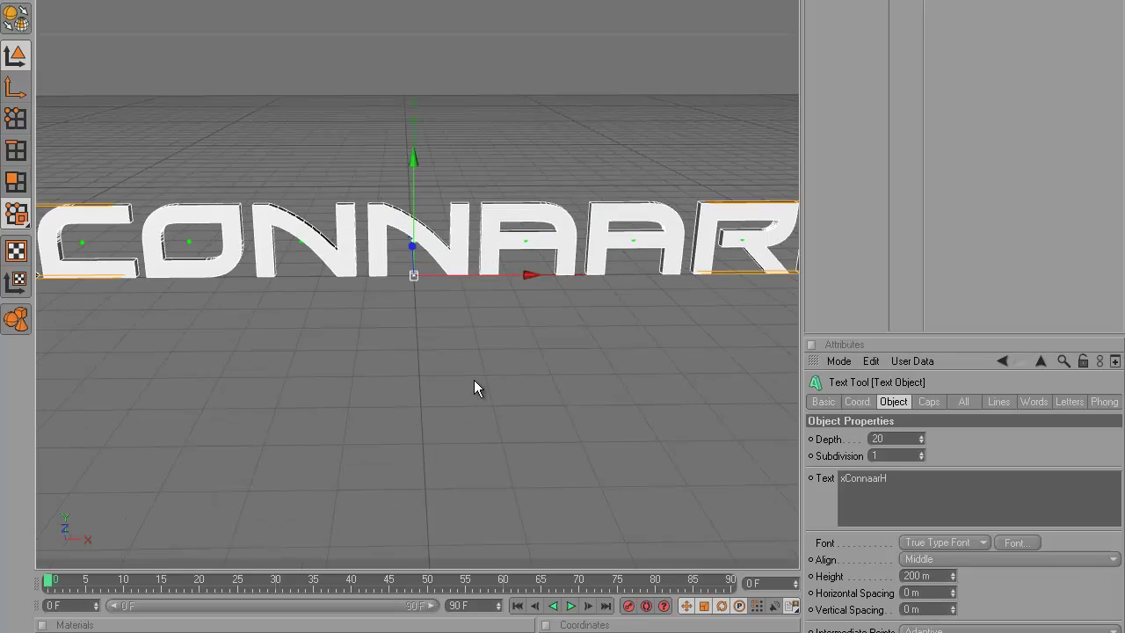
{"action": "scroll", "coordinate": [474, 388], "scroll_direction": "down", "scroll_amount": 2}
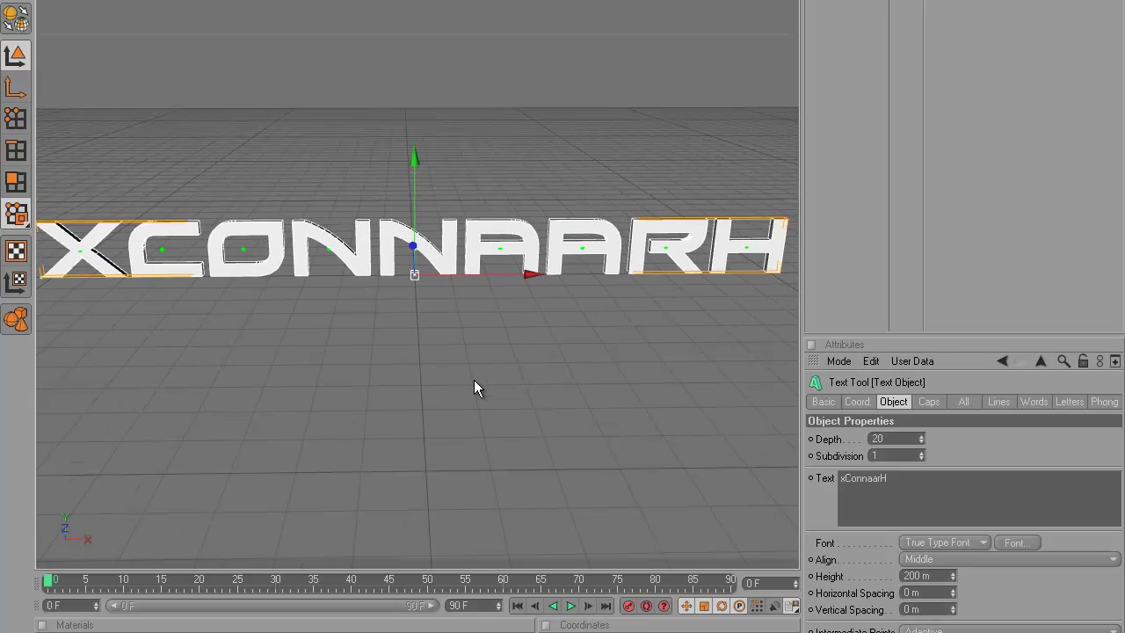
{"action": "scroll", "coordinate": [483, 381], "scroll_direction": "down", "scroll_amount": 1}
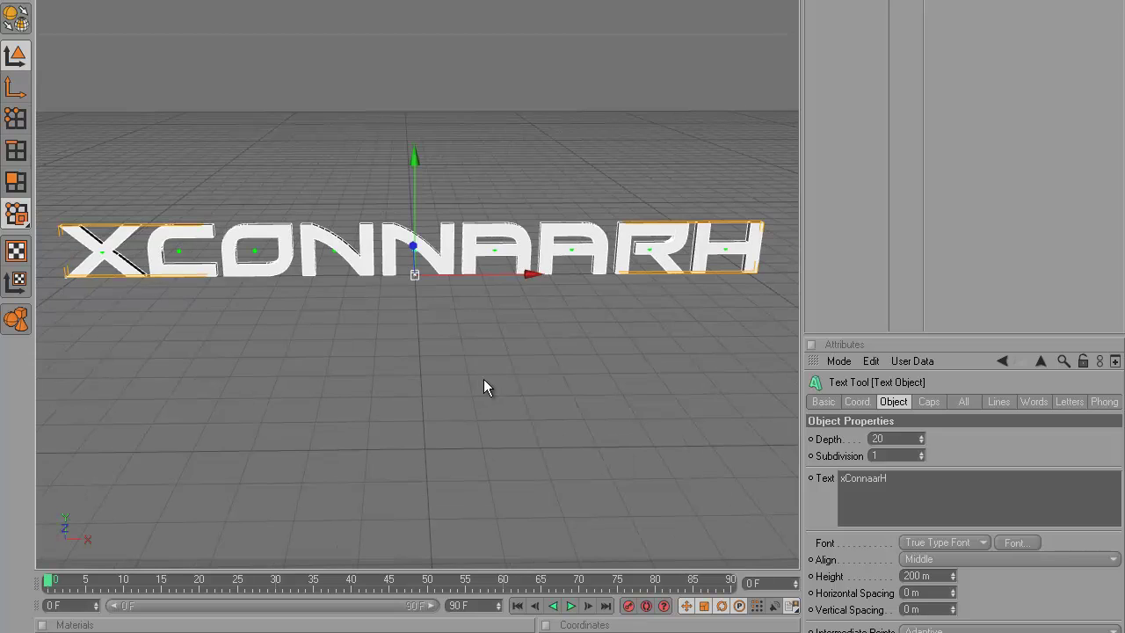
Set the text object's depth to 50 and apply the turquoise Nukei material to it.
{"action": "left_click_drag", "start_coordinate": [921, 435], "coordinate": [921, 436]}
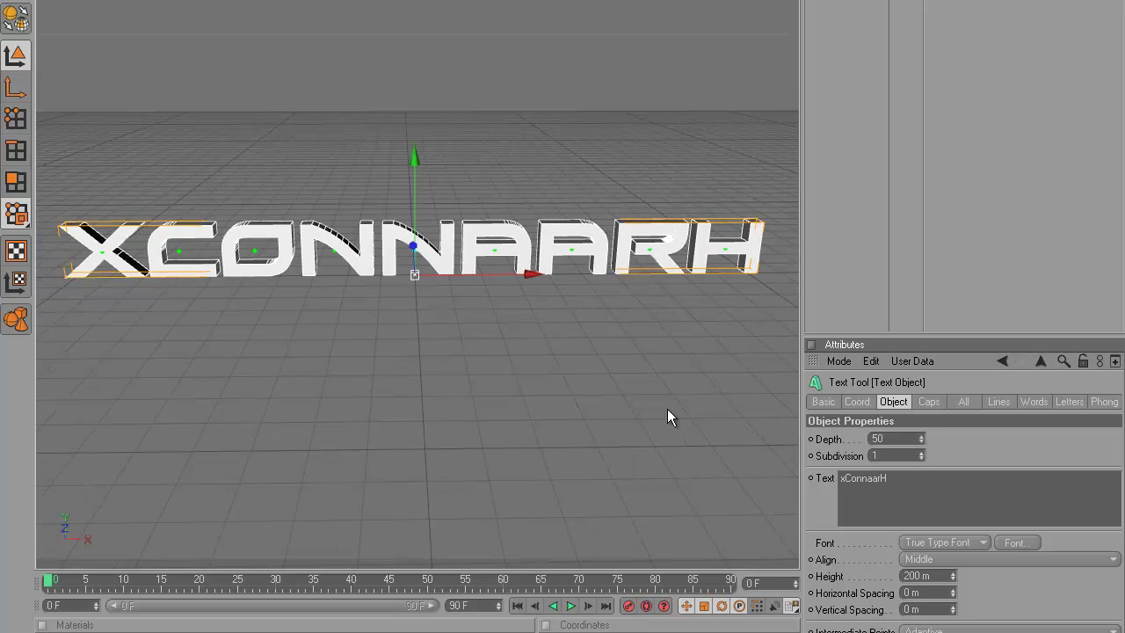
{"action": "left_click_drag", "start_coordinate": [132, 626], "coordinate": [156, 254]}
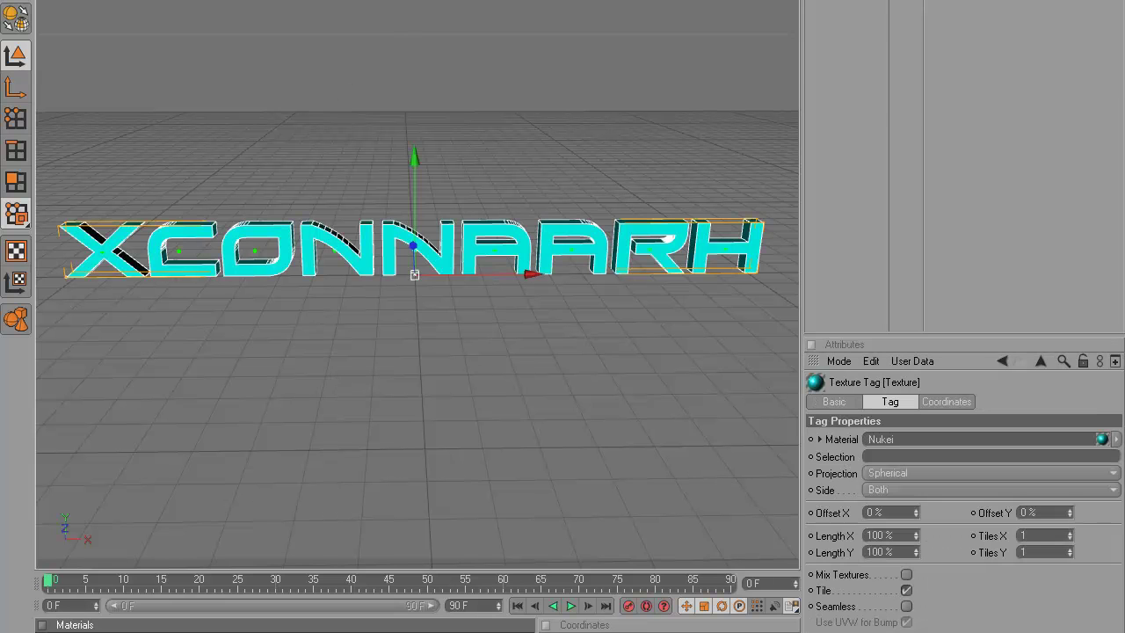
Add a Floor object with the Nukei.1 material under the text and render a preview.
{"action": "left_click", "coordinate": [676, 19]}
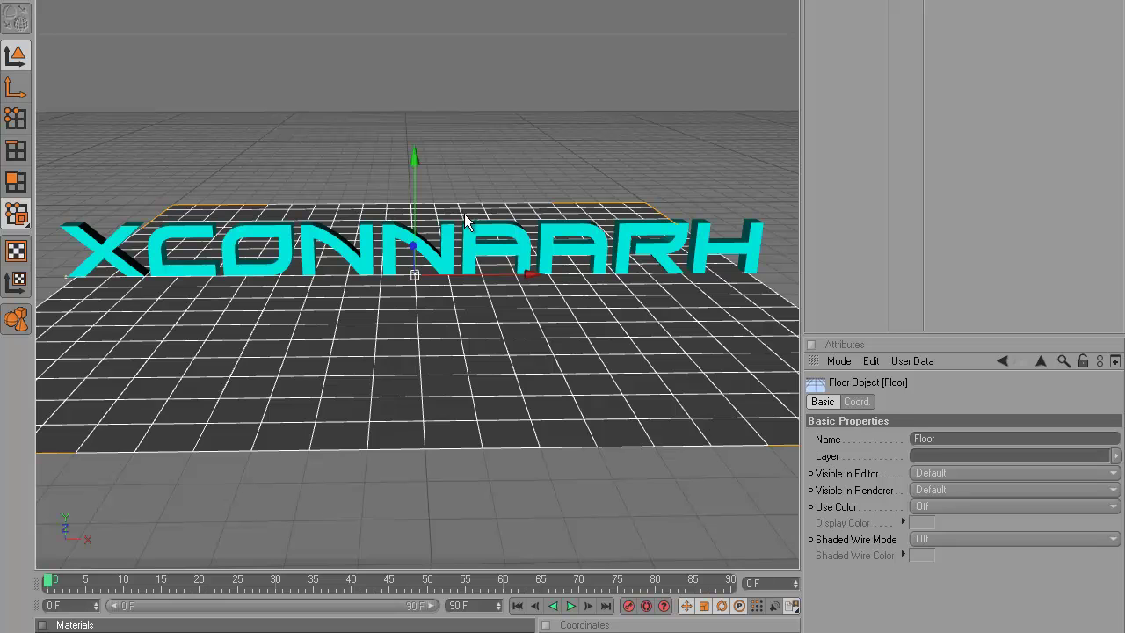
{"action": "left_click_drag", "start_coordinate": [132, 626], "coordinate": [229, 431]}
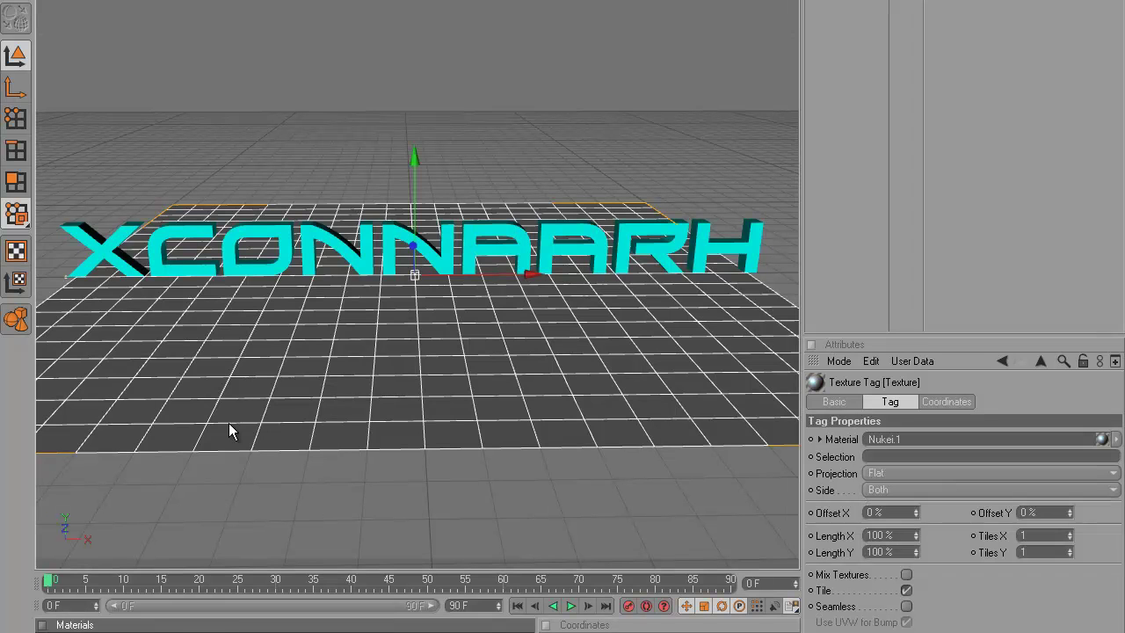
{"action": "left_click", "coordinate": [344, 2]}
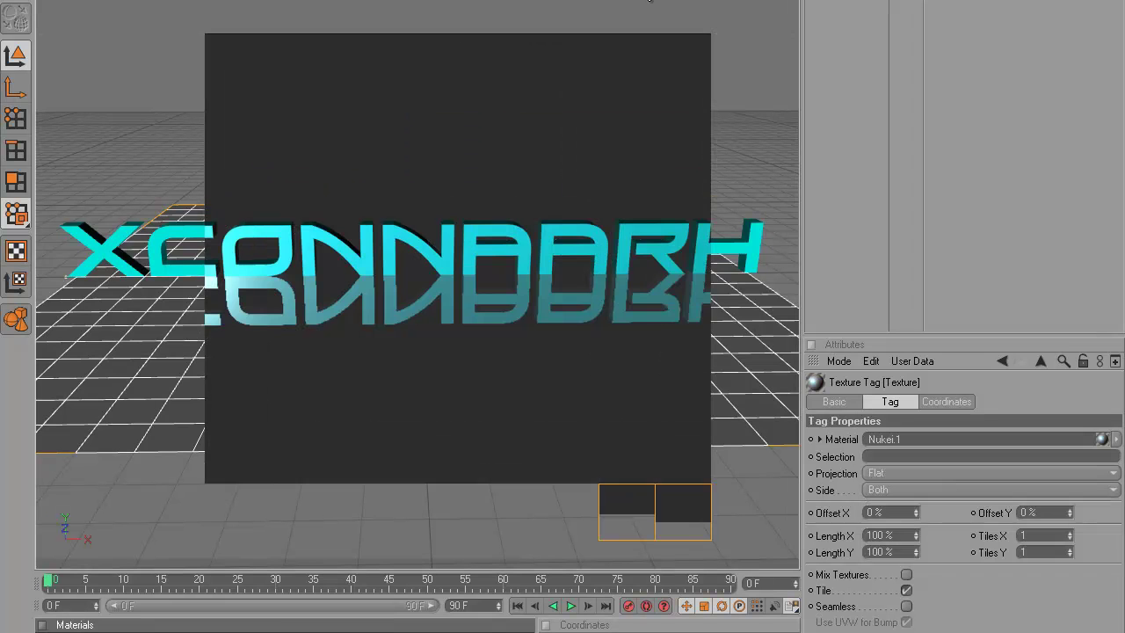
Add an omni light raised above the floor, set its shadow to Shadow Maps (Soft) and render a preview.
{"action": "left_click", "coordinate": [571, 2]}
{"action": "left_click_drag", "start_coordinate": [418, 238], "coordinate": [417, 194]}
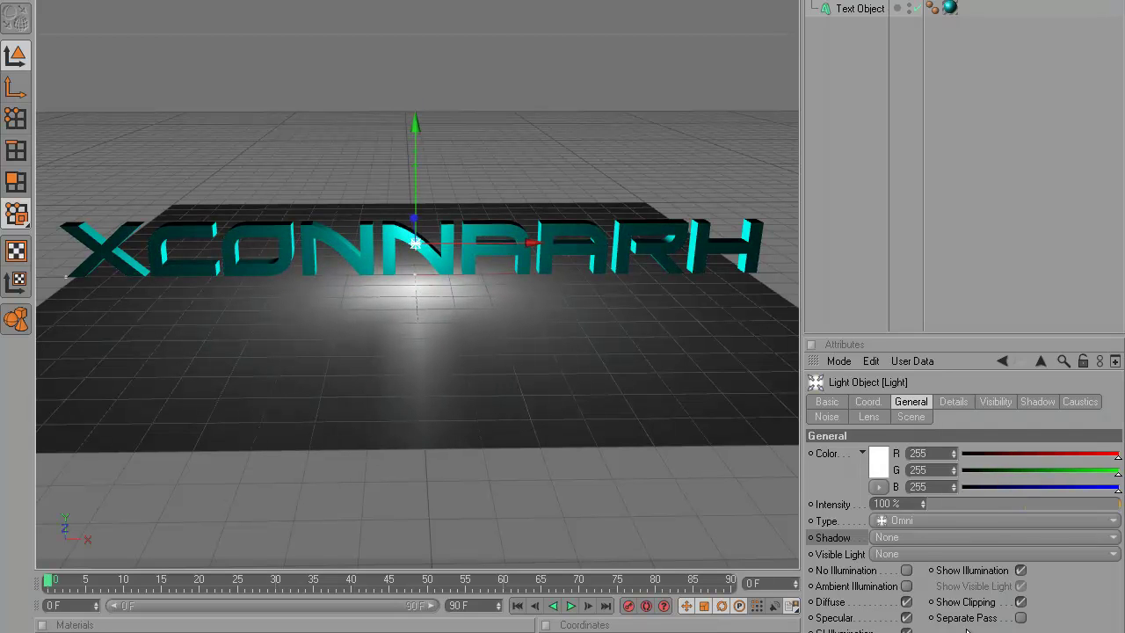
{"action": "left_click", "coordinate": [908, 537]}
{"action": "left_click", "coordinate": [898, 574]}
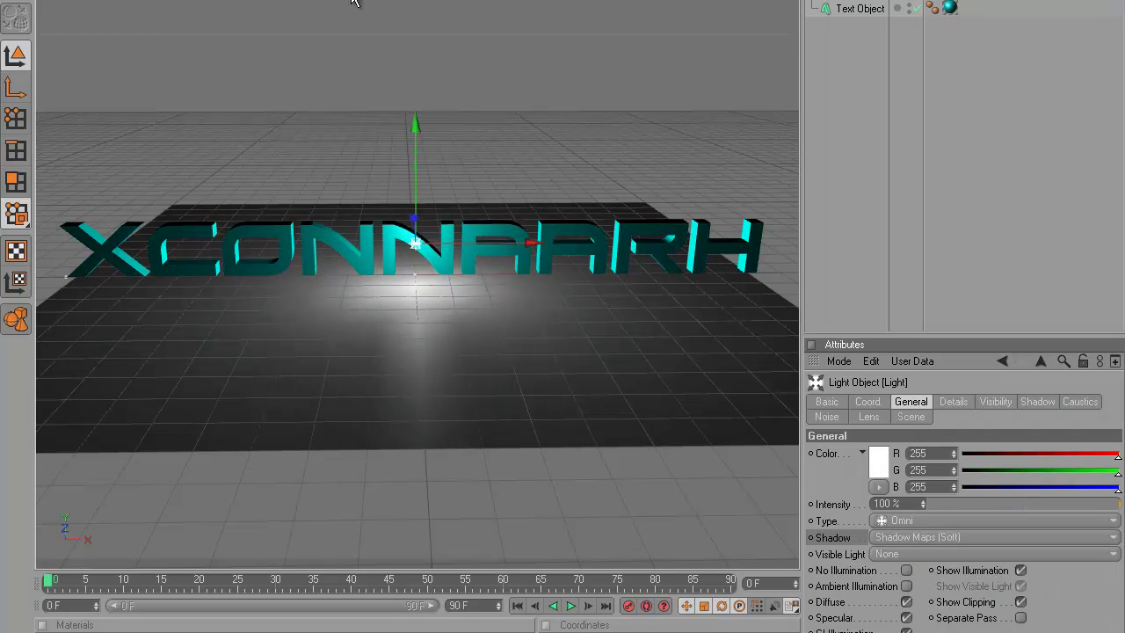
{"action": "key", "text": "ctrl+r"}
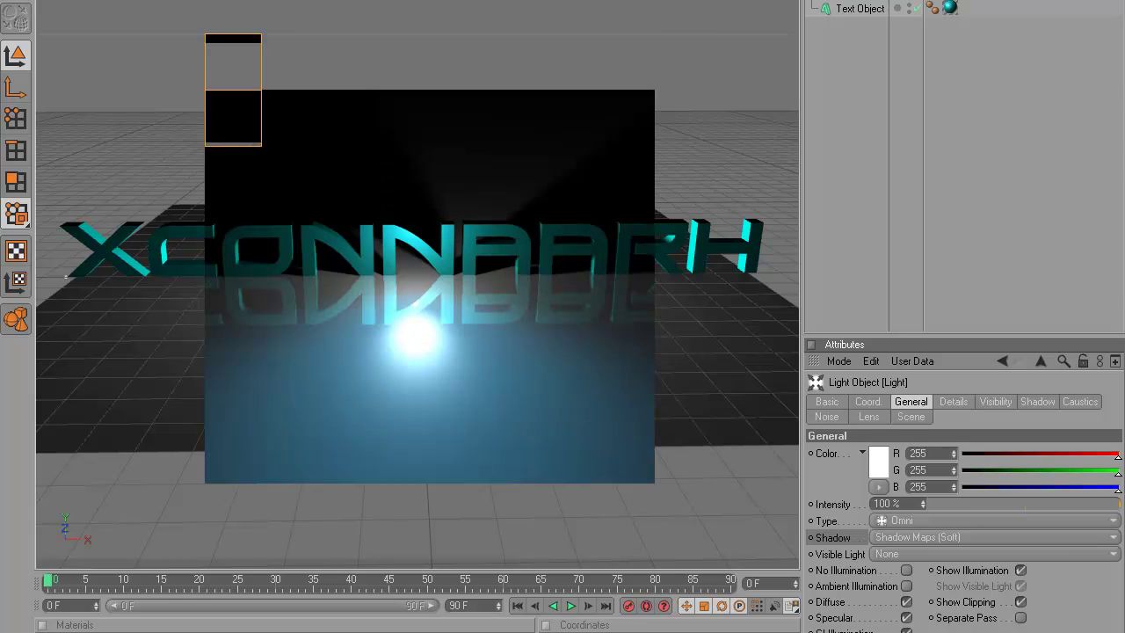
Set the text object's depth to 65 and render a preview of the scene.
{"action": "left_click", "coordinate": [860, 8]}
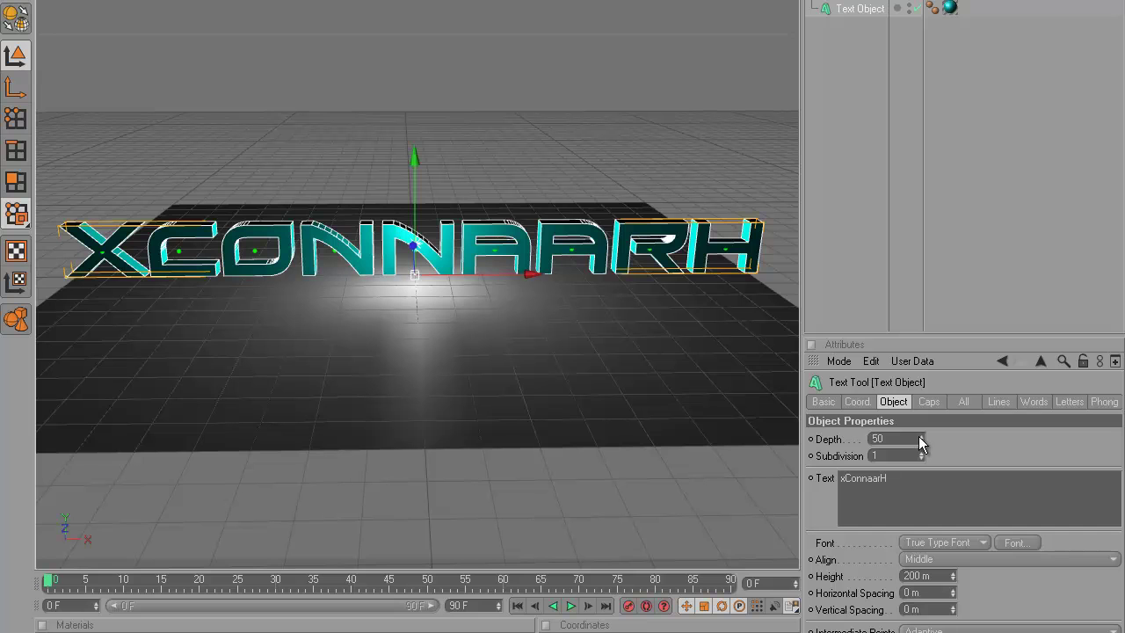
{"action": "left_click_drag", "start_coordinate": [921, 438], "coordinate": [920, 435]}
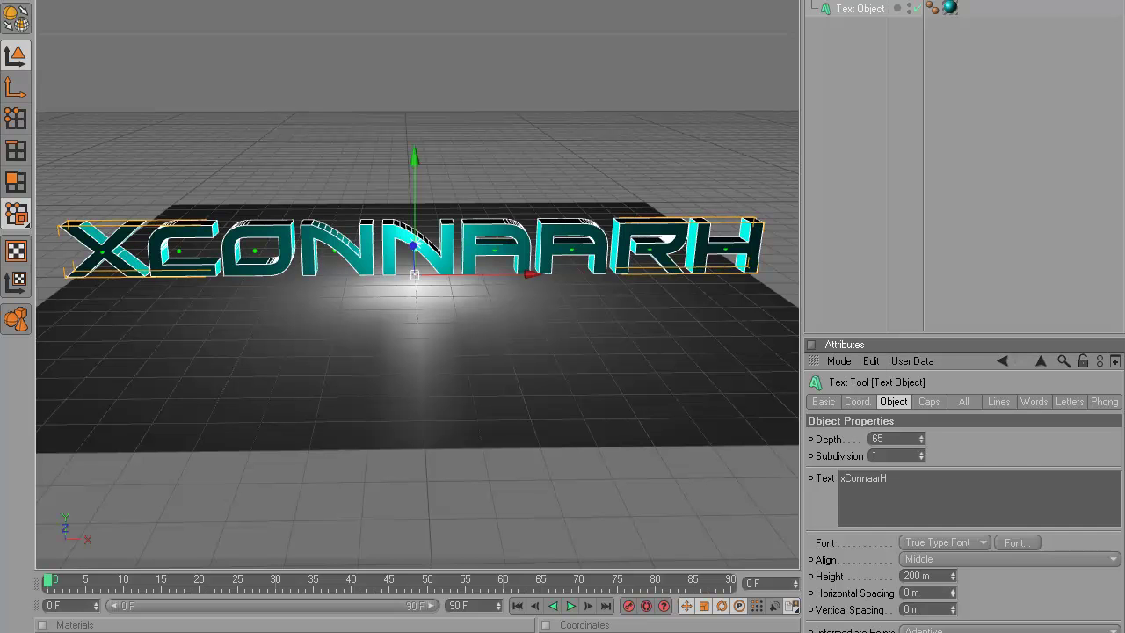
{"action": "left_click", "coordinate": [466, 2]}
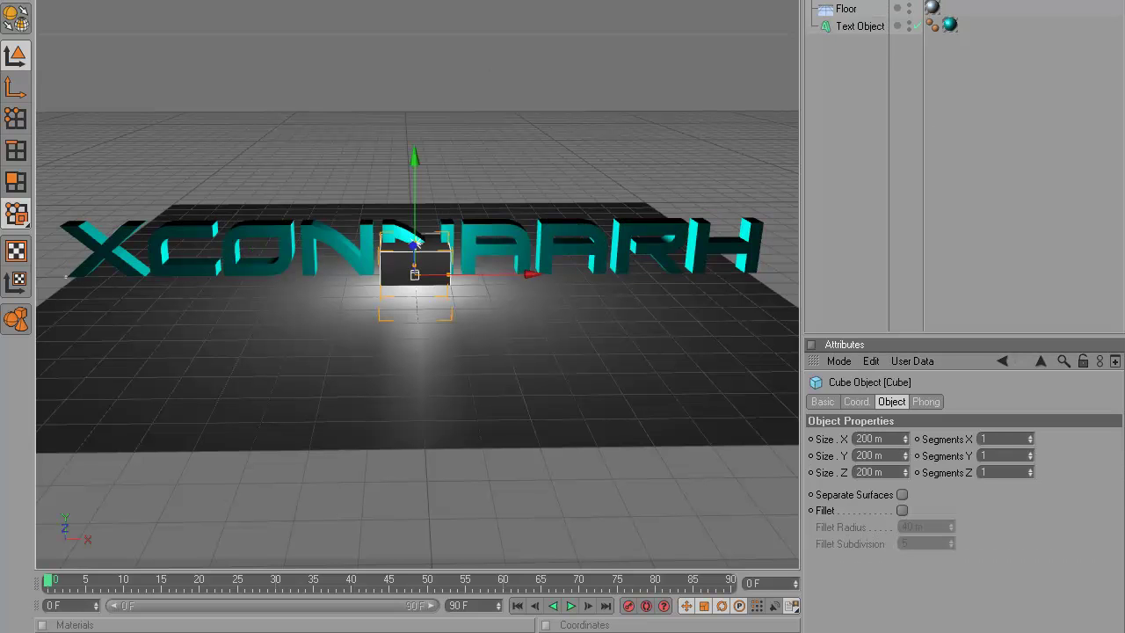
{"action": "key", "text": "Delete"}
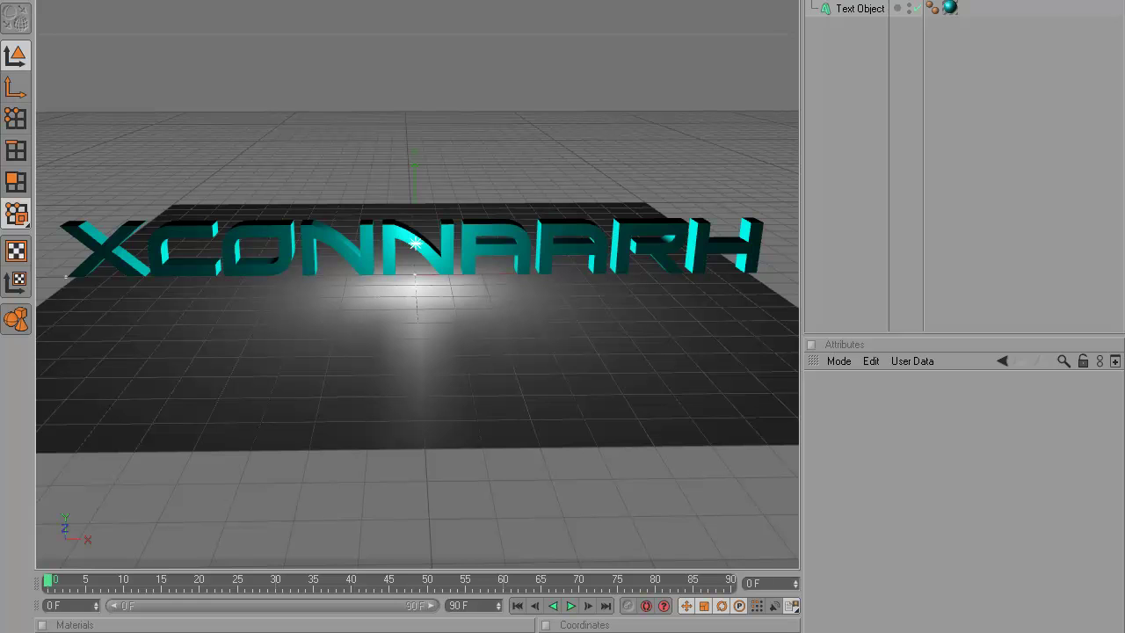
{"action": "key", "text": "ctrl+r"}
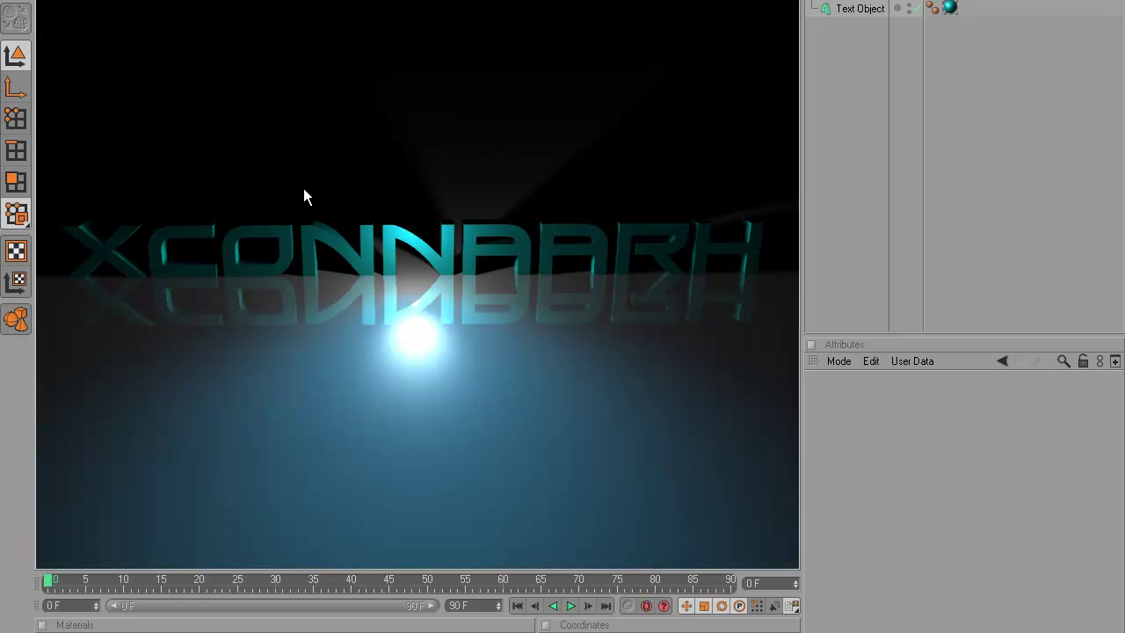
Move the text object up slightly so it floats just above the floor.
{"action": "left_click", "coordinate": [851, 10]}
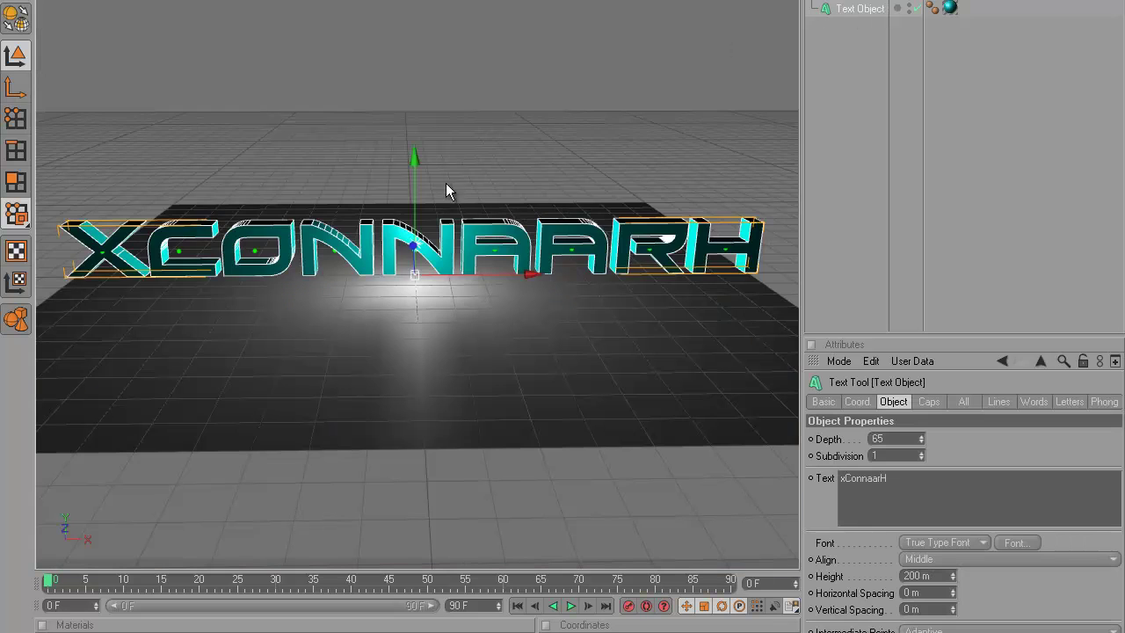
{"action": "left_click_drag", "start_coordinate": [418, 227], "coordinate": [563, 318]}
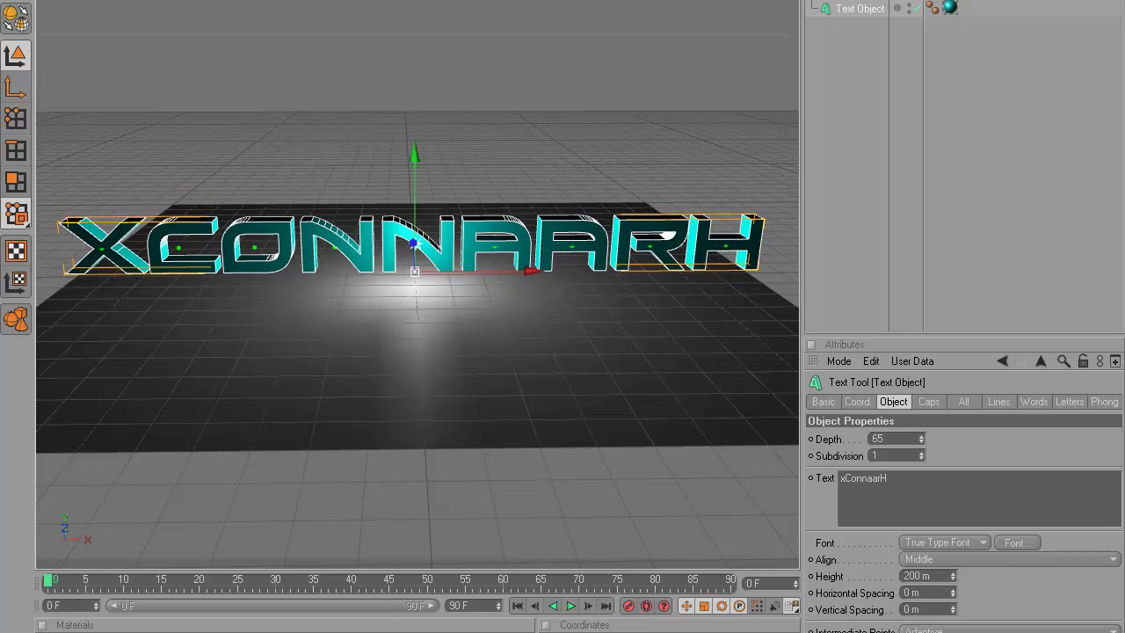
Set the render output to the HDV/HDTV 720 29.97 preset and render a preview of the scene.
{"action": "key", "text": "ctrl+b"}
{"action": "left_click", "coordinate": [164, 0]}
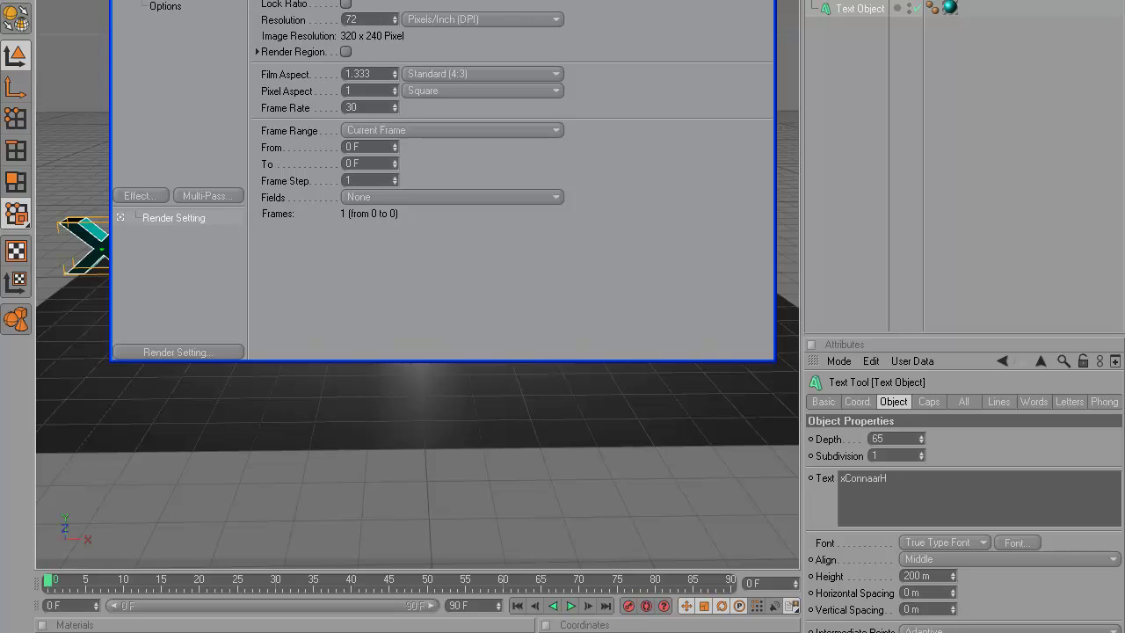
{"action": "left_click", "coordinate": [267, 0]}
{"action": "mouse_move", "coordinate": [298, 5]}
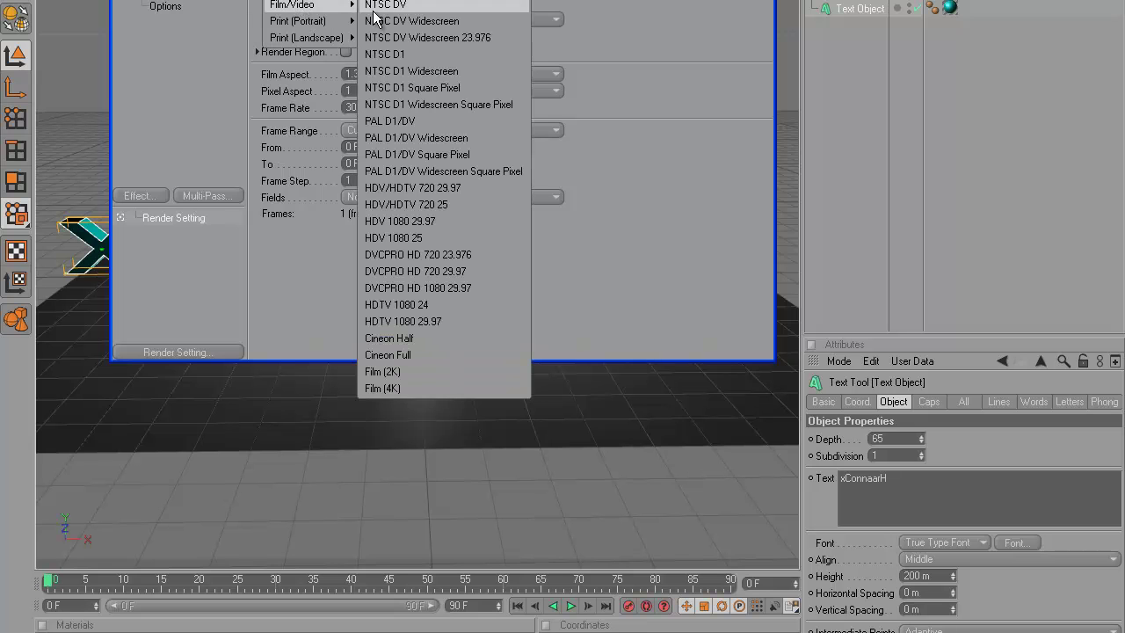
{"action": "left_click", "coordinate": [472, 190]}
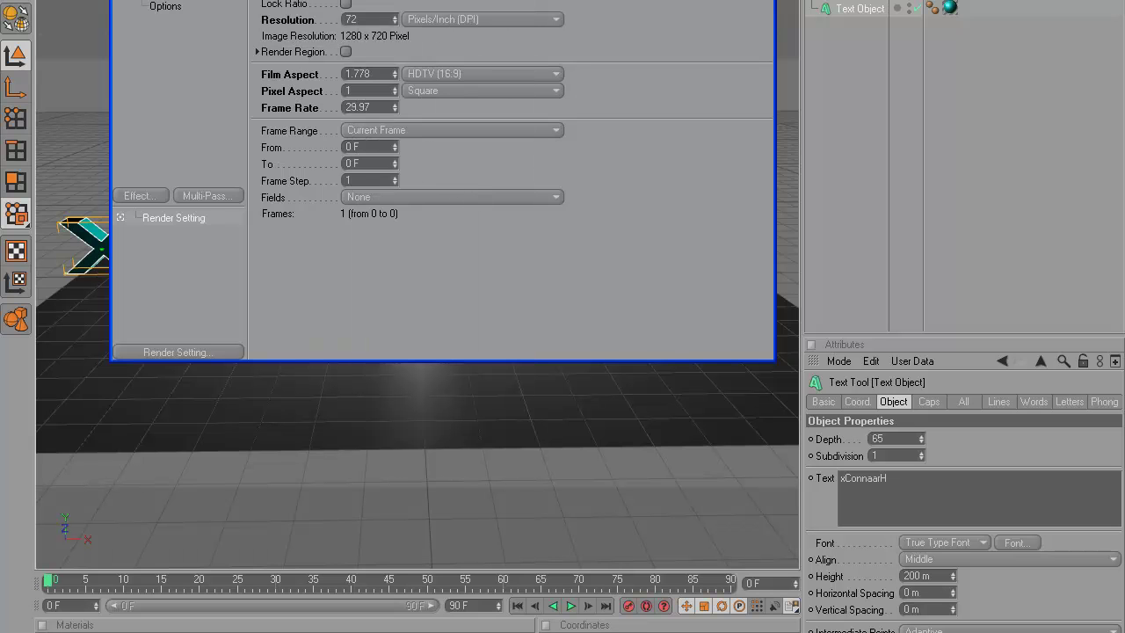
{"action": "left_click", "coordinate": [686, 2]}
{"action": "key", "text": "ctrl+r"}
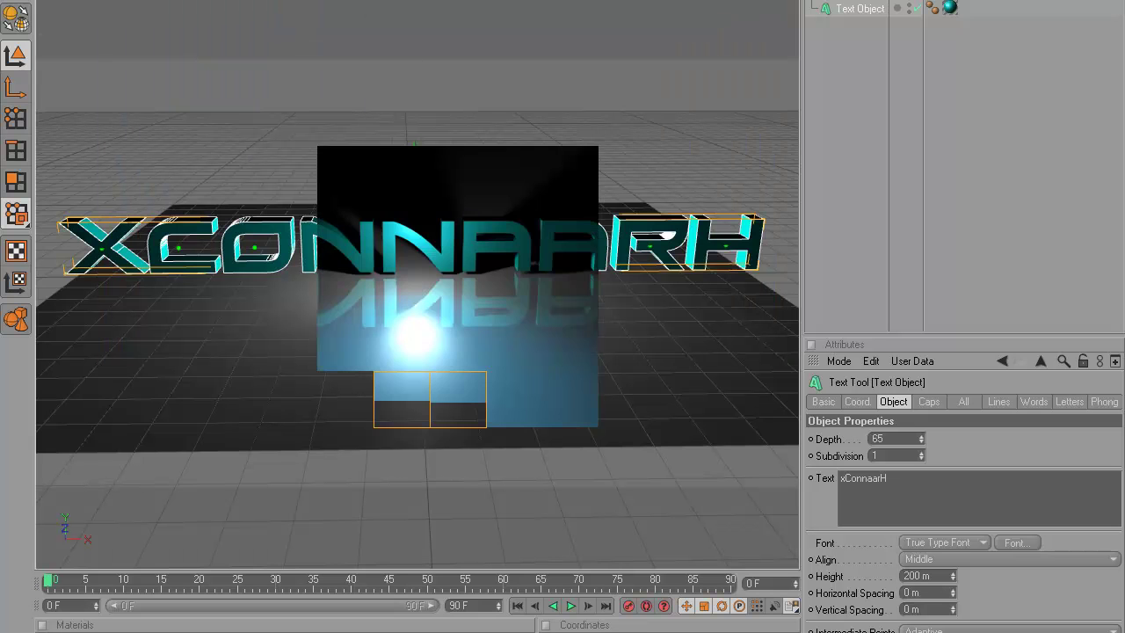
{"action": "left_click", "coordinate": [337, 60]}
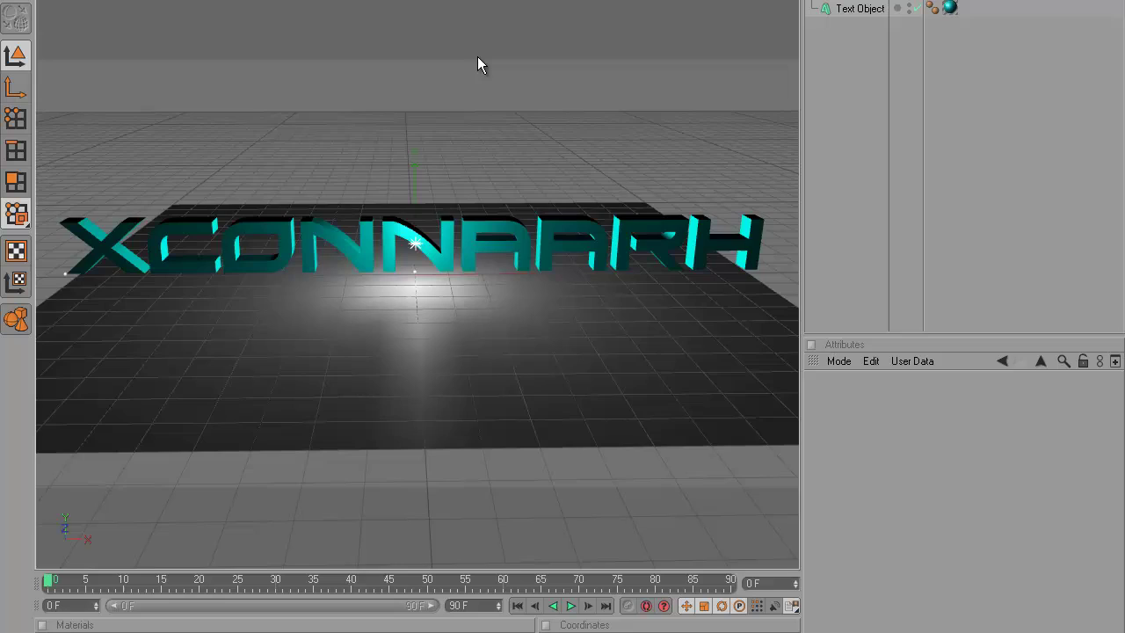
{"action": "scroll", "coordinate": [475, 65], "scroll_direction": "down", "scroll_amount": 2}
{"action": "scroll", "coordinate": [475, 65], "scroll_direction": "up", "scroll_amount": 1}
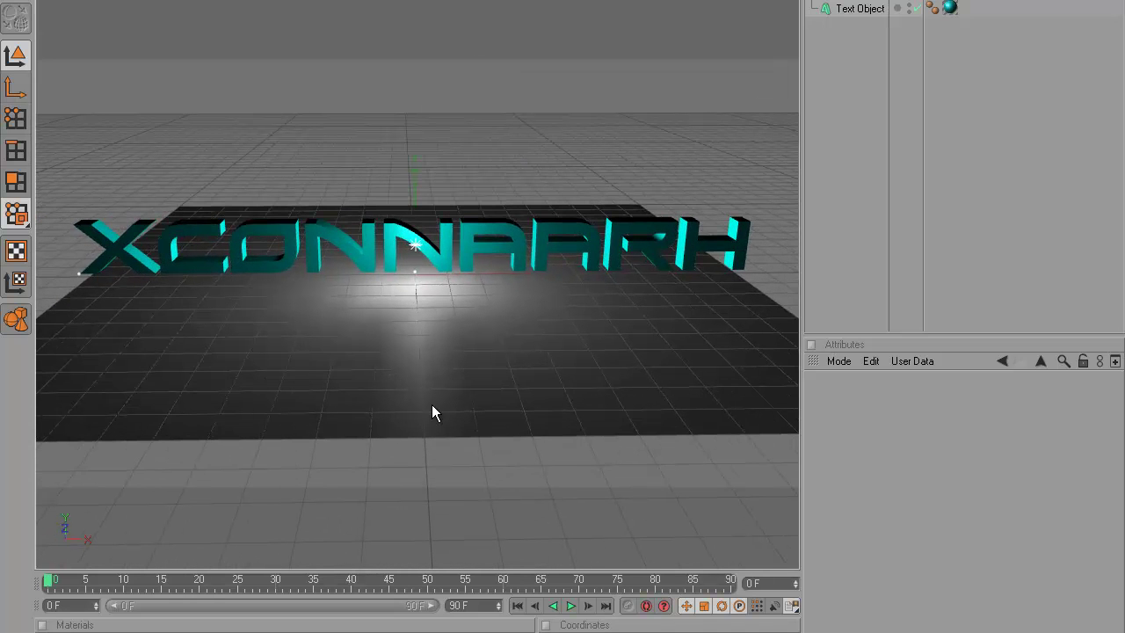
{"action": "scroll", "coordinate": [442, 378], "scroll_direction": "down", "scroll_amount": 2}
{"action": "scroll", "coordinate": [442, 378], "scroll_direction": "up", "scroll_amount": 3}
{"action": "scroll", "coordinate": [442, 378], "scroll_direction": "down", "scroll_amount": 2}
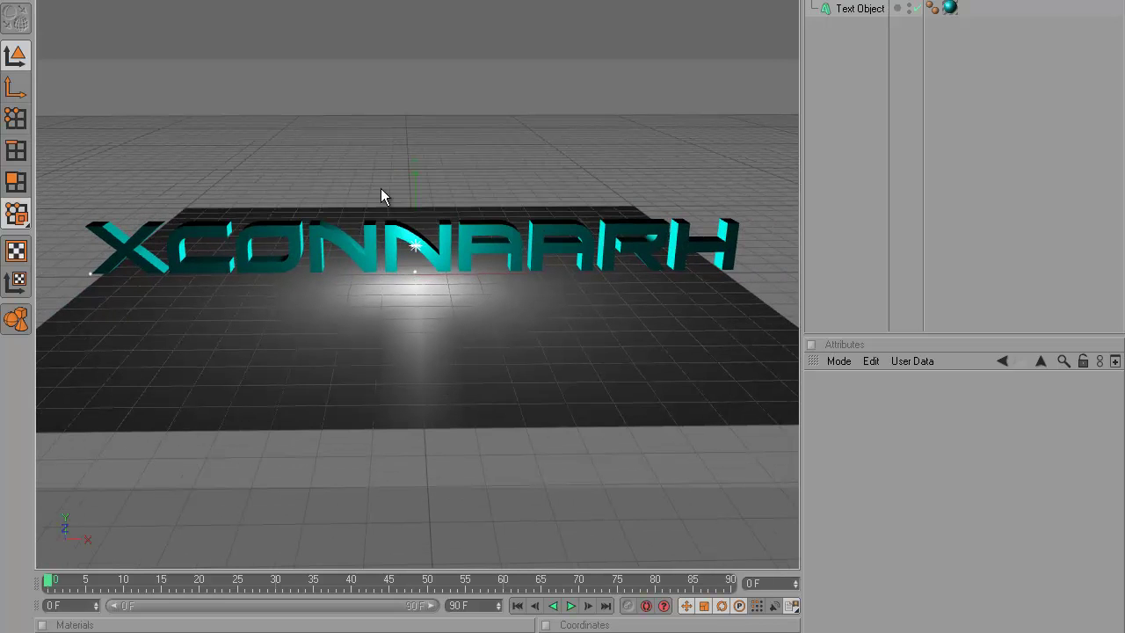
{"action": "left_click", "coordinate": [225, 231]}
{"action": "left_click", "coordinate": [208, 165]}
{"action": "scroll", "coordinate": [504, 98], "scroll_direction": "up", "scroll_amount": 2}
{"action": "scroll", "coordinate": [504, 97], "scroll_direction": "up", "scroll_amount": 1}
{"action": "scroll", "coordinate": [504, 98], "scroll_direction": "down", "scroll_amount": 1}
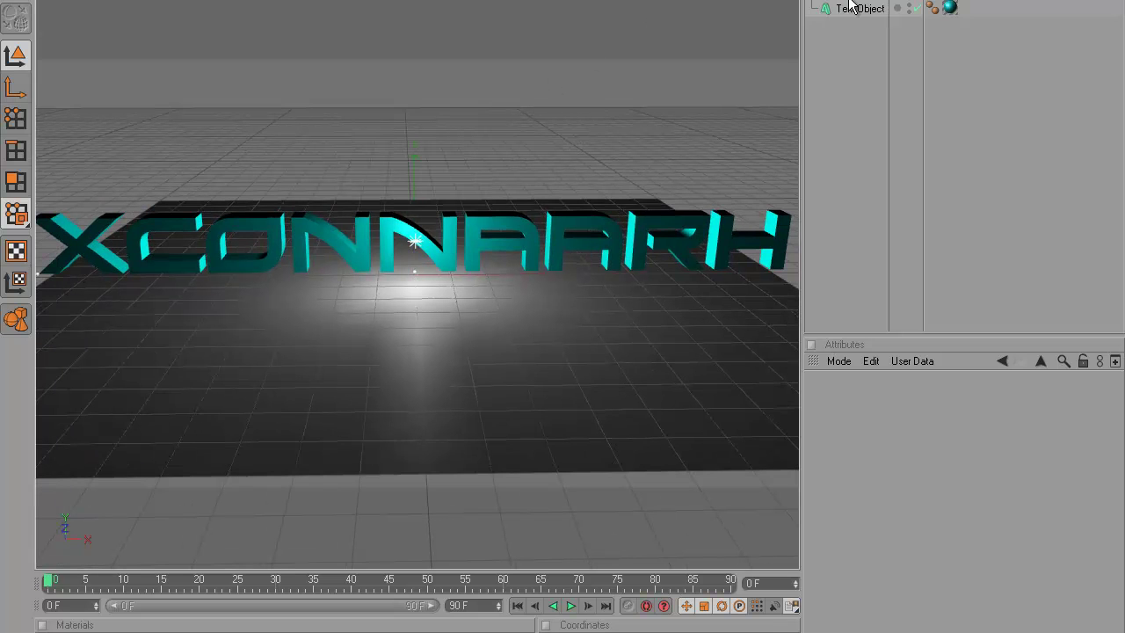
Set the text object's height to 160 m and raise it high above the floor, out of view.
{"action": "left_click", "coordinate": [857, 9]}
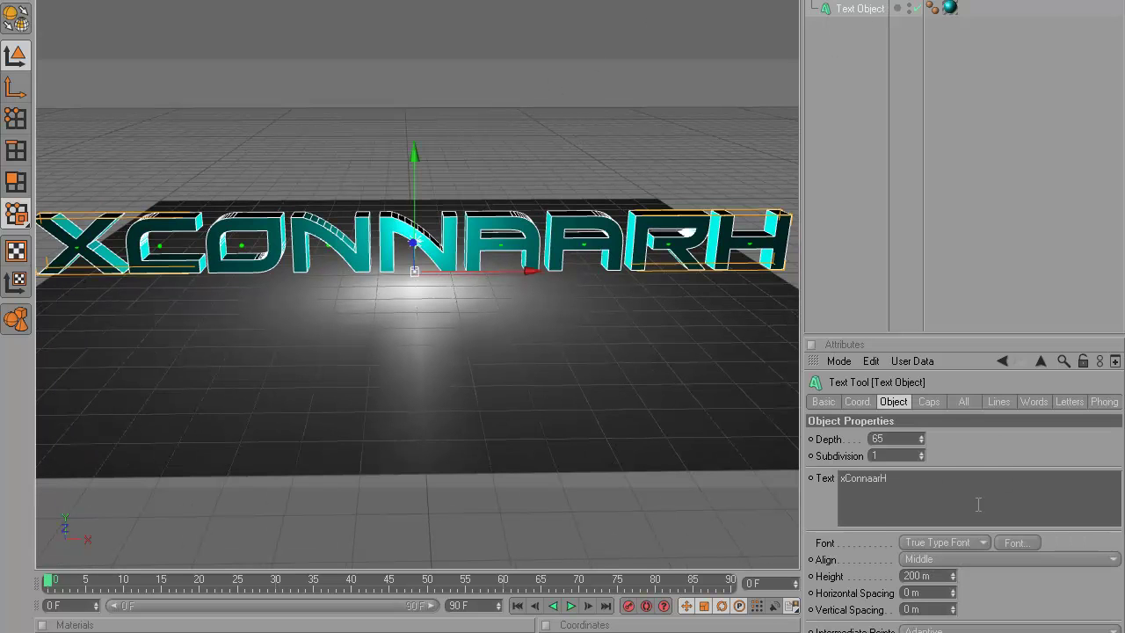
{"action": "mouse_move", "coordinate": [953, 574]}
{"action": "left_mouse_down"}
{"action": "mouse_move", "coordinate": [956, 564]}
{"action": "mouse_move", "coordinate": [953, 574]}
{"action": "left_mouse_up"}
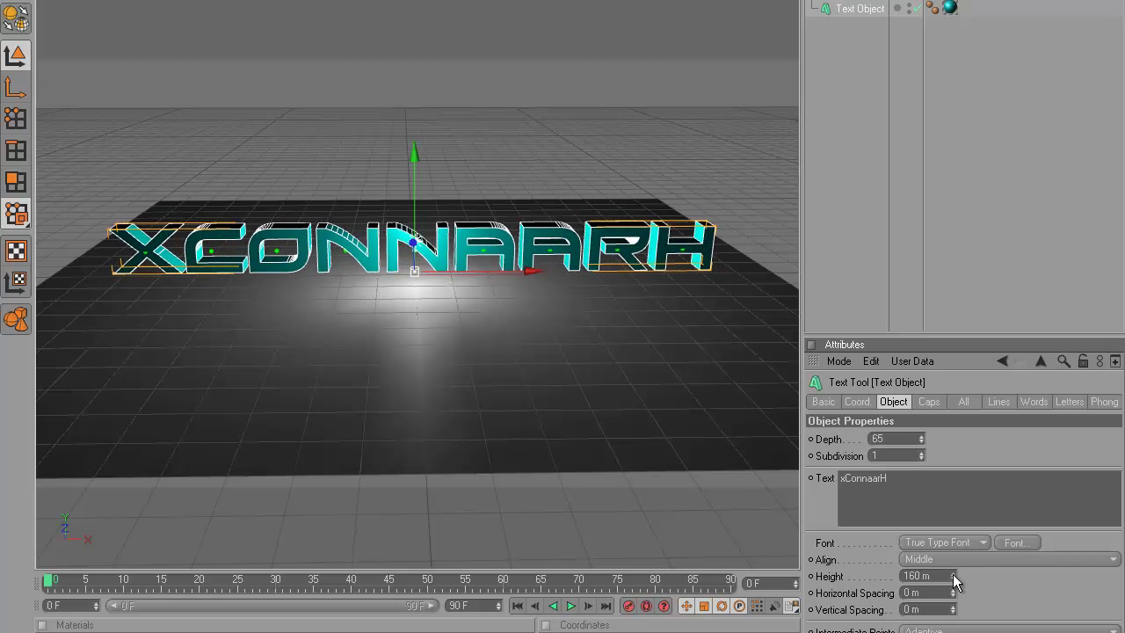
{"action": "scroll", "coordinate": [672, 435], "scroll_direction": "up", "scroll_amount": 2}
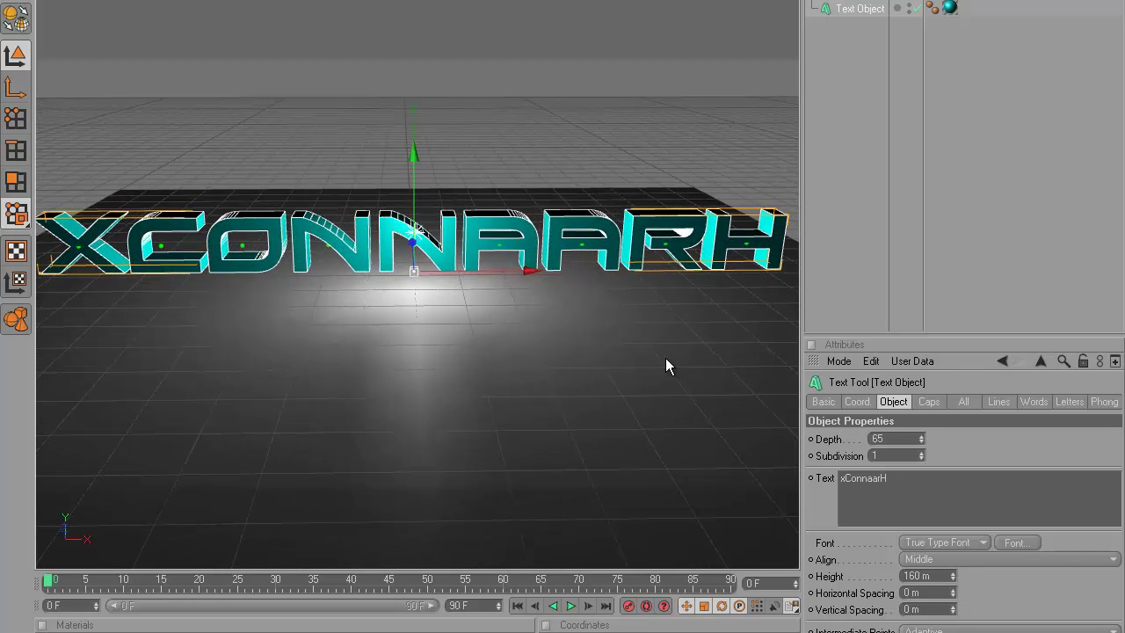
{"action": "left_click_drag", "start_coordinate": [419, 174], "coordinate": [562, 316]}
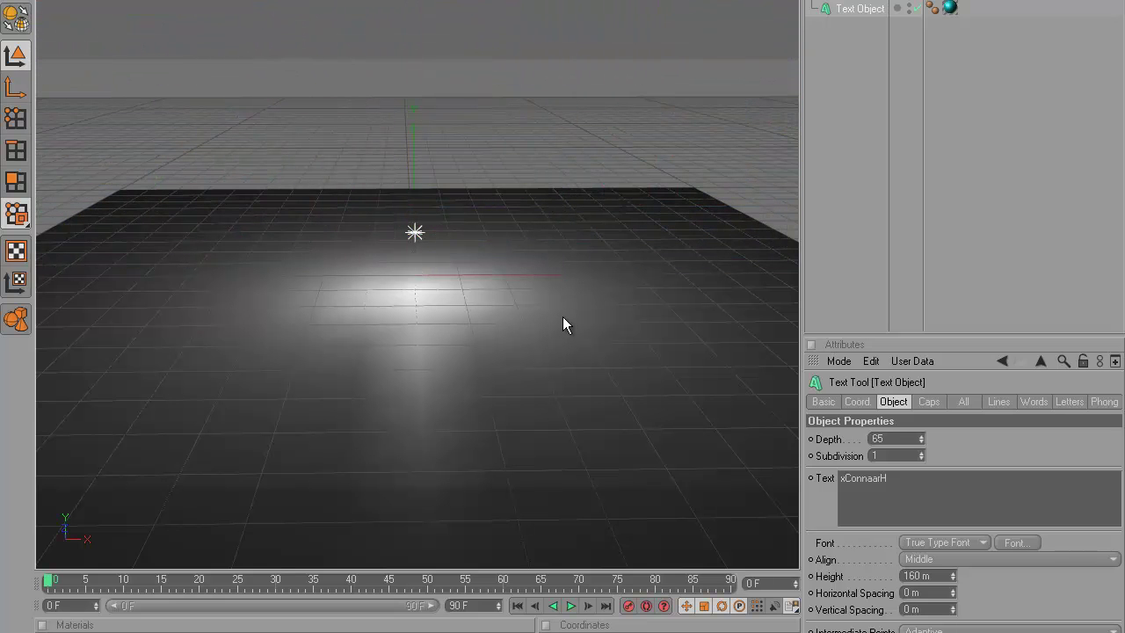
Add a MoGraph Rigid Body tag to the text object.
{"action": "right_click", "coordinate": [863, 8]}
{"action": "key", "text": "Escape"}
{"action": "right_click", "coordinate": [955, 8]}
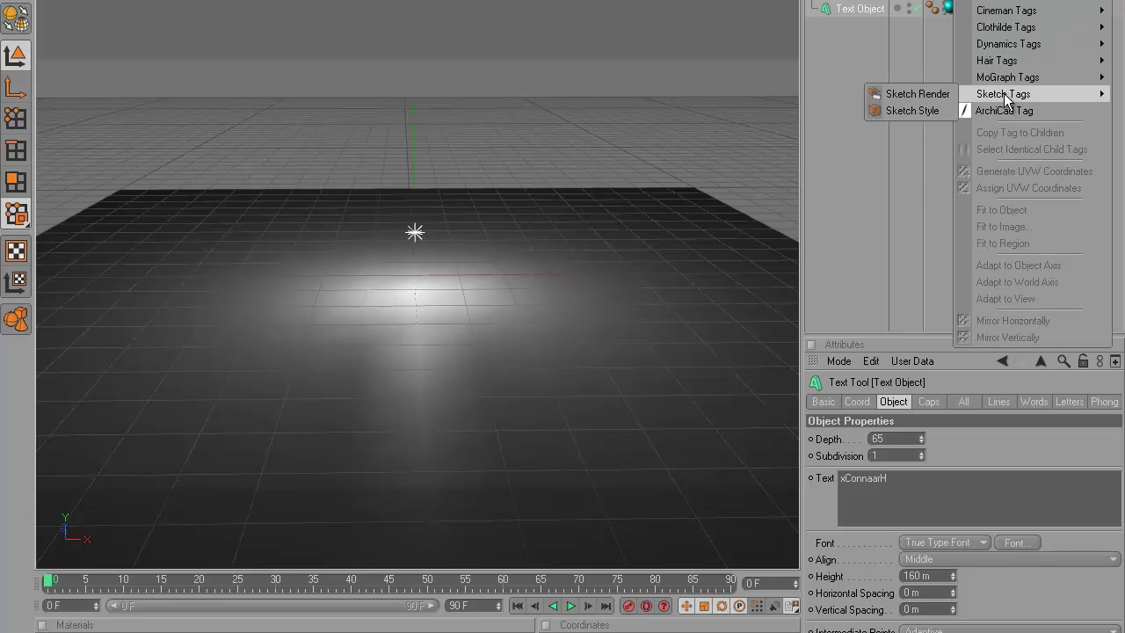
{"action": "mouse_move", "coordinate": [995, 75]}
{"action": "left_click", "coordinate": [913, 109]}
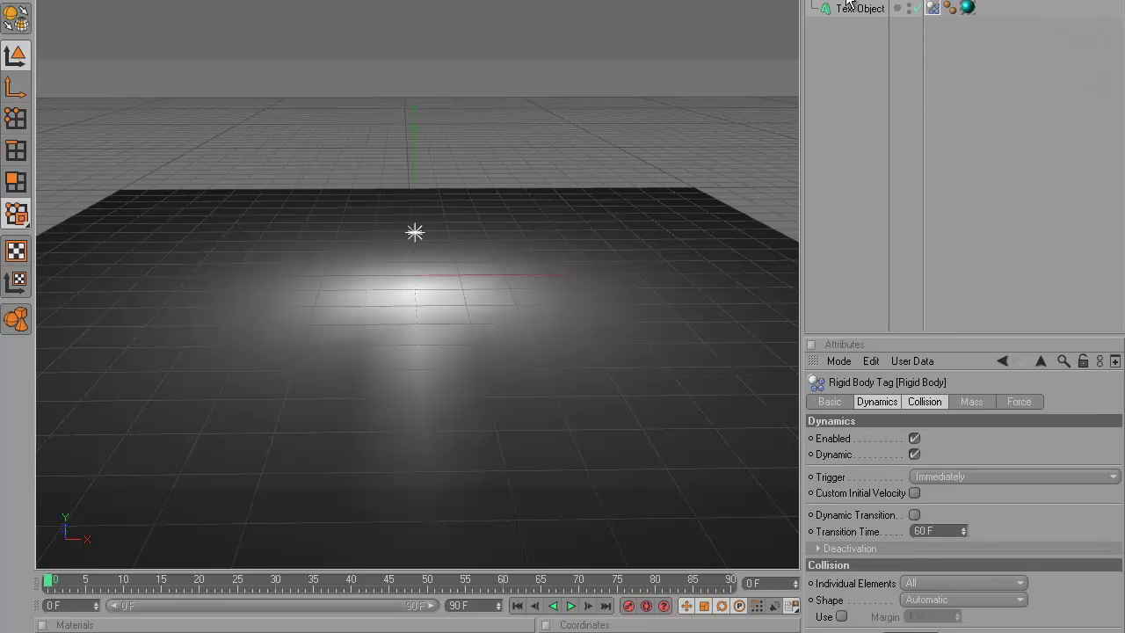
Add a MoGraph Rigid Body tag to the floor object.
{"action": "left_click", "coordinate": [849, 3]}
{"action": "right_click", "coordinate": [879, 4]}
{"action": "mouse_move", "coordinate": [995, 75]}
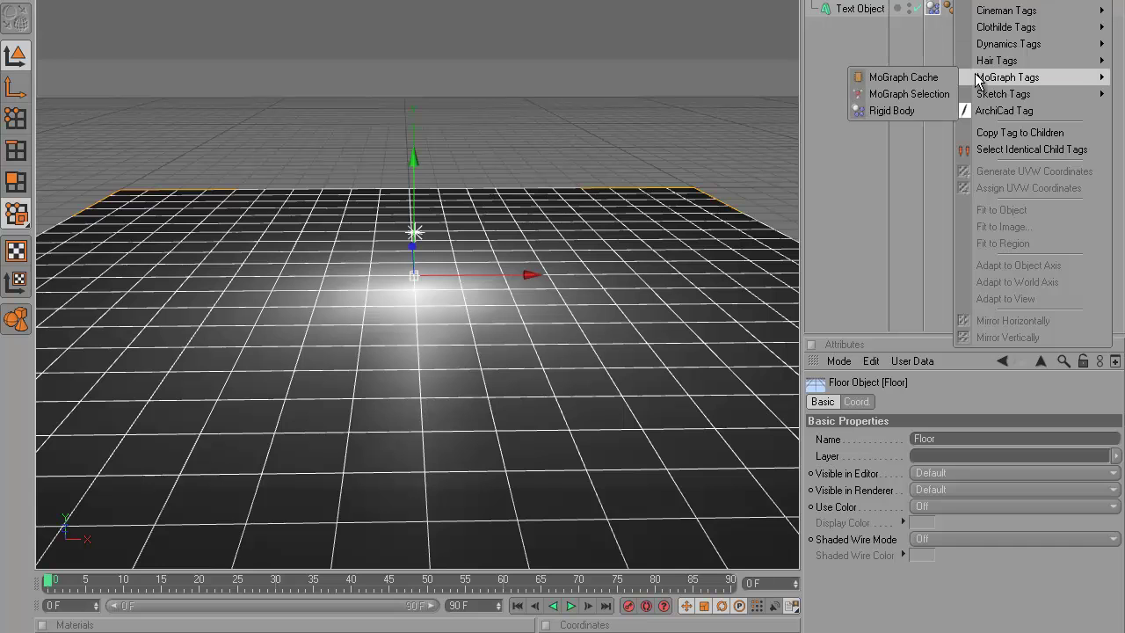
{"action": "left_click", "coordinate": [870, 109]}
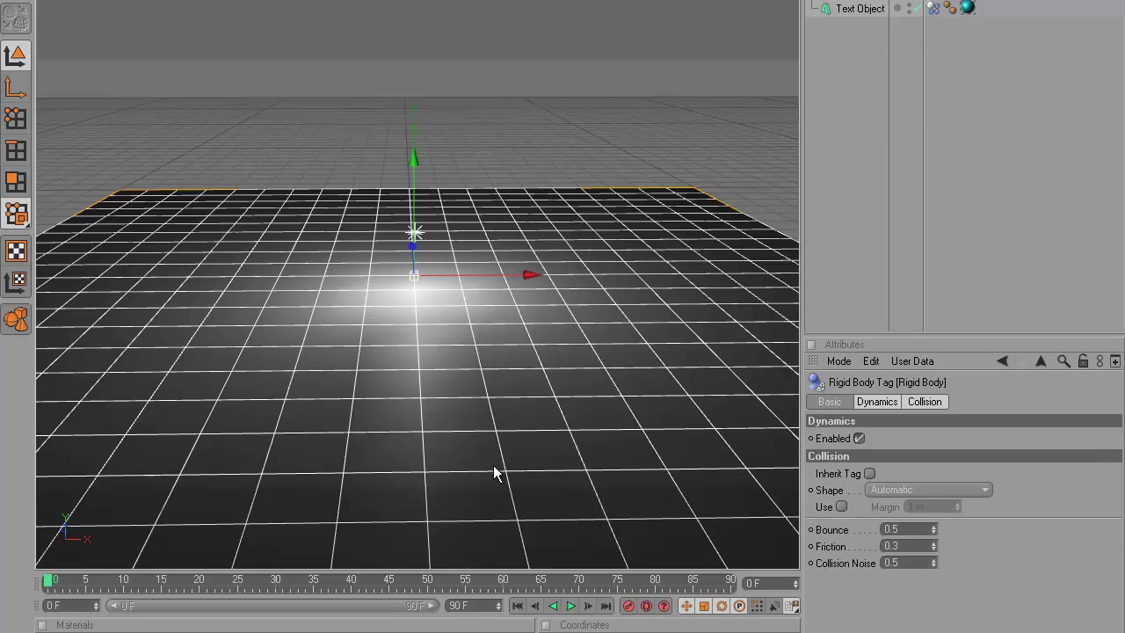
Review the Individual Elements collision options of the text's Rigid Body tag and play the drop simulation.
{"action": "left_click", "coordinate": [863, 10]}
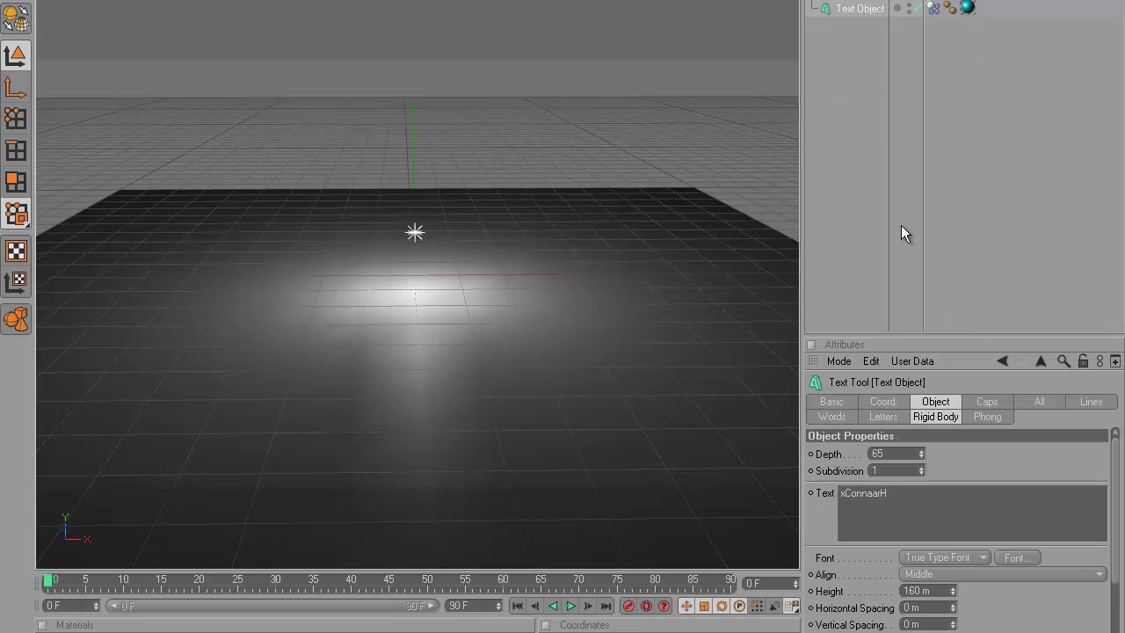
{"action": "left_click", "coordinate": [985, 401]}
{"action": "left_click", "coordinate": [930, 403]}
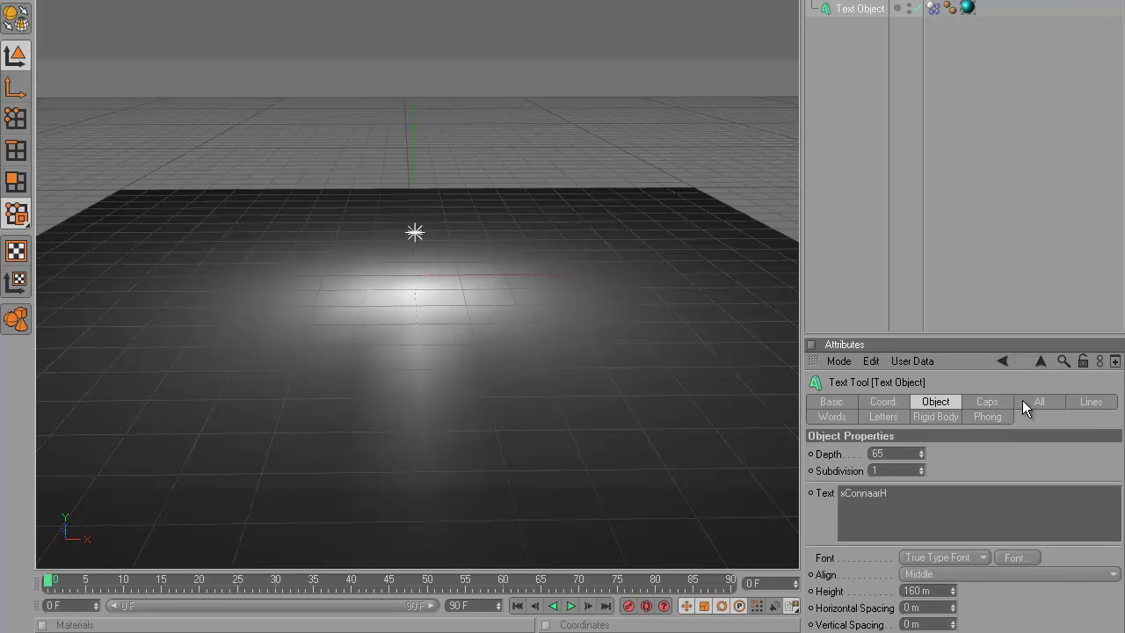
{"action": "left_click", "coordinate": [933, 8]}
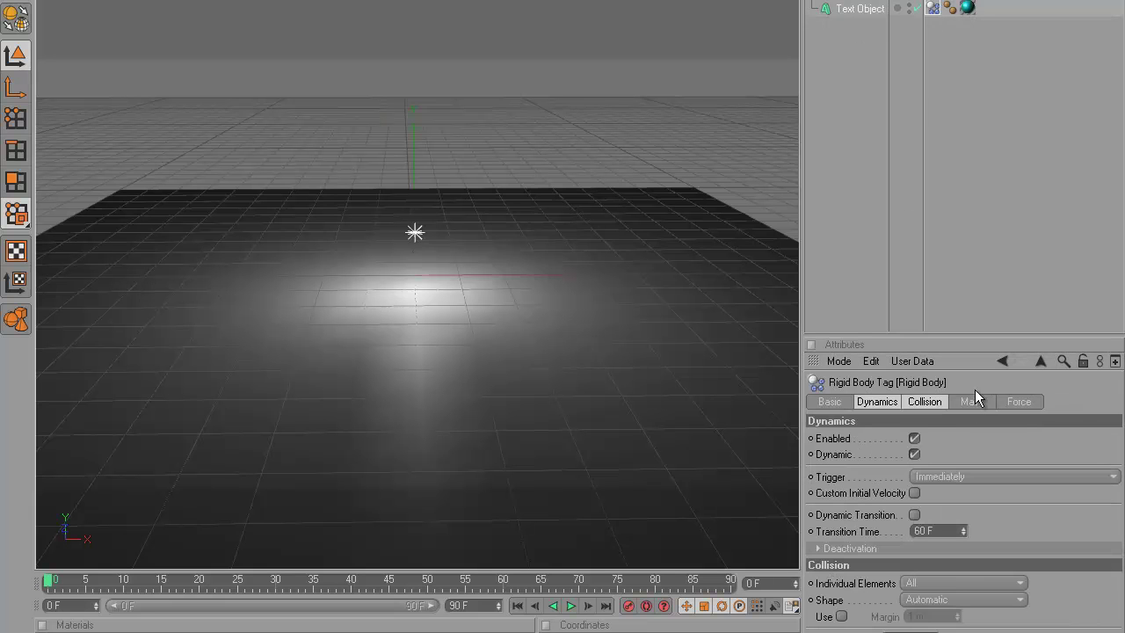
{"action": "left_click", "coordinate": [925, 401]}
{"action": "left_click", "coordinate": [924, 439]}
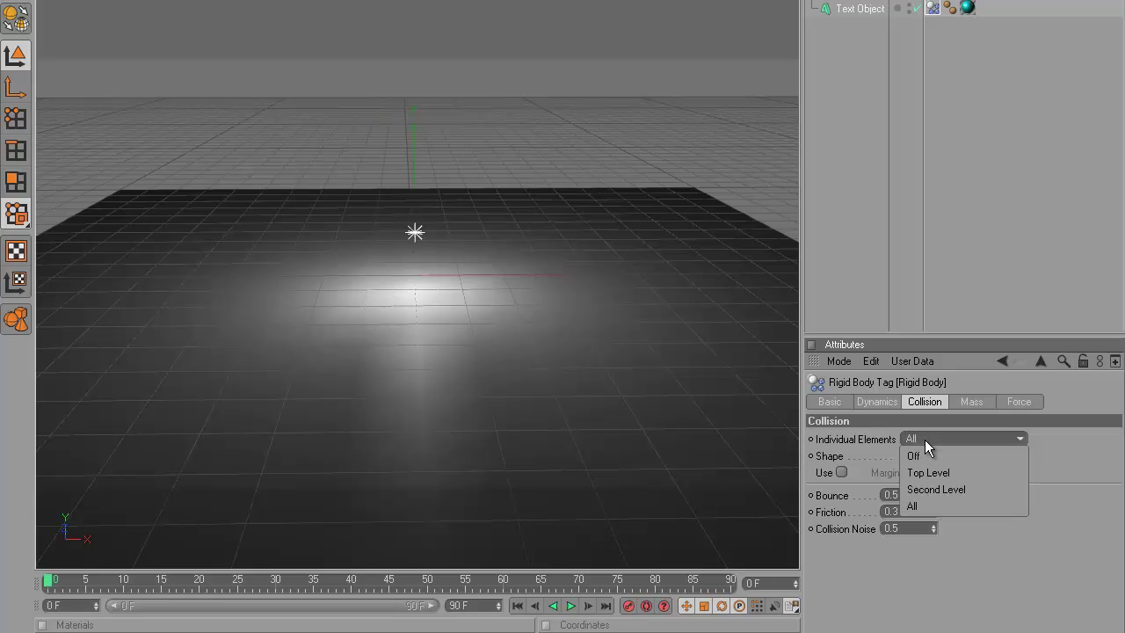
{"action": "left_click", "coordinate": [924, 439]}
{"action": "left_click", "coordinate": [571, 607]}
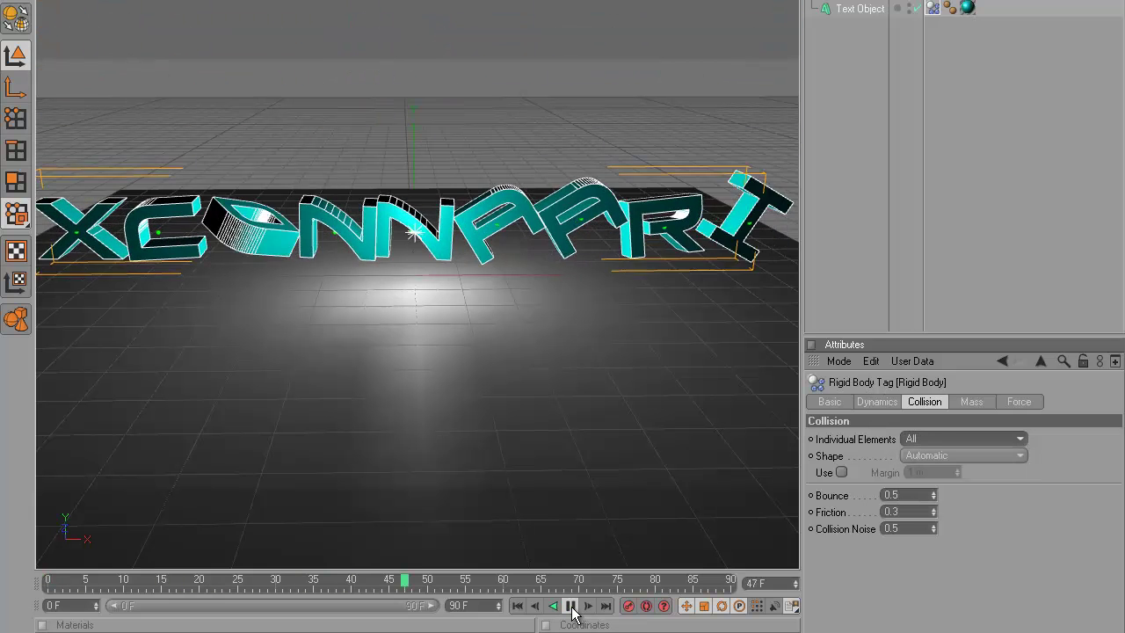
{"action": "left_click", "coordinate": [571, 606]}
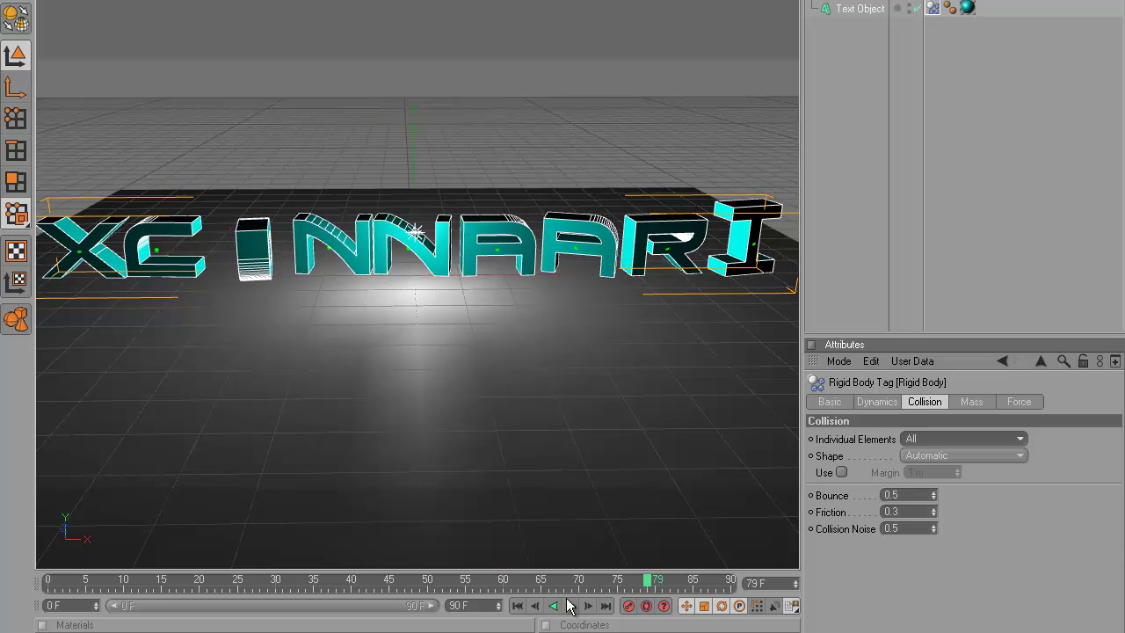
Set the text object's depth to 46 and replay the drop simulation from the start.
{"action": "left_click", "coordinate": [855, 9]}
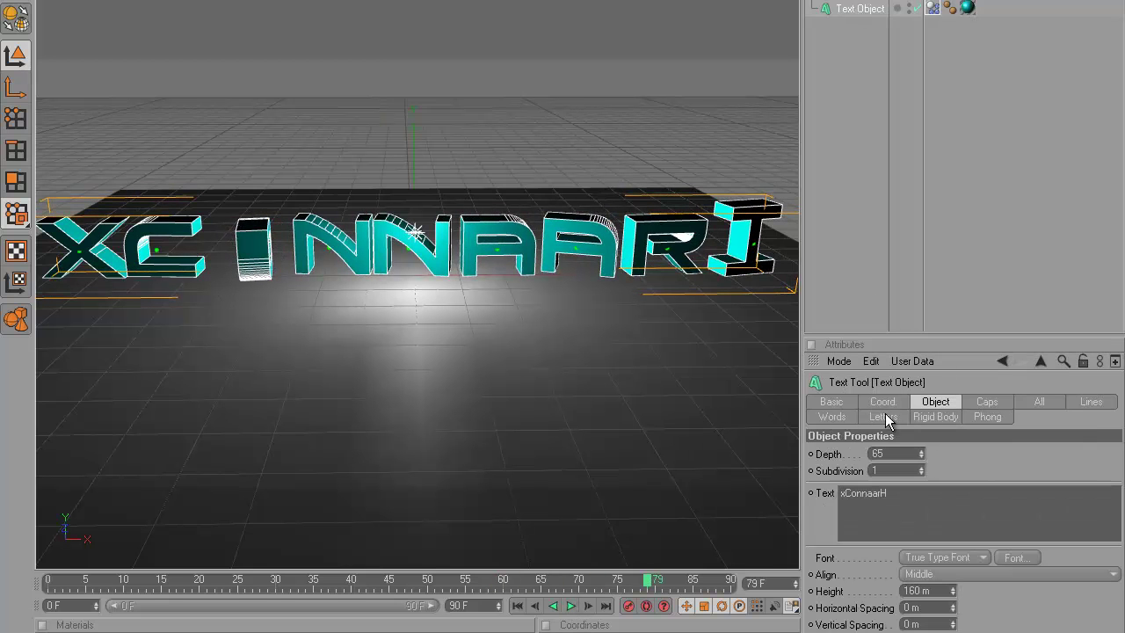
{"action": "left_click_drag", "start_coordinate": [922, 453], "coordinate": [921, 453]}
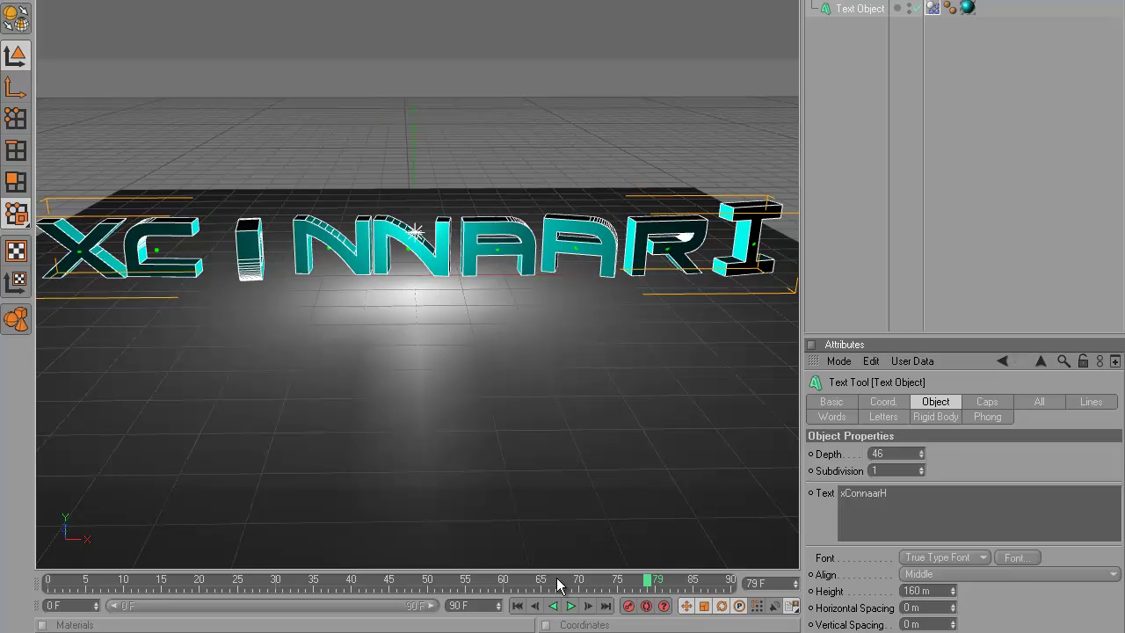
{"action": "left_click_drag", "start_coordinate": [648, 581], "coordinate": [2, 549]}
{"action": "left_click", "coordinate": [570, 606]}
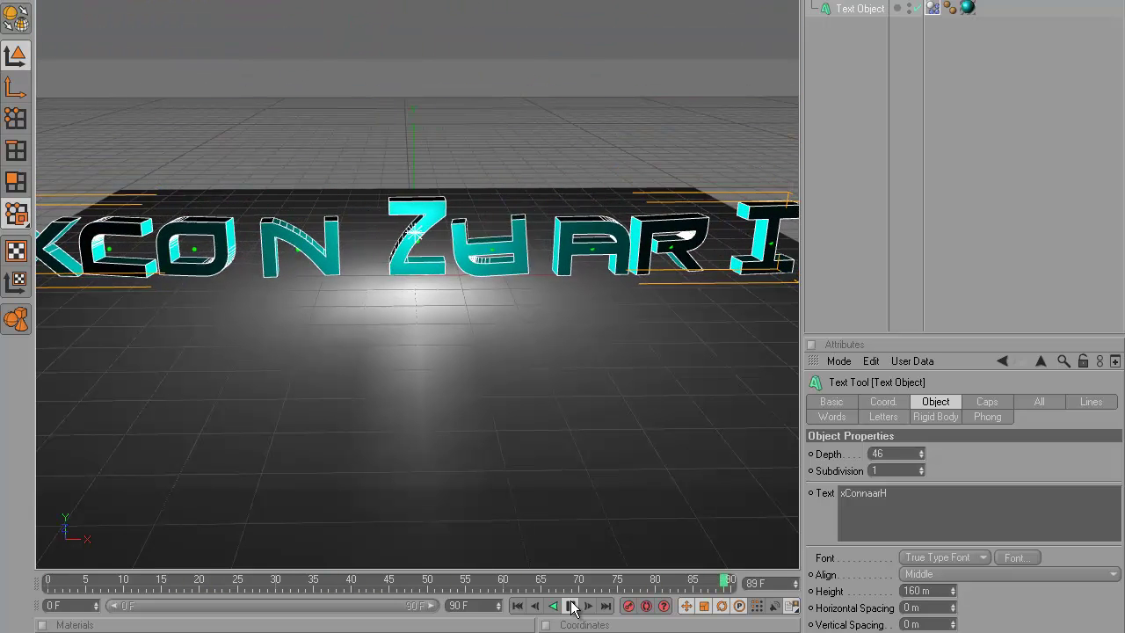
Rewind the animation, set the text object's depth to 20 and replay the drop simulation.
{"action": "left_click", "coordinate": [50, 587]}
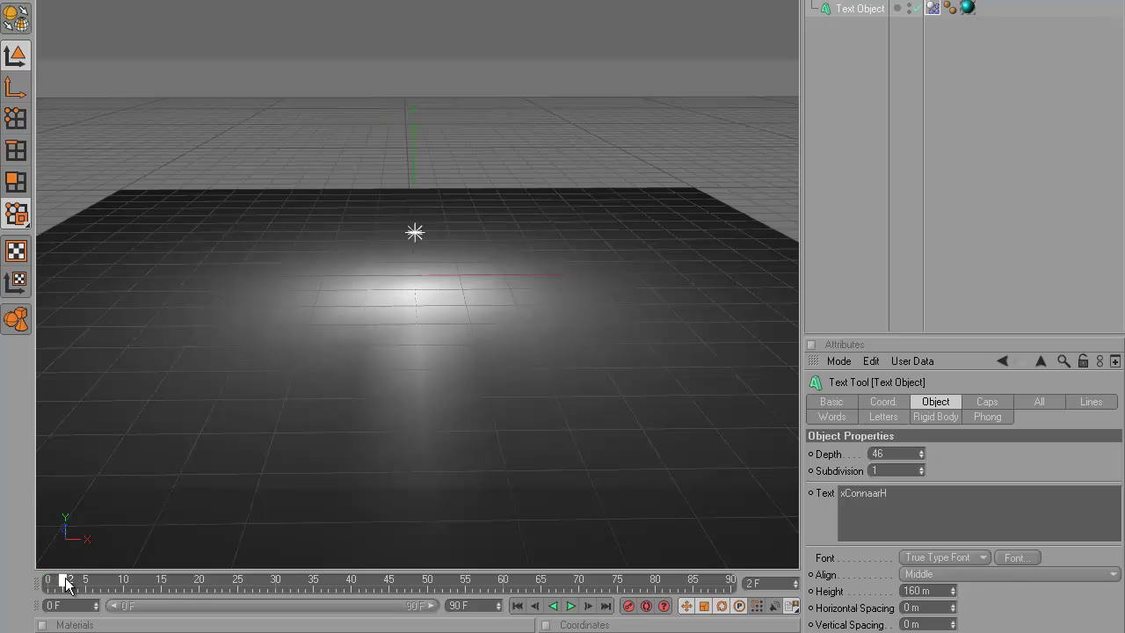
{"action": "double_click", "coordinate": [886, 454]}
{"action": "type", "text": "20"}
{"action": "left_click", "coordinate": [570, 606]}
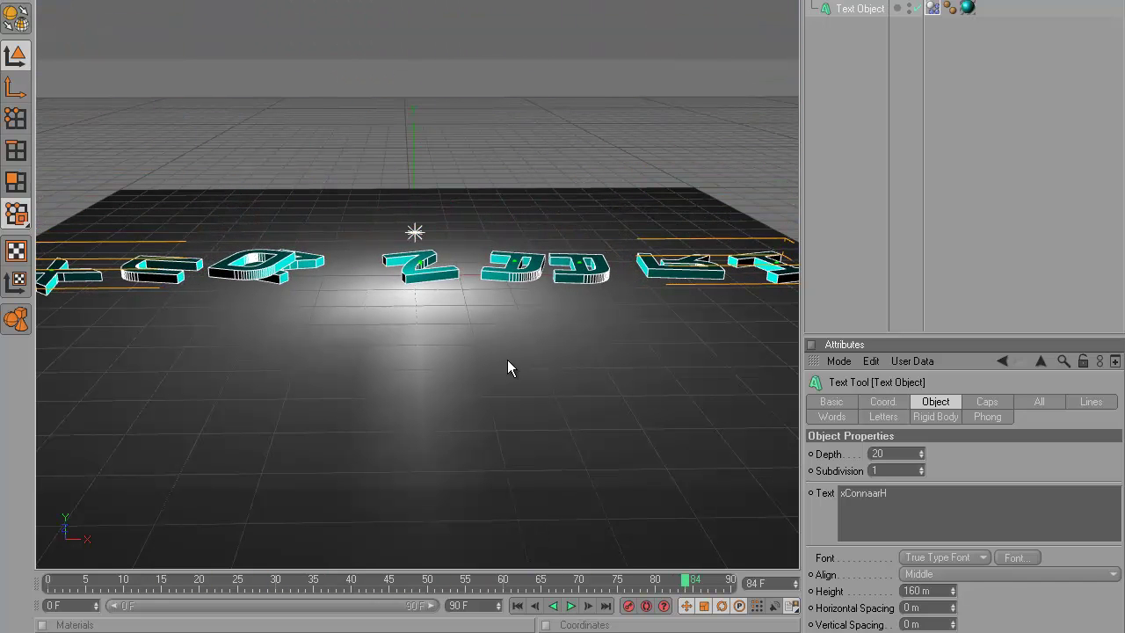
Rewind the simulation and scrub forward to frame 45, while the letters tumble in mid-air.
{"action": "left_click_drag", "start_coordinate": [687, 571], "coordinate": [22, 551]}
{"action": "left_click_drag", "start_coordinate": [124, 556], "coordinate": [406, 565]}
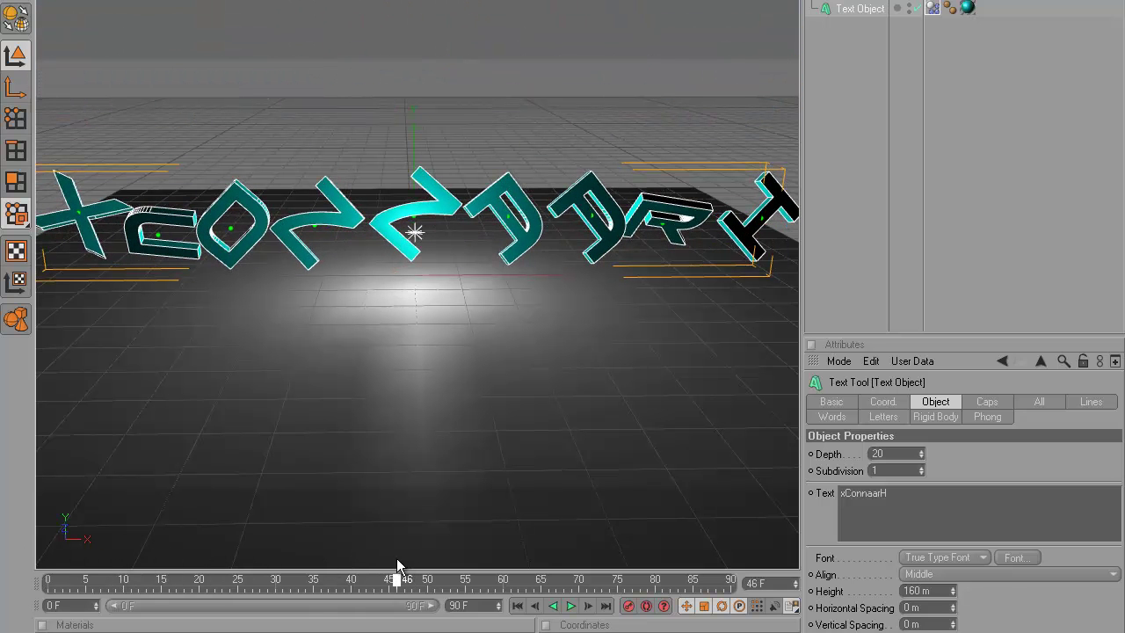
{"action": "left_click_drag", "start_coordinate": [382, 562], "coordinate": [387, 558]}
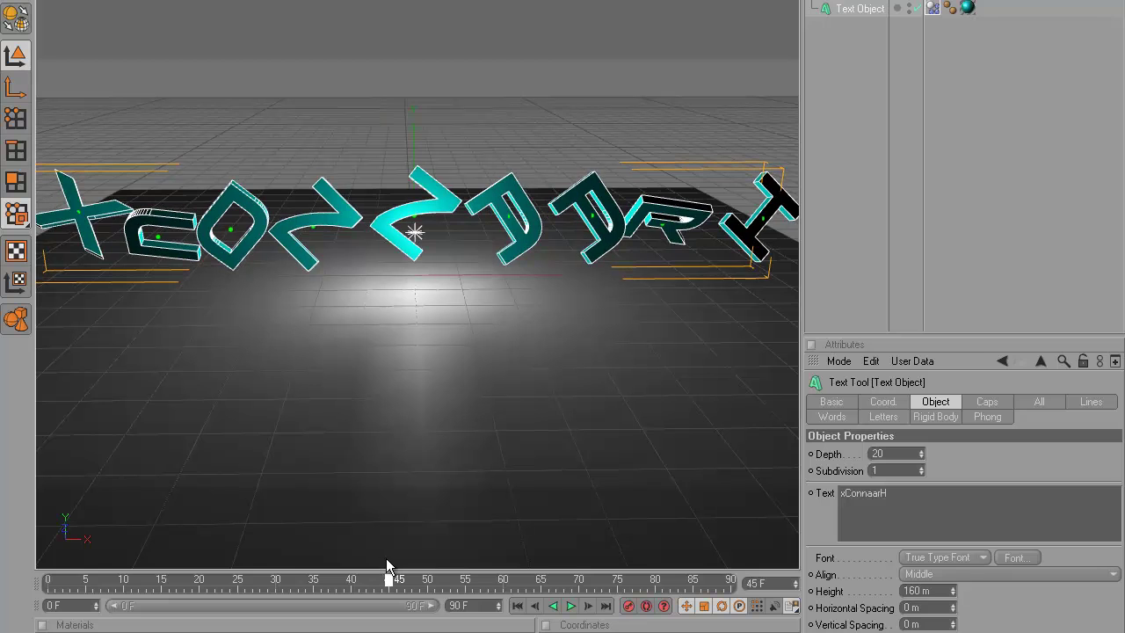
Extend the animation to 200 frames and stretch the visible timeline range to the full length.
{"action": "left_click_drag", "start_coordinate": [462, 605], "coordinate": [290, 606]}
{"action": "type", "text": "200"}
{"action": "key", "text": "Return"}
{"action": "left_click_drag", "start_coordinate": [252, 606], "coordinate": [433, 608]}
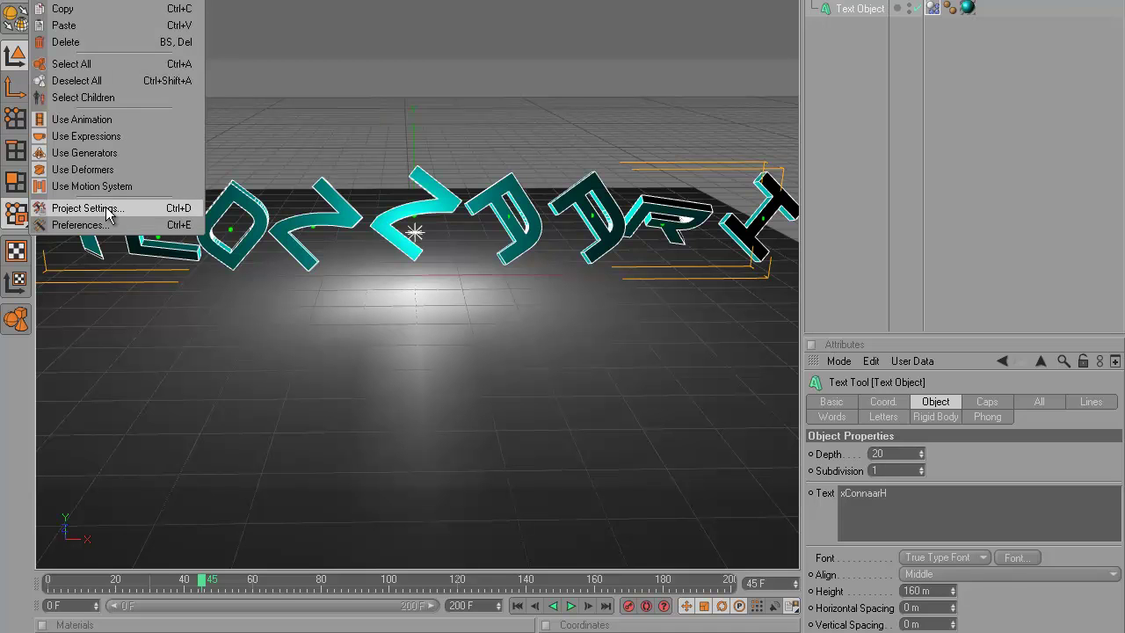
In the project's MoDynamics settings, keyframe the Time Scale at 1 on frame 45.
{"action": "left_click", "coordinate": [110, 206]}
{"action": "left_click", "coordinate": [914, 403]}
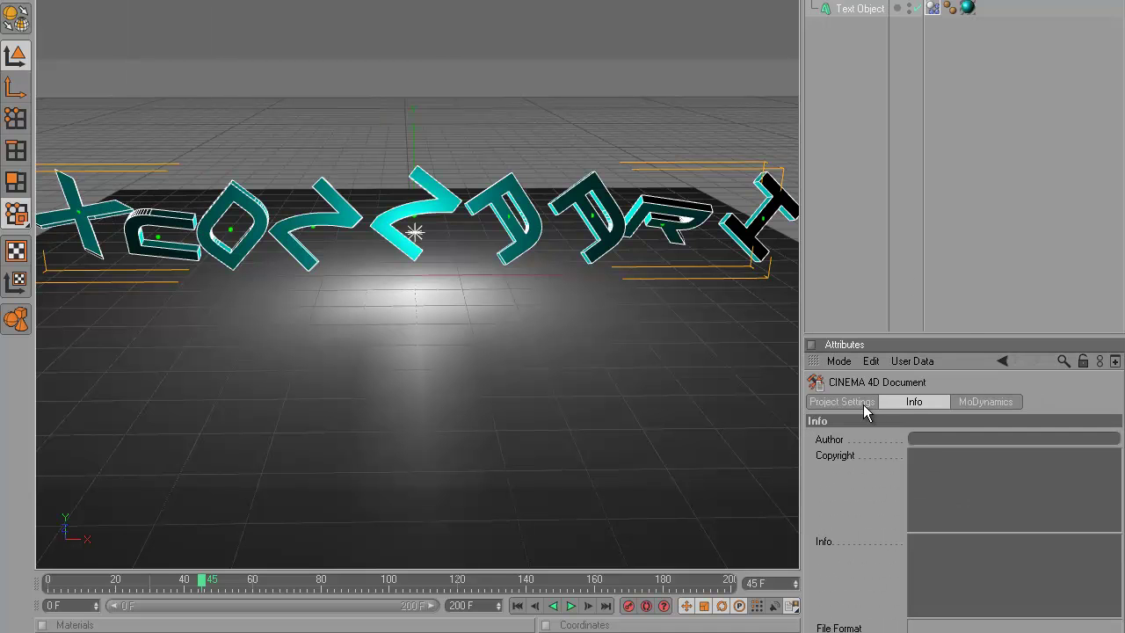
{"action": "left_click", "coordinate": [862, 403]}
{"action": "left_click", "coordinate": [1006, 402]}
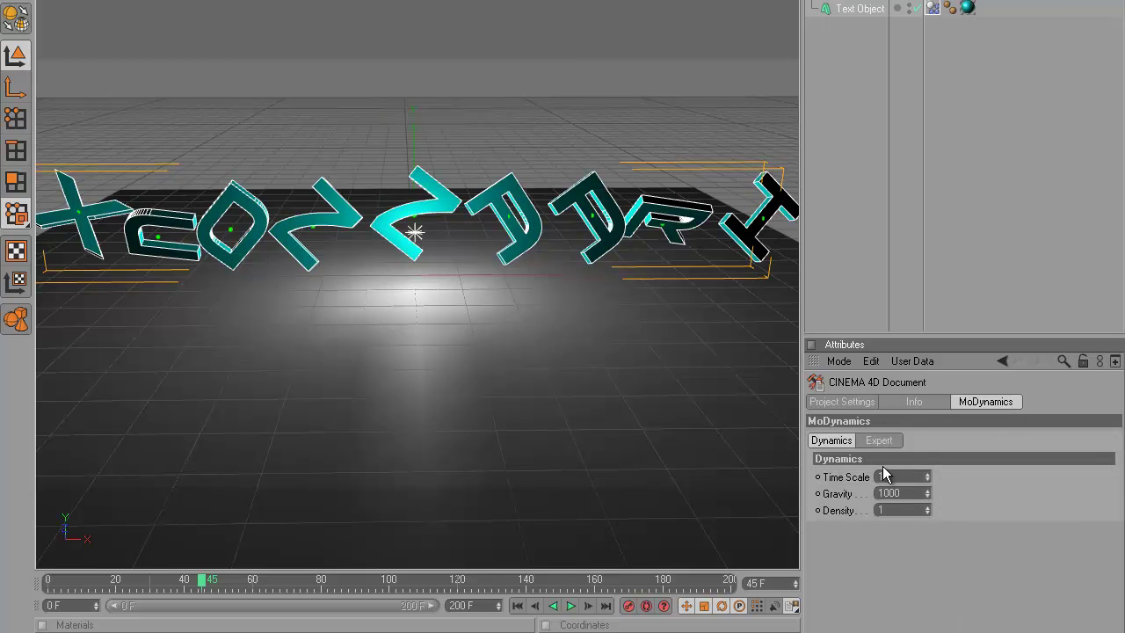
{"action": "left_click", "coordinate": [817, 477], "text": "ctrl"}
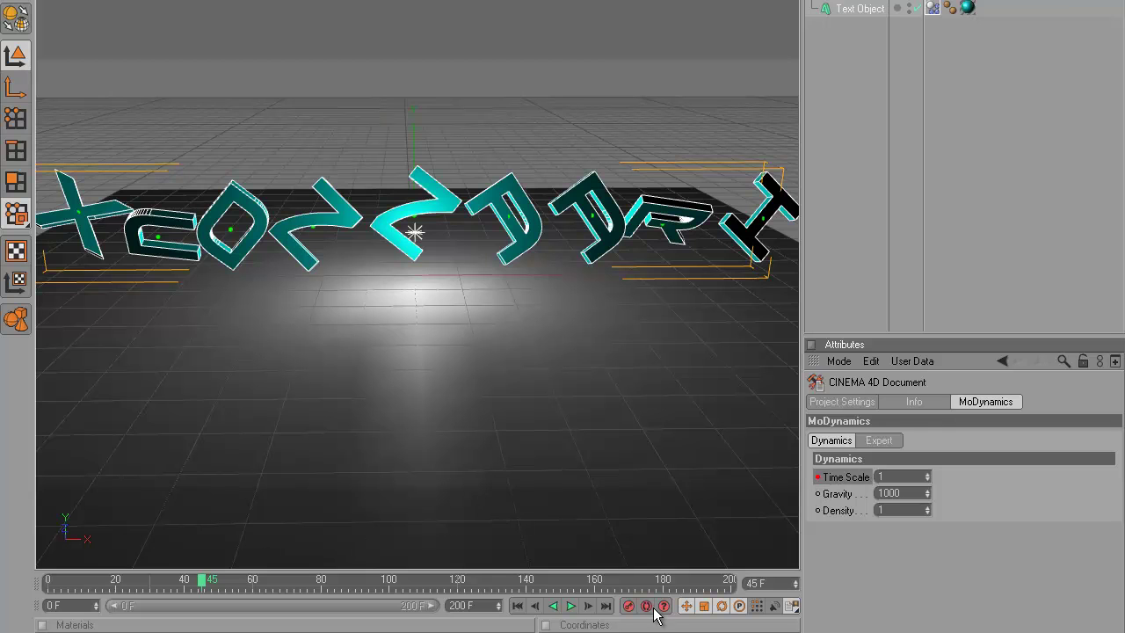
Advance to frame 46, keyframe the MoDynamics Time Scale at 0 and play the animation to check the freeze.
{"action": "left_click", "coordinate": [592, 608]}
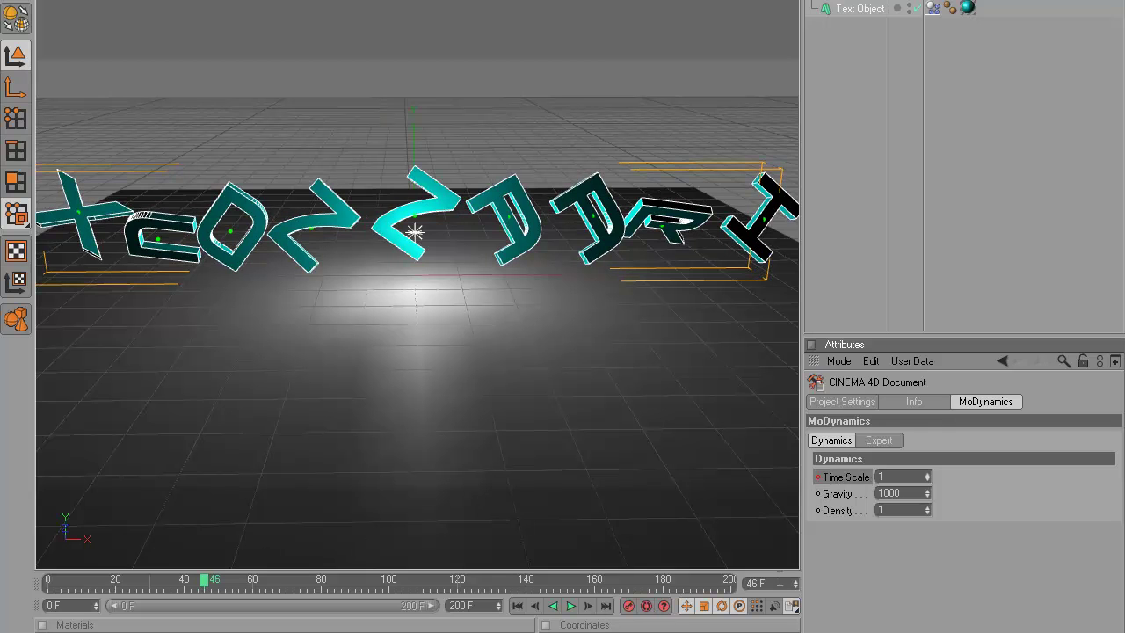
{"action": "left_click", "coordinate": [817, 478], "text": "ctrl"}
{"action": "left_click", "coordinate": [988, 475]}
{"action": "left_click", "coordinate": [570, 606]}
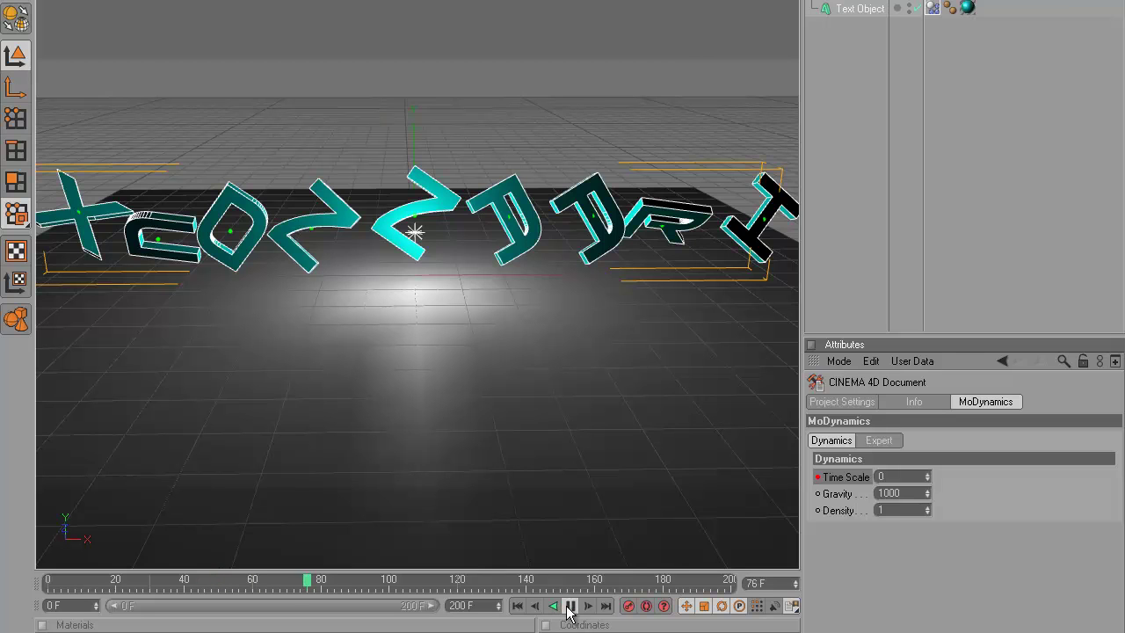
{"action": "left_click", "coordinate": [570, 605]}
Stop playback, go to frame 79 and keyframe the MoDynamics Time Scale at 0.
{"action": "left_click", "coordinate": [355, 582]}
{"action": "left_click_drag", "start_coordinate": [354, 584], "coordinate": [320, 584]}
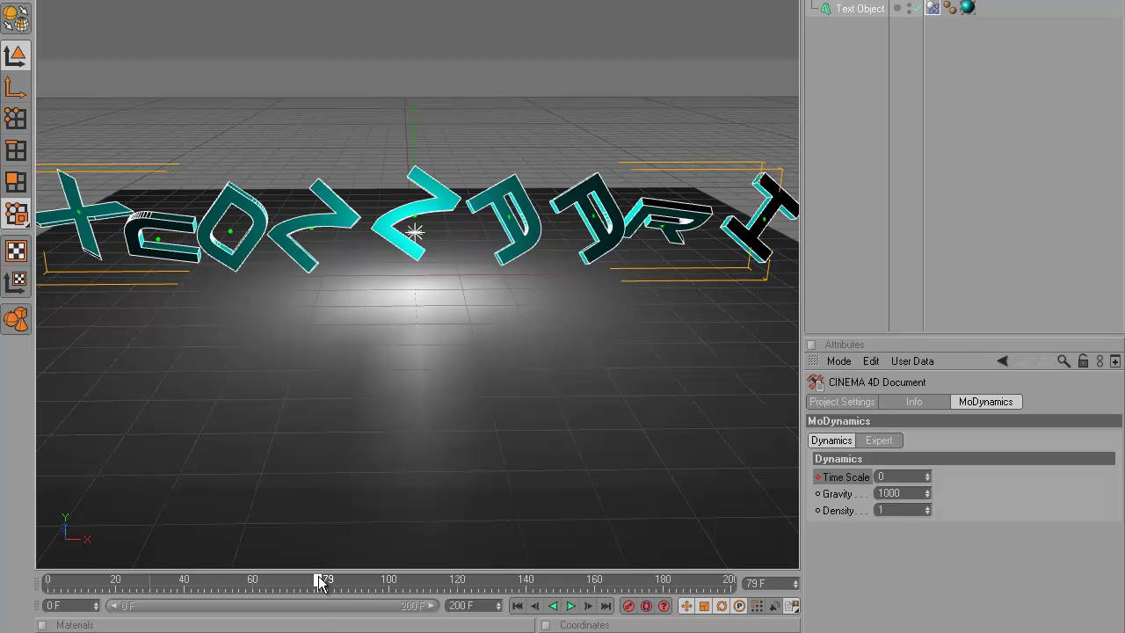
{"action": "left_click", "coordinate": [880, 476]}
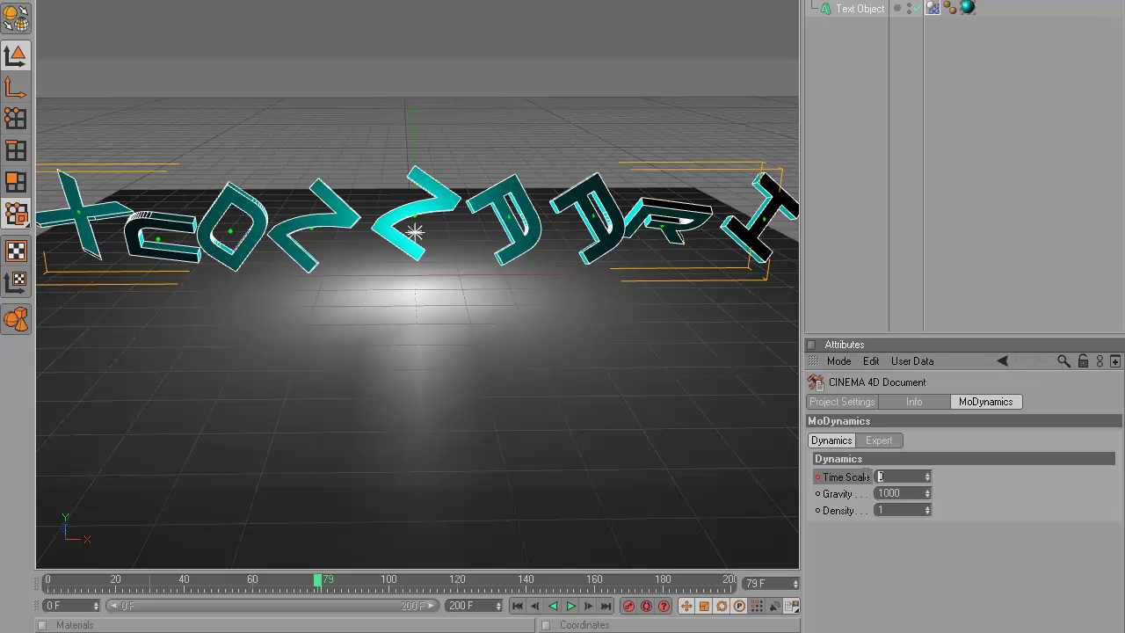
{"action": "left_click", "coordinate": [818, 476]}
Advance to frame 80, ignore the antivirus alert and set the MoDynamics Time Scale to 100.
{"action": "left_click", "coordinate": [588, 607]}
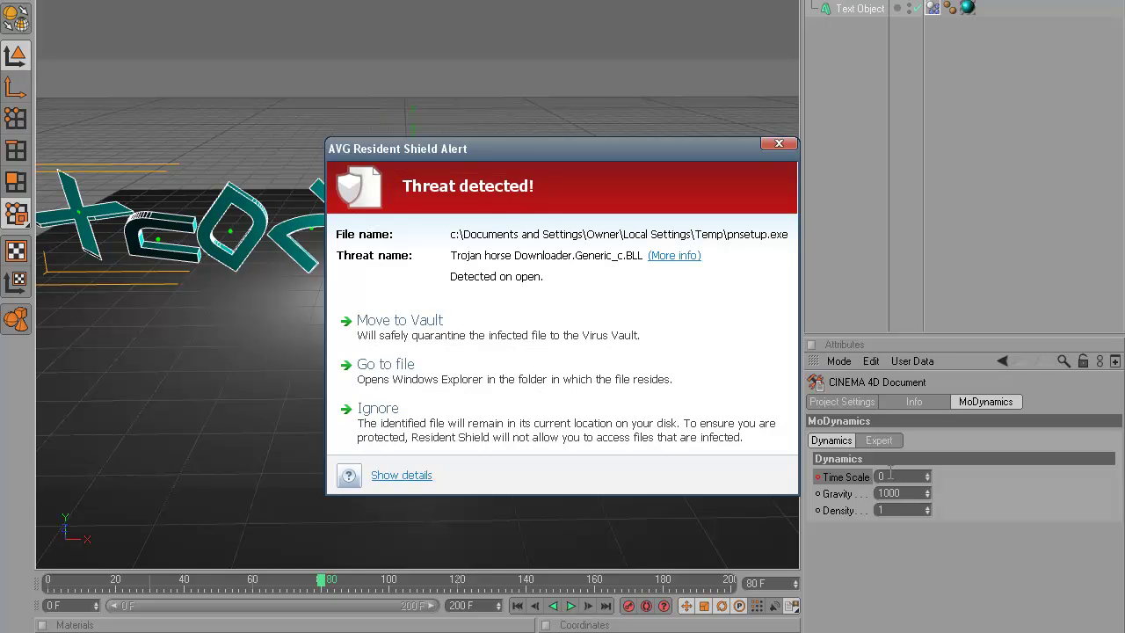
{"action": "left_click", "coordinate": [428, 432]}
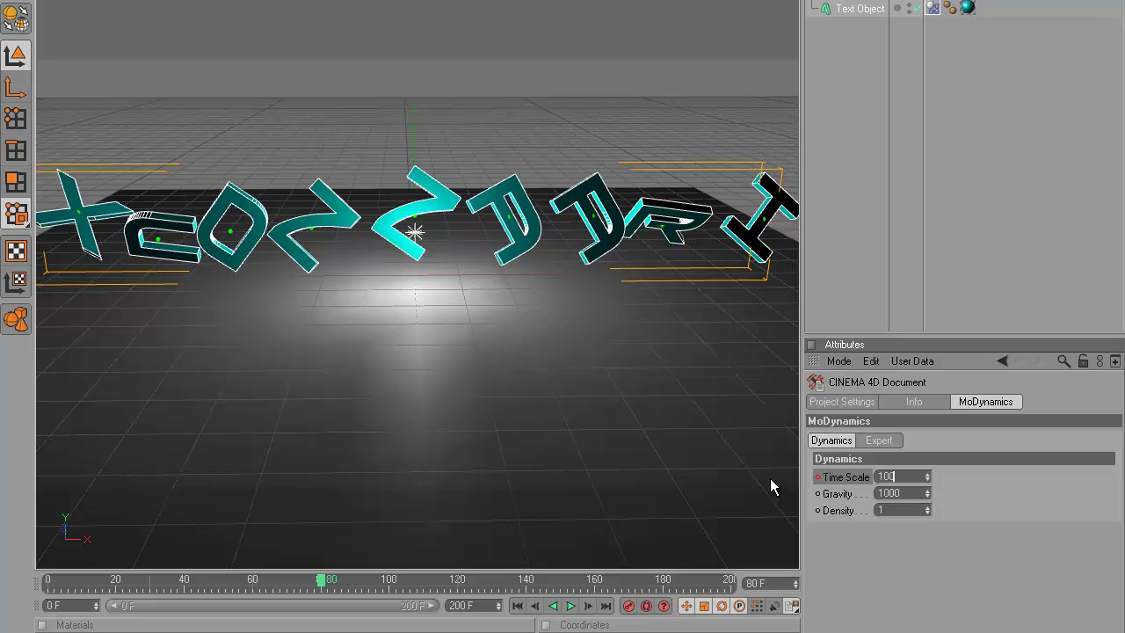
{"action": "key", "text": "Return"}
Play the animation from frame 0 to check that the letters freeze and resume falling.
{"action": "left_click_drag", "start_coordinate": [323, 584], "coordinate": [4, 573]}
{"action": "left_click", "coordinate": [571, 605]}
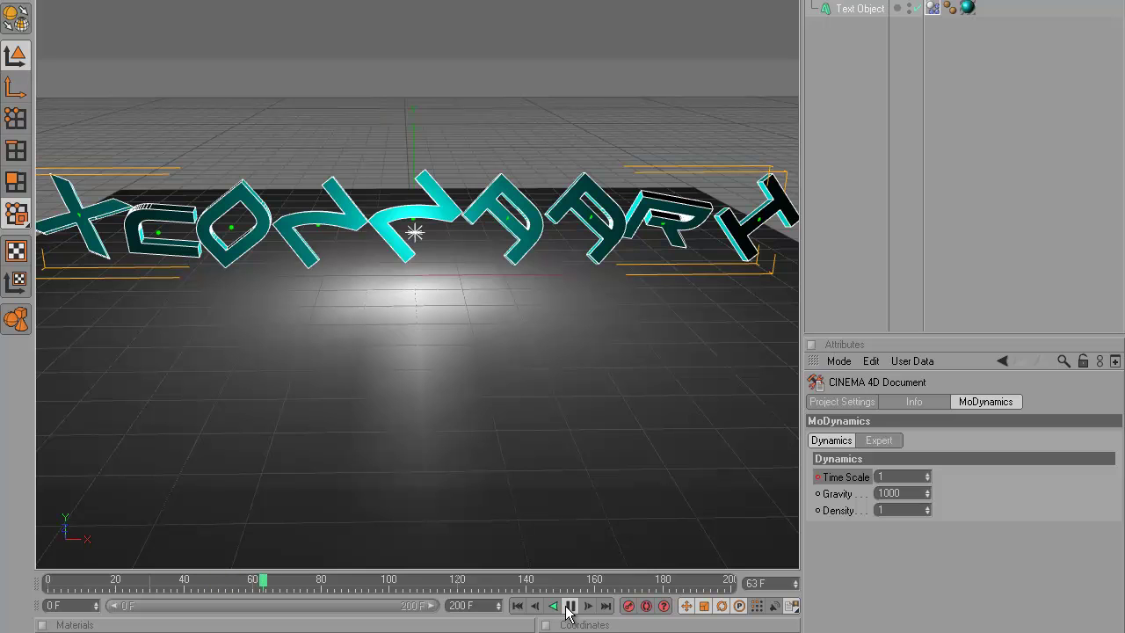
{"action": "left_click", "coordinate": [567, 608]}
At frame 45, add a camera, look through it and keyframe its position with autokeying turned on.
{"action": "left_click_drag", "start_coordinate": [452, 583], "coordinate": [201, 576]}
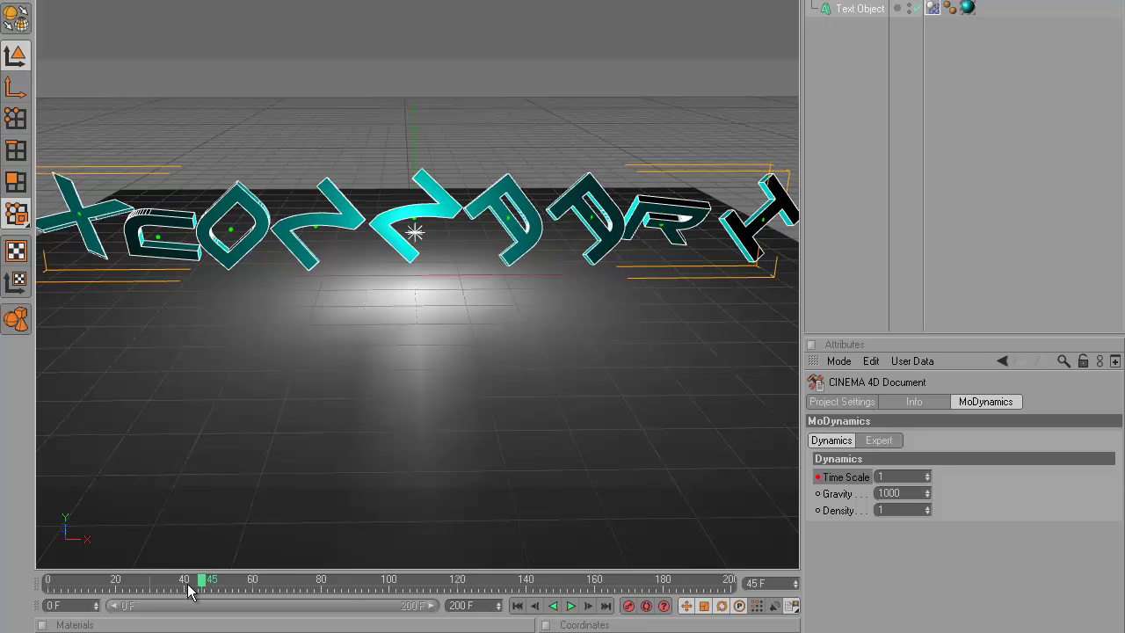
{"action": "left_click", "coordinate": [637, 0]}
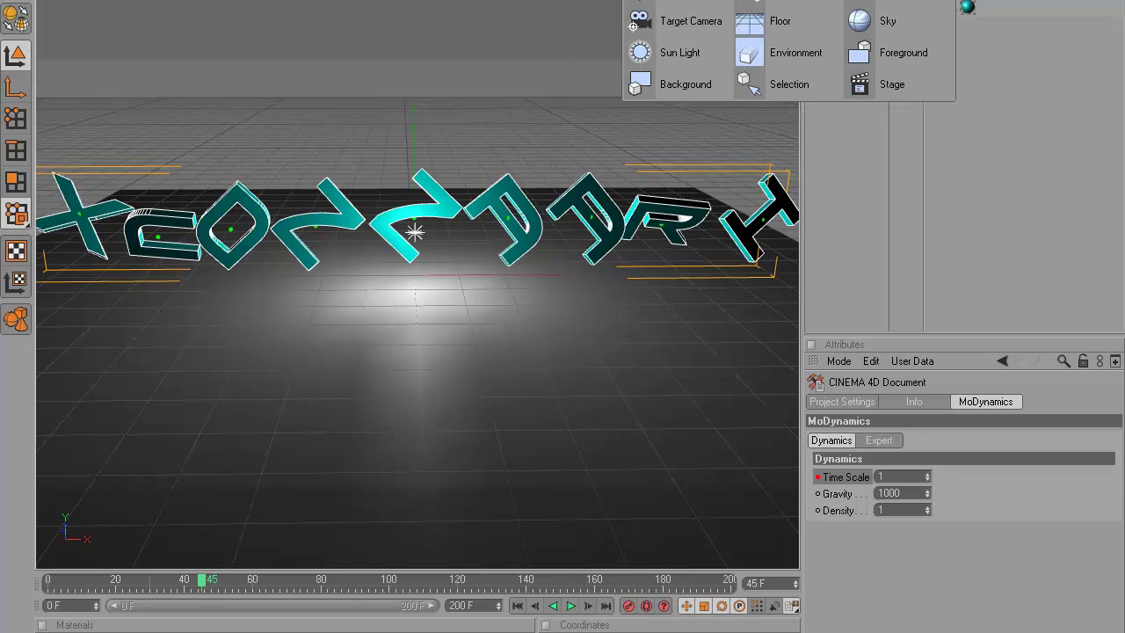
{"action": "left_click", "coordinate": [881, 1]}
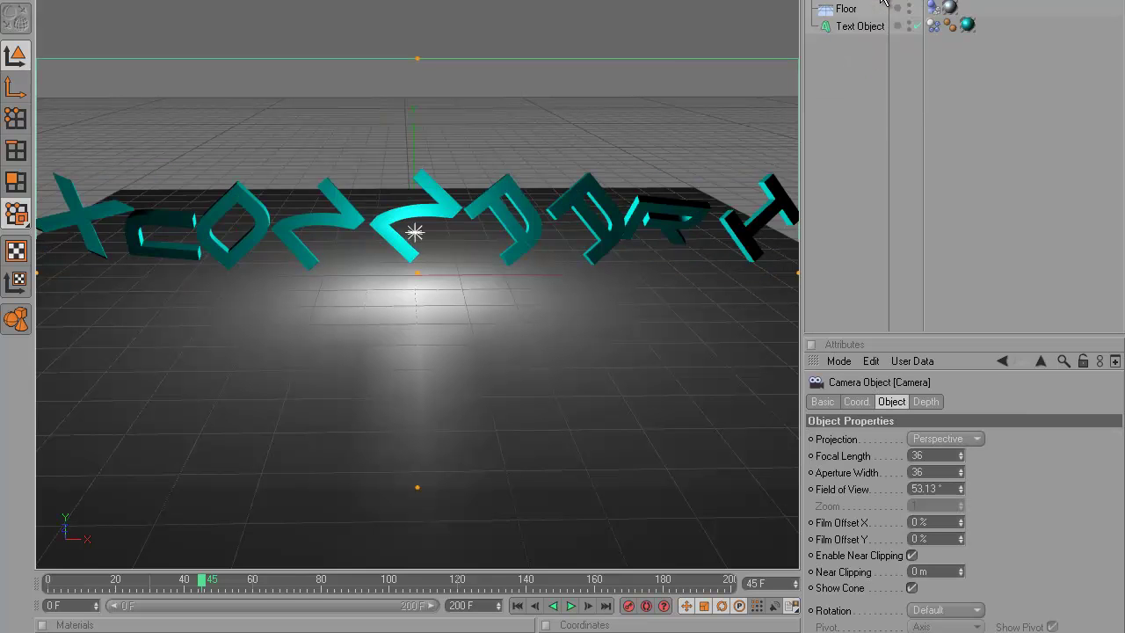
{"action": "left_click", "coordinate": [120, 1]}
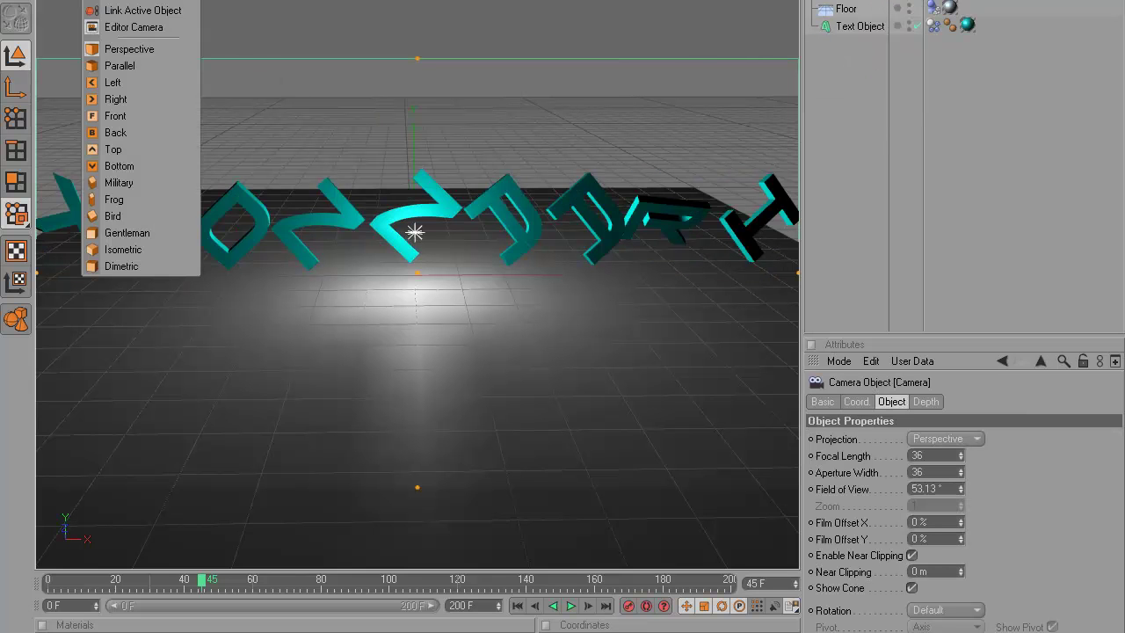
{"action": "left_click", "coordinate": [205, 0]}
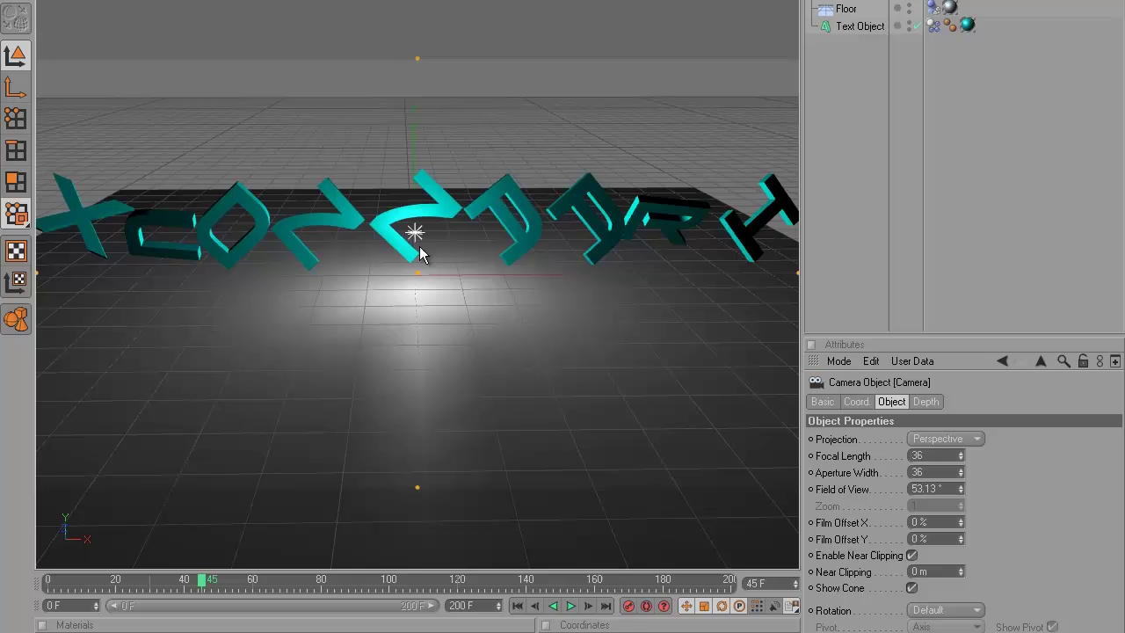
{"action": "left_click", "coordinate": [646, 606]}
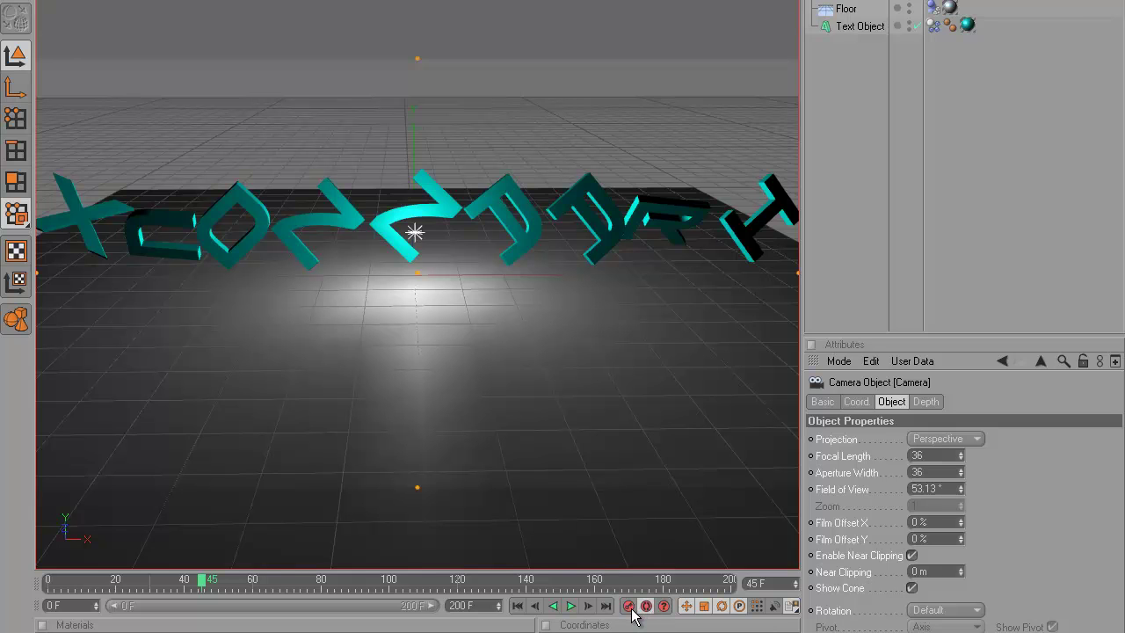
Go to frame 79, orbit the camera to an angled side view of the letters and keyframe it.
{"action": "left_click", "coordinate": [571, 606]}
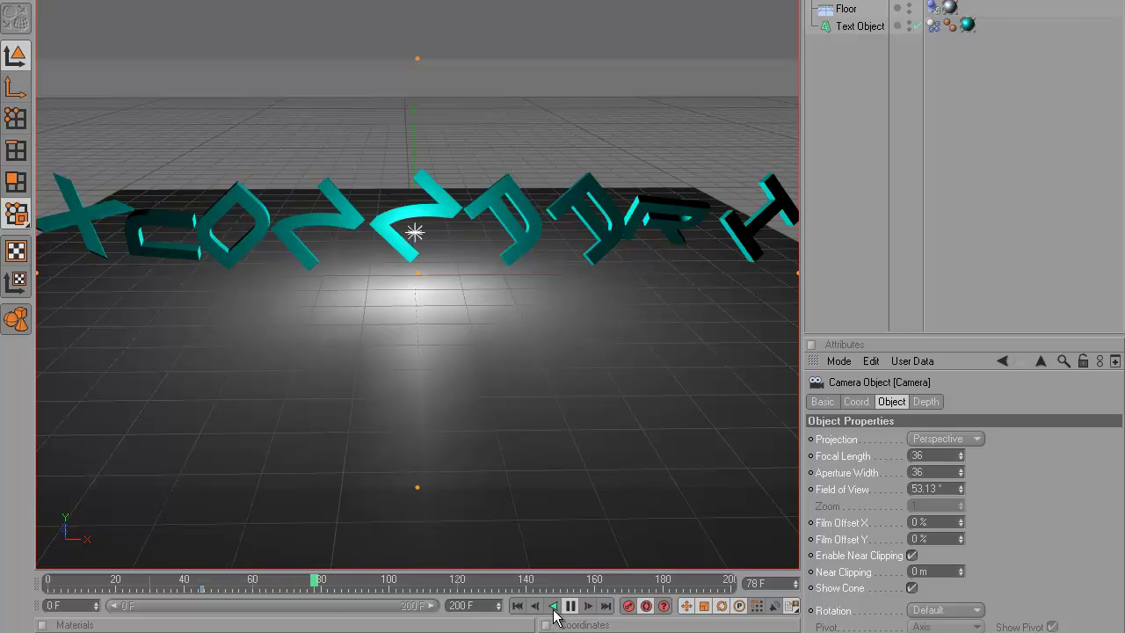
{"action": "left_click", "coordinate": [570, 606]}
{"action": "left_click_drag", "start_coordinate": [361, 580], "coordinate": [321, 578]}
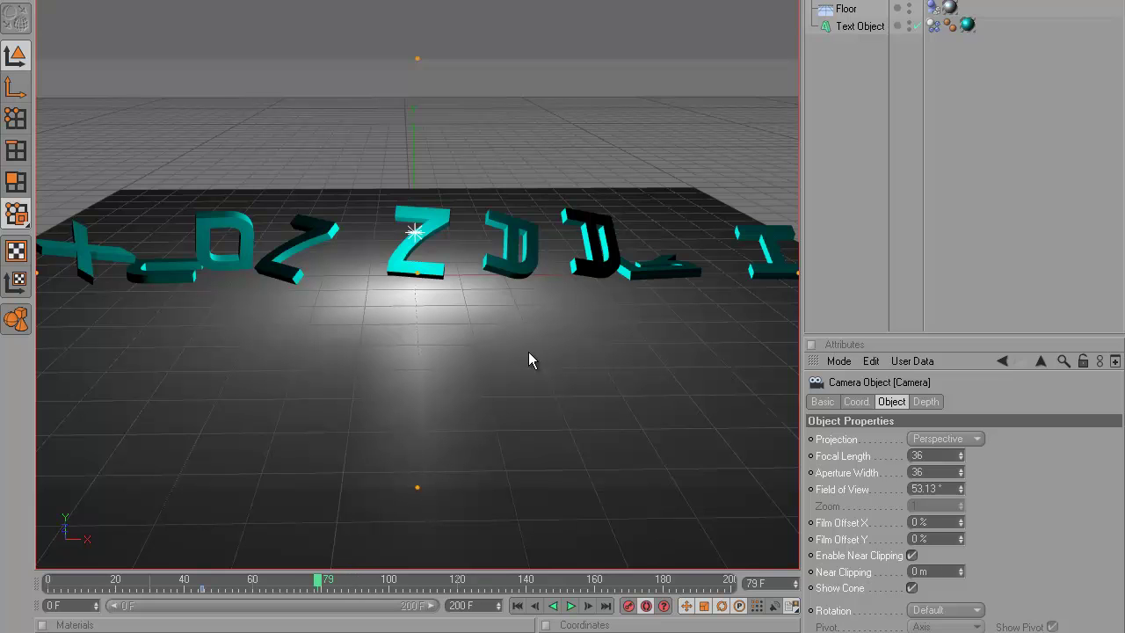
{"action": "left_click_drag", "start_coordinate": [563, 316], "coordinate": [567, 316]}
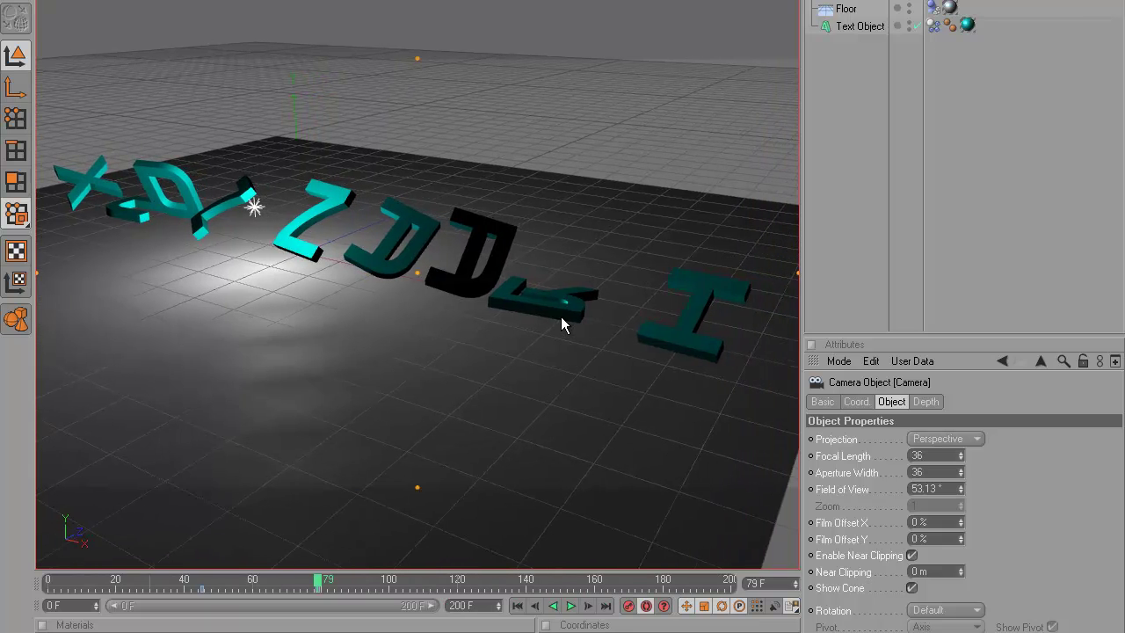
Rewind and play the animation through the camera to check its move, then return to frame 0.
{"action": "left_click", "coordinate": [570, 605]}
{"action": "left_click_drag", "start_coordinate": [375, 586], "coordinate": [3, 582]}
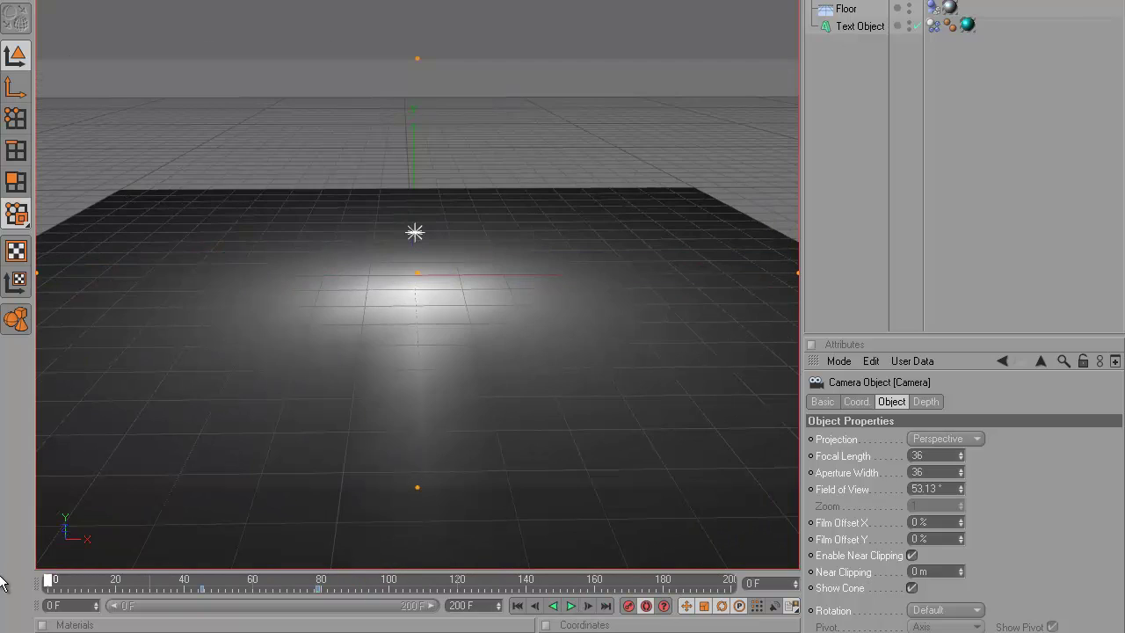
{"action": "left_click", "coordinate": [571, 606]}
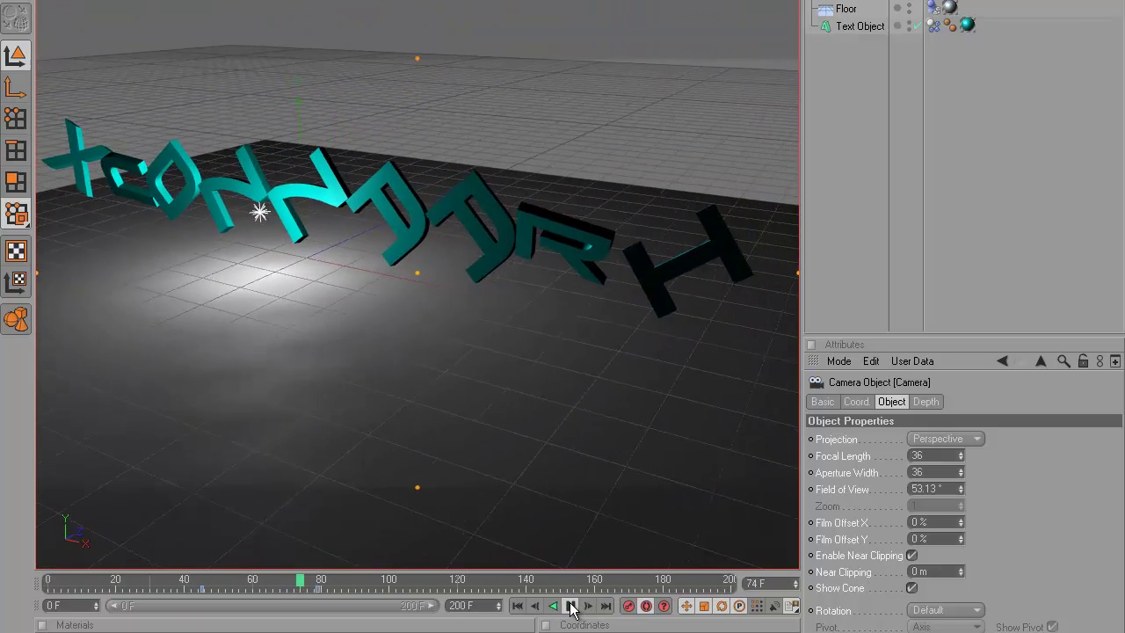
{"action": "left_click", "coordinate": [570, 606]}
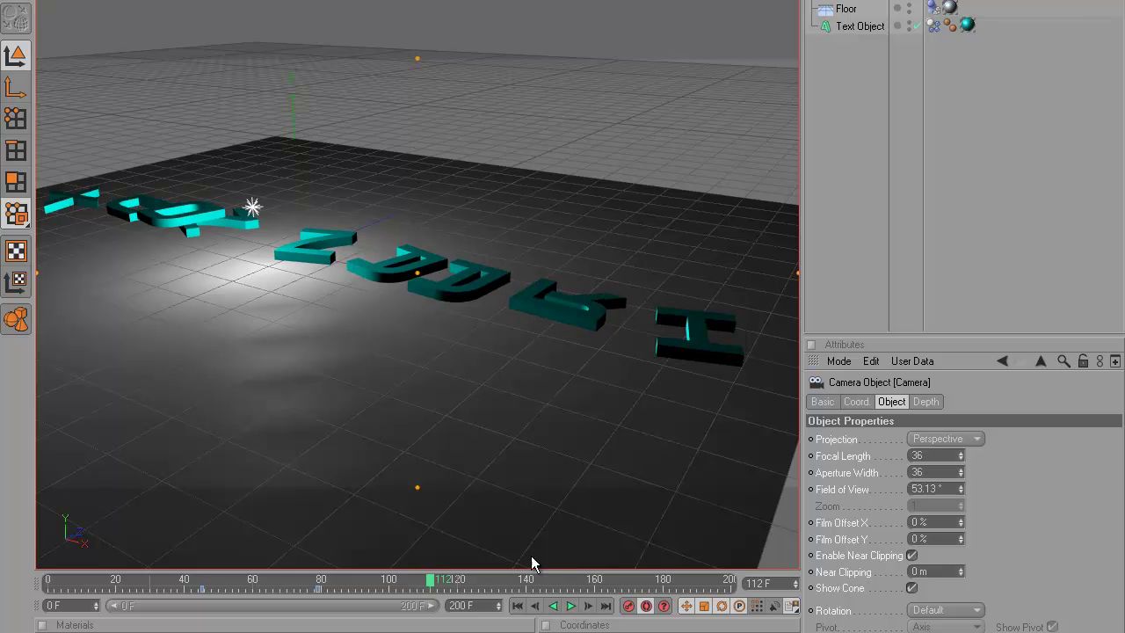
{"action": "left_click_drag", "start_coordinate": [446, 587], "coordinate": [17, 584]}
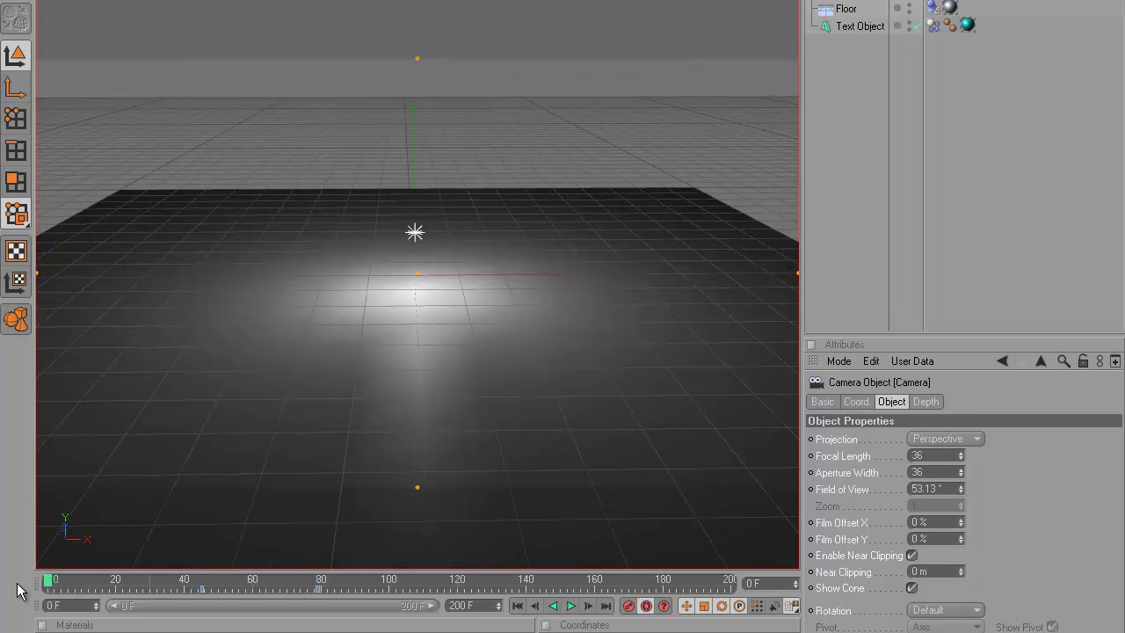
Add a second MoGraph text object containing the YouTube channel URL and set its font to Xirod.
{"action": "left_click", "coordinate": [479, 2]}
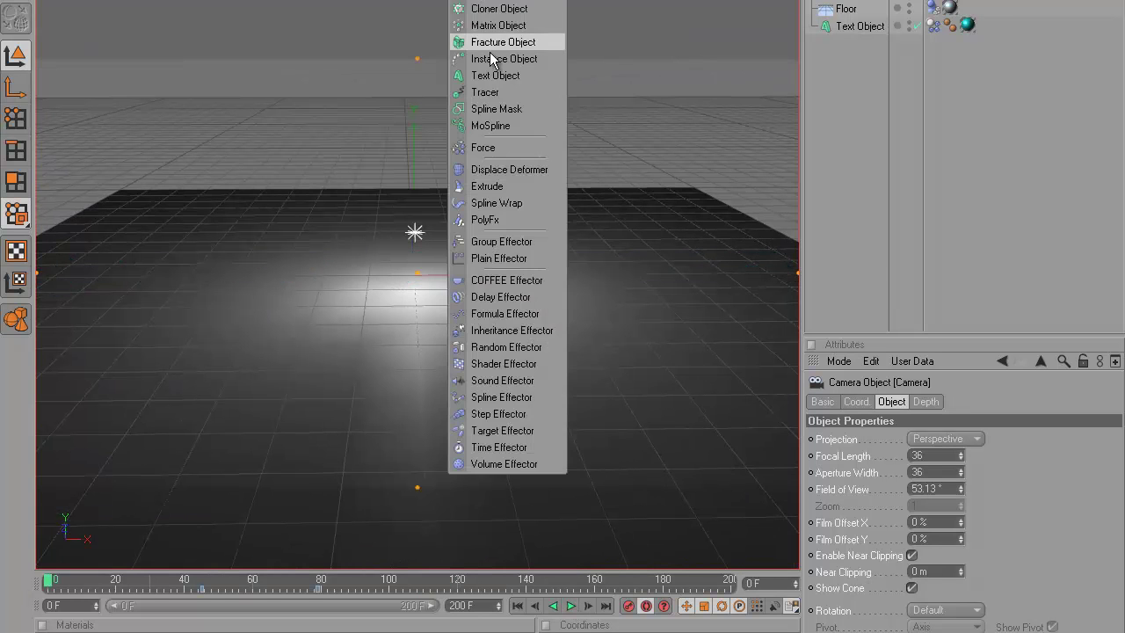
{"action": "left_click", "coordinate": [505, 78]}
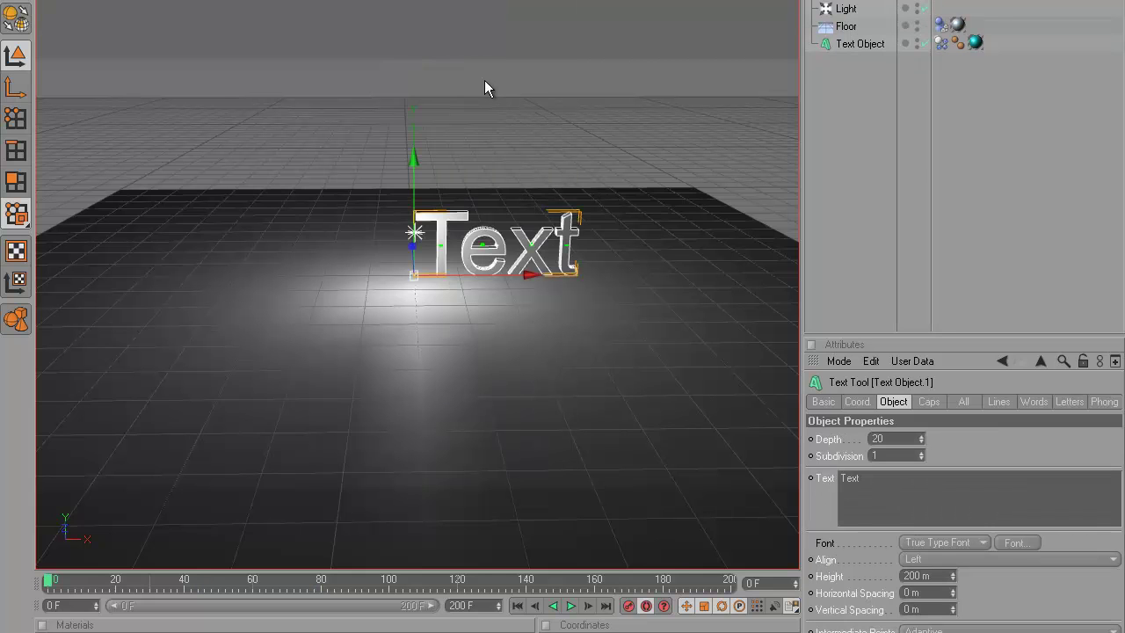
{"action": "double_click", "coordinate": [849, 477]}
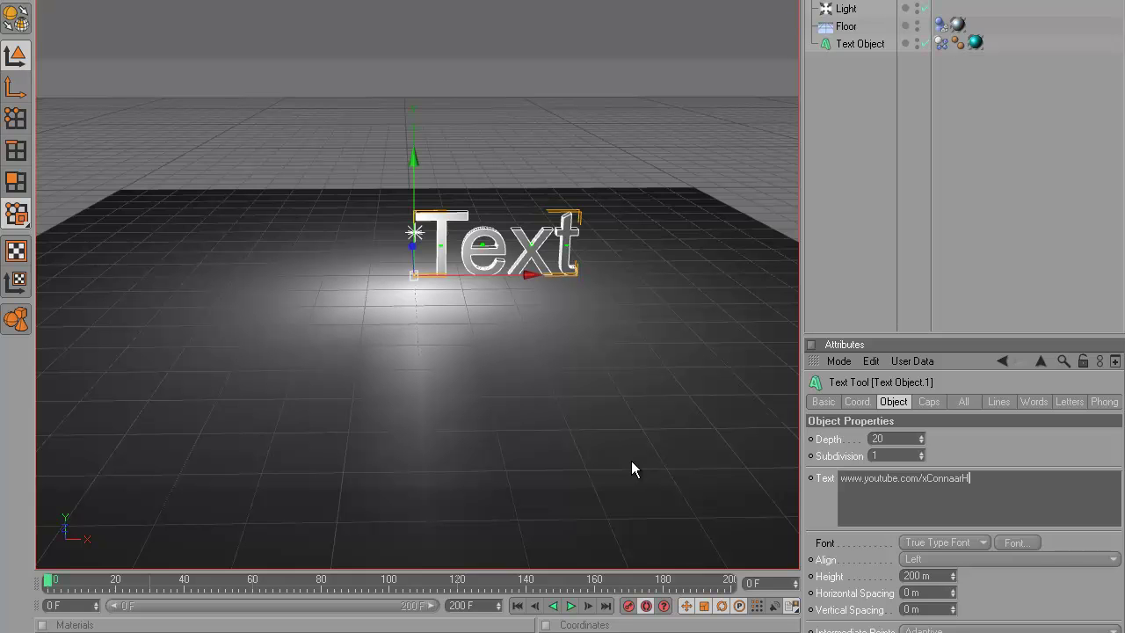
{"action": "left_click", "coordinate": [1015, 542]}
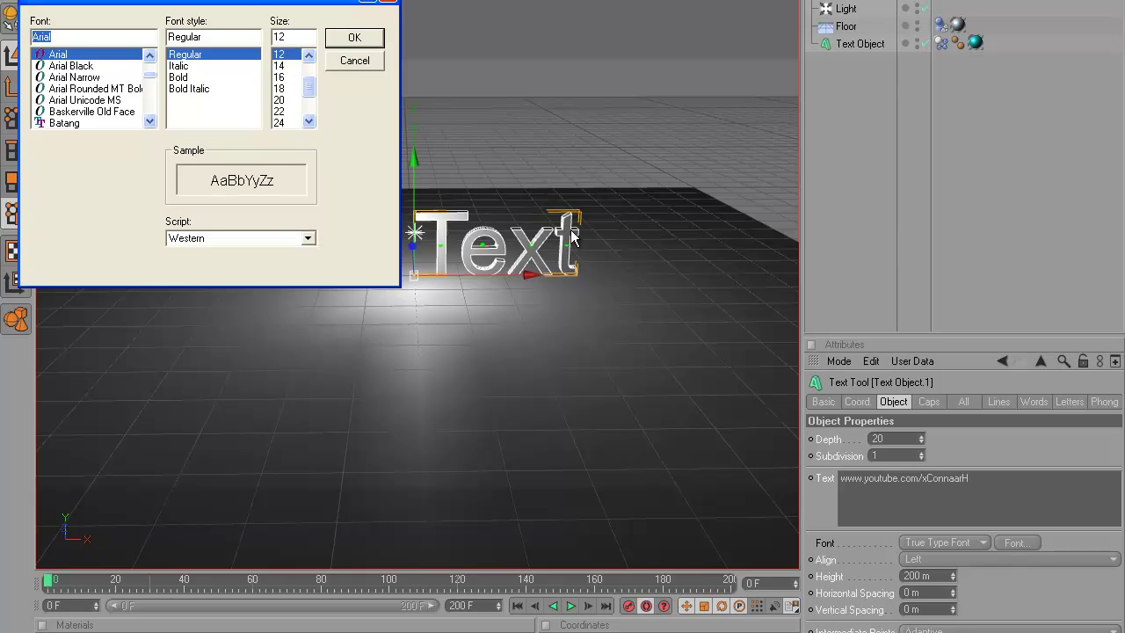
{"action": "type", "text": "xi"}
{"action": "left_click", "coordinate": [127, 122]}
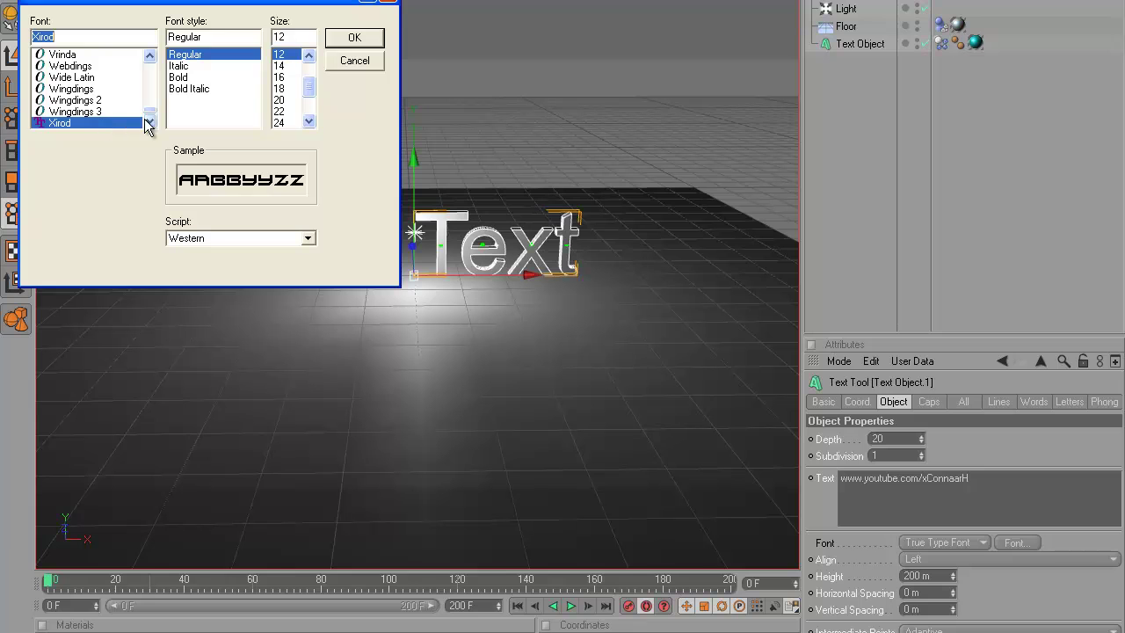
{"action": "left_click", "coordinate": [353, 39]}
Set the URL text's height to 47 m, center it across the floor and apply the Nukei material.
{"action": "mouse_move", "coordinate": [952, 576]}
{"action": "left_mouse_down"}
{"action": "mouse_move", "coordinate": [960, 616]}
{"action": "mouse_move", "coordinate": [951, 580]}
{"action": "left_mouse_up"}
{"action": "left_click_drag", "start_coordinate": [596, 266], "coordinate": [563, 325]}
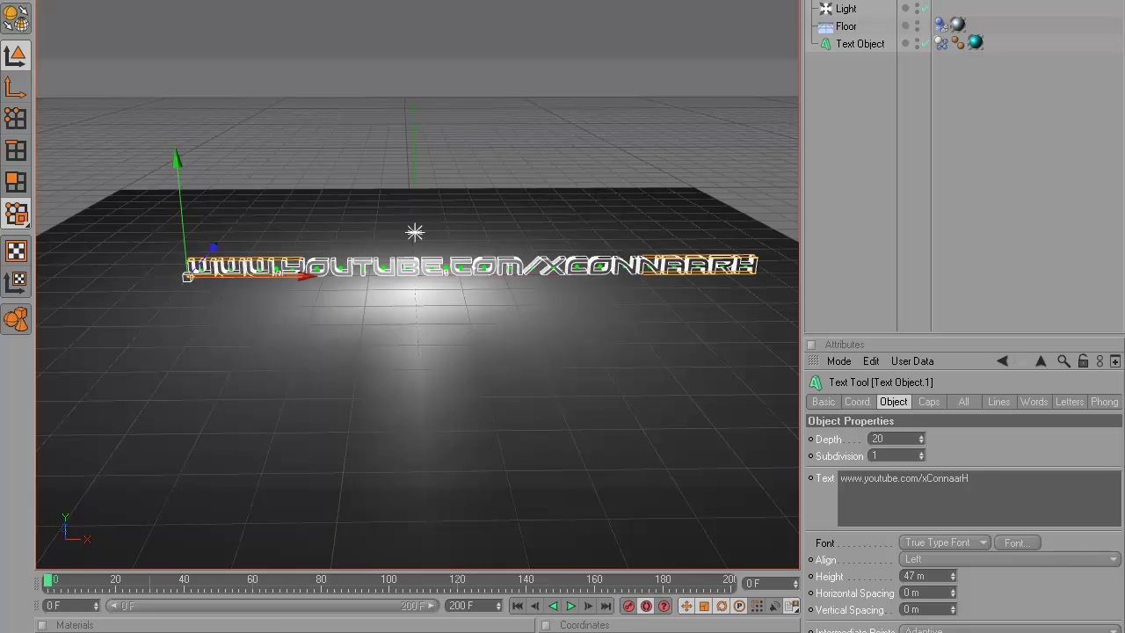
{"action": "left_click_drag", "start_coordinate": [245, 276], "coordinate": [250, 279]}
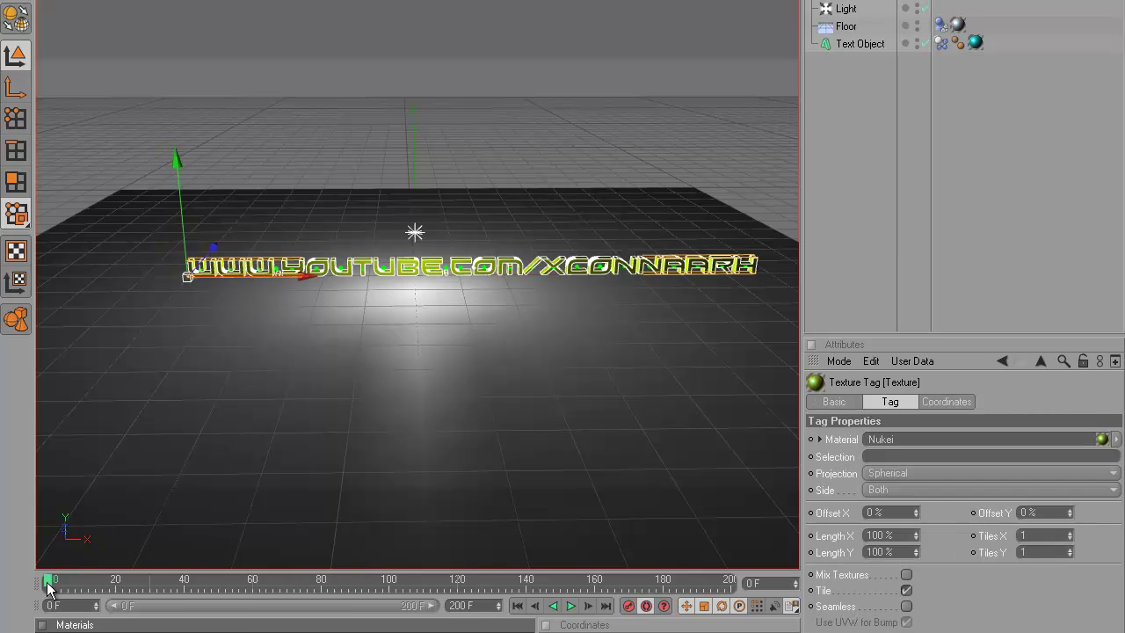
Keyframe the URL text's position at frame 71, then sink the text below the floor at frame 0 and keyframe it.
{"action": "left_click_drag", "start_coordinate": [48, 587], "coordinate": [294, 585]}
{"action": "left_click_drag", "start_coordinate": [217, 214], "coordinate": [205, 217]}
{"action": "left_click_drag", "start_coordinate": [290, 580], "coordinate": [1, 580]}
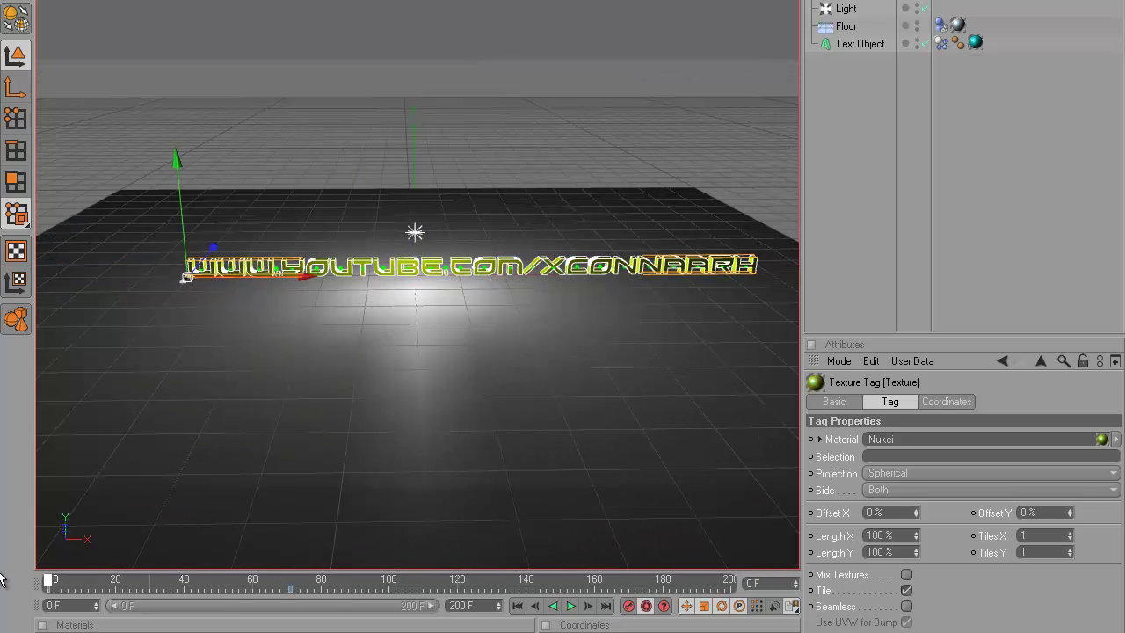
{"action": "left_click_drag", "start_coordinate": [190, 236], "coordinate": [563, 325]}
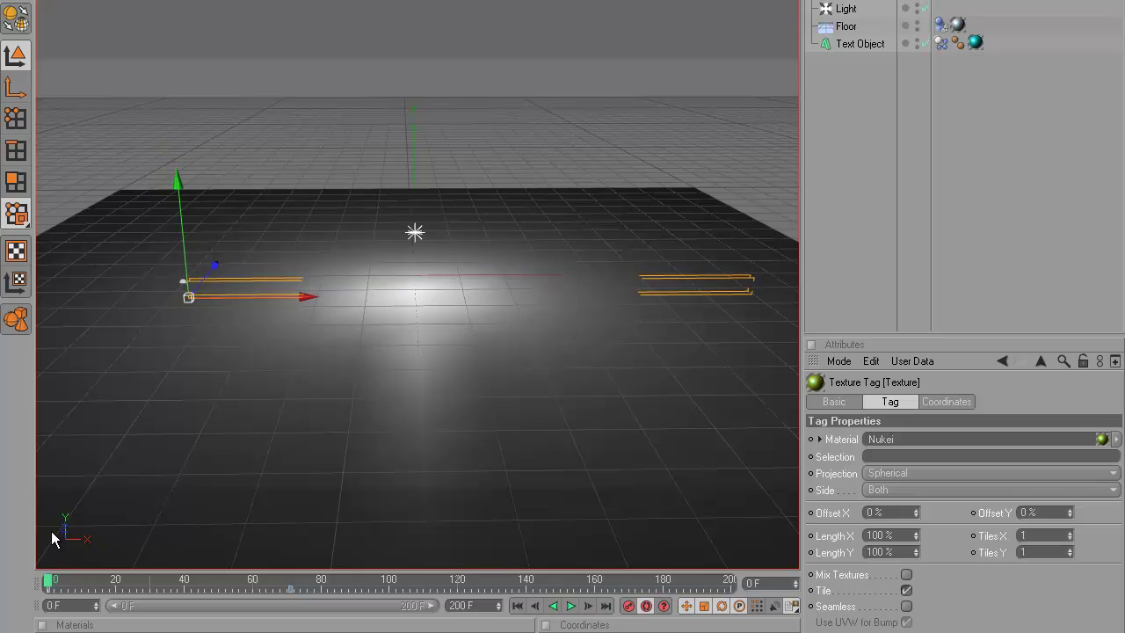
Keyframe the URL text below the floor at frame 71 and raised above the floor at frame 90.
{"action": "left_click_drag", "start_coordinate": [60, 579], "coordinate": [292, 593]}
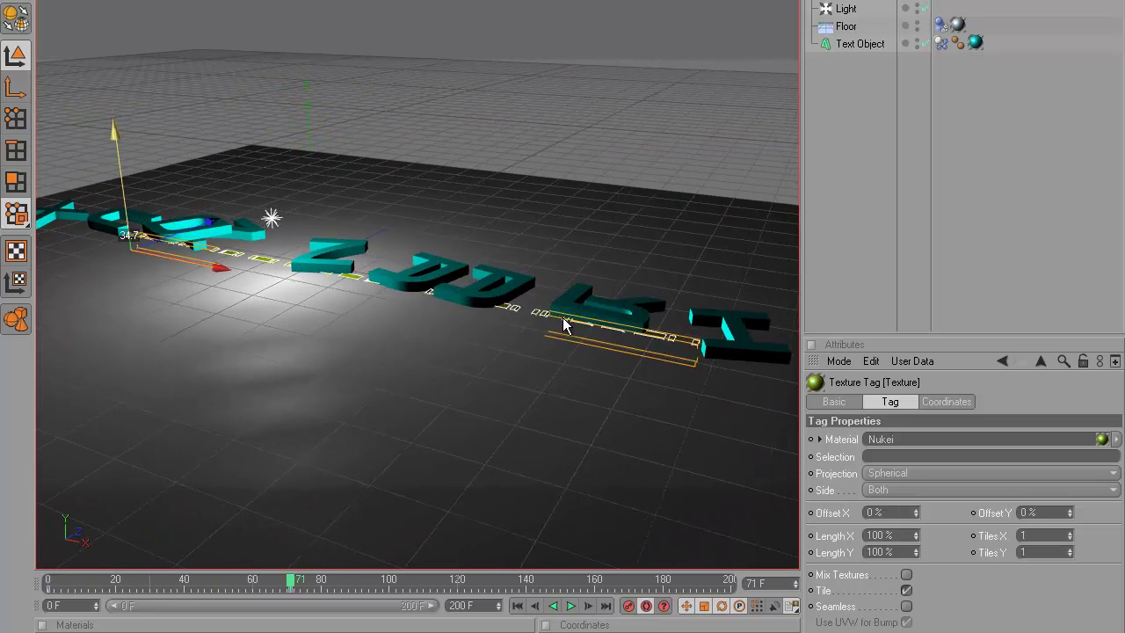
{"action": "left_click_drag", "start_coordinate": [292, 582], "coordinate": [357, 585]}
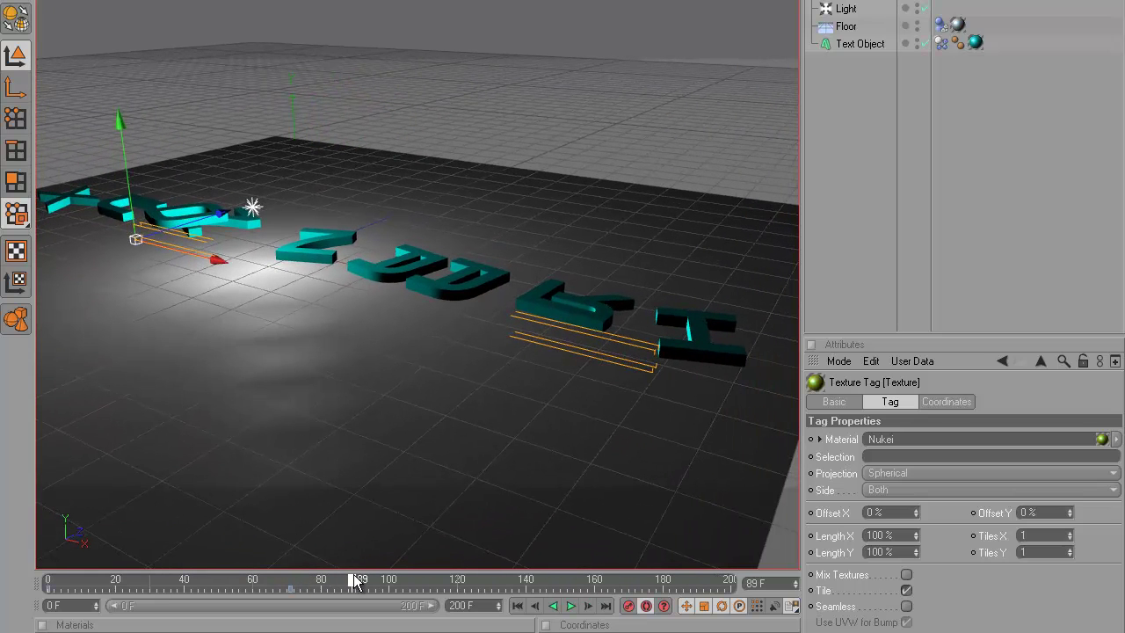
{"action": "left_click_drag", "start_coordinate": [205, 217], "coordinate": [568, 325]}
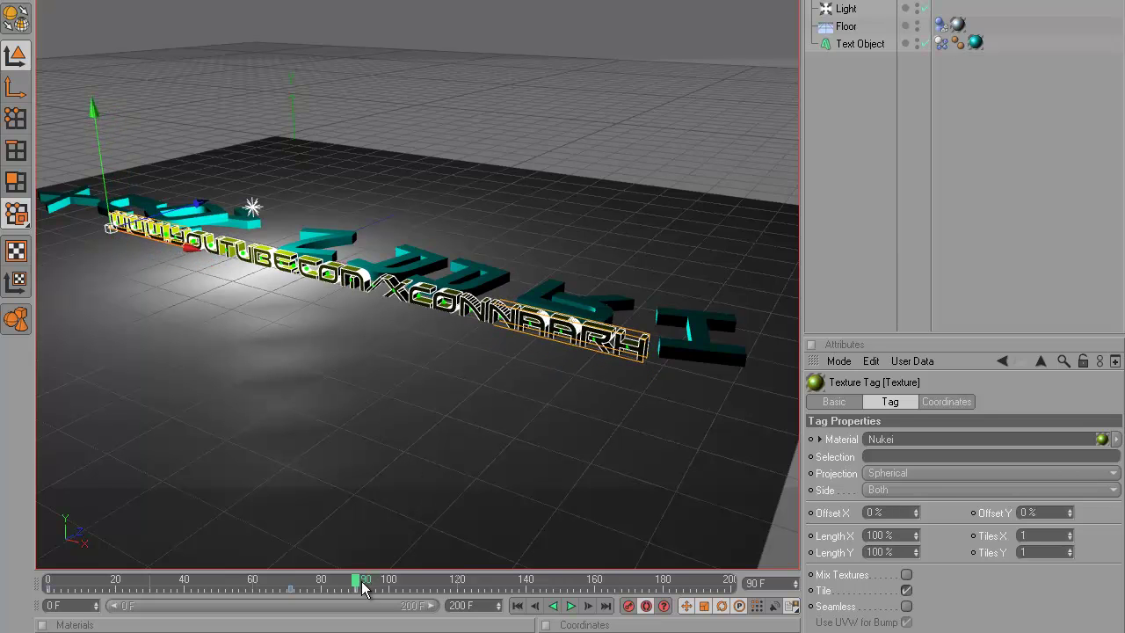
Play the animation from the start to check the URL text rising out of the floor.
{"action": "left_click_drag", "start_coordinate": [362, 587], "coordinate": [19, 587]}
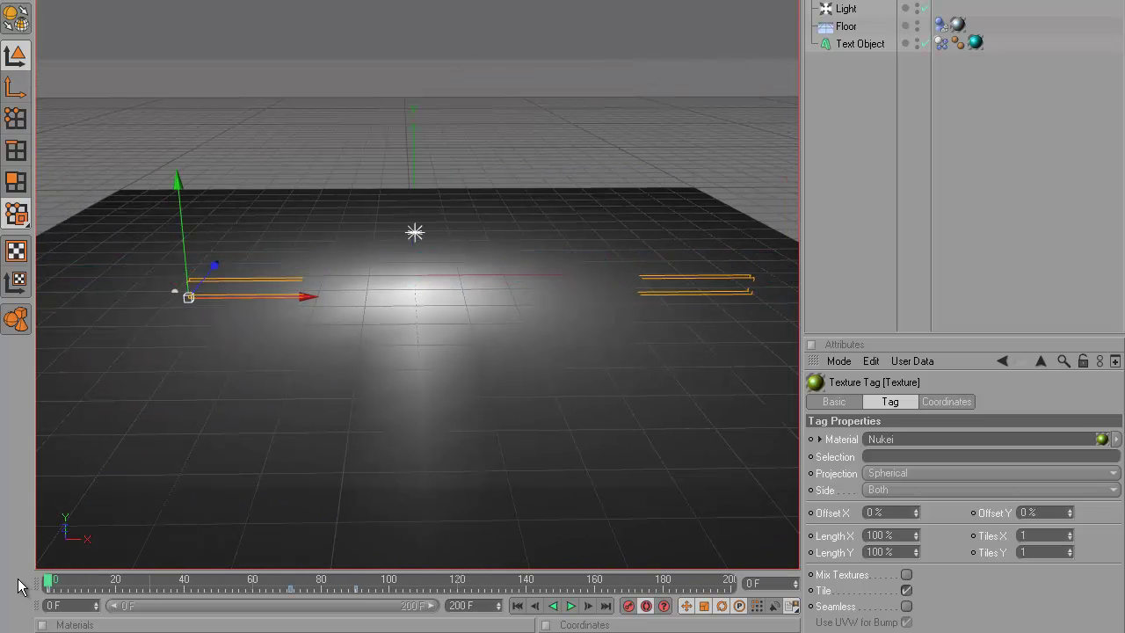
{"action": "left_click", "coordinate": [569, 606]}
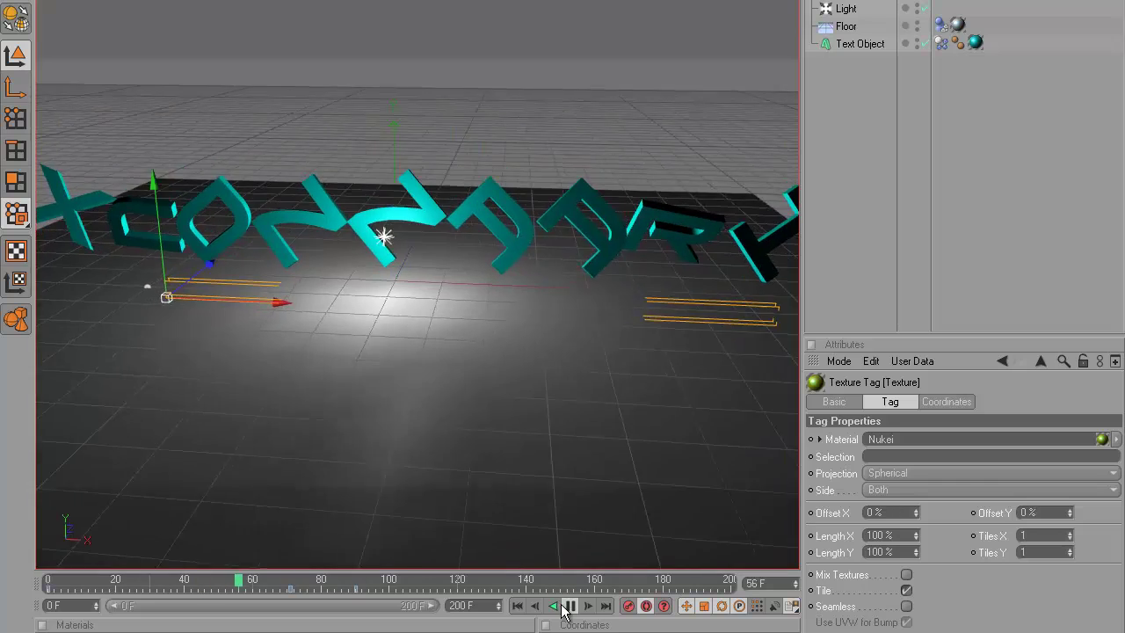
{"action": "left_click", "coordinate": [571, 606]}
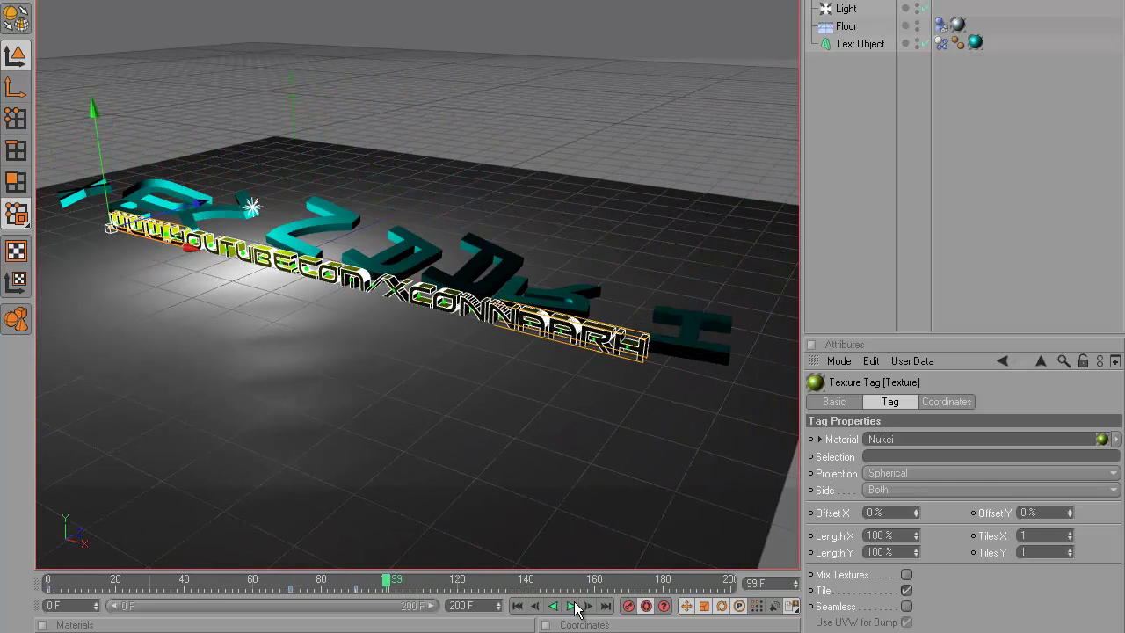
Return to frame 90, add an omni light and place it just above the start of the URL text.
{"action": "left_click_drag", "start_coordinate": [390, 582], "coordinate": [361, 526]}
{"action": "left_click", "coordinate": [553, 1]}
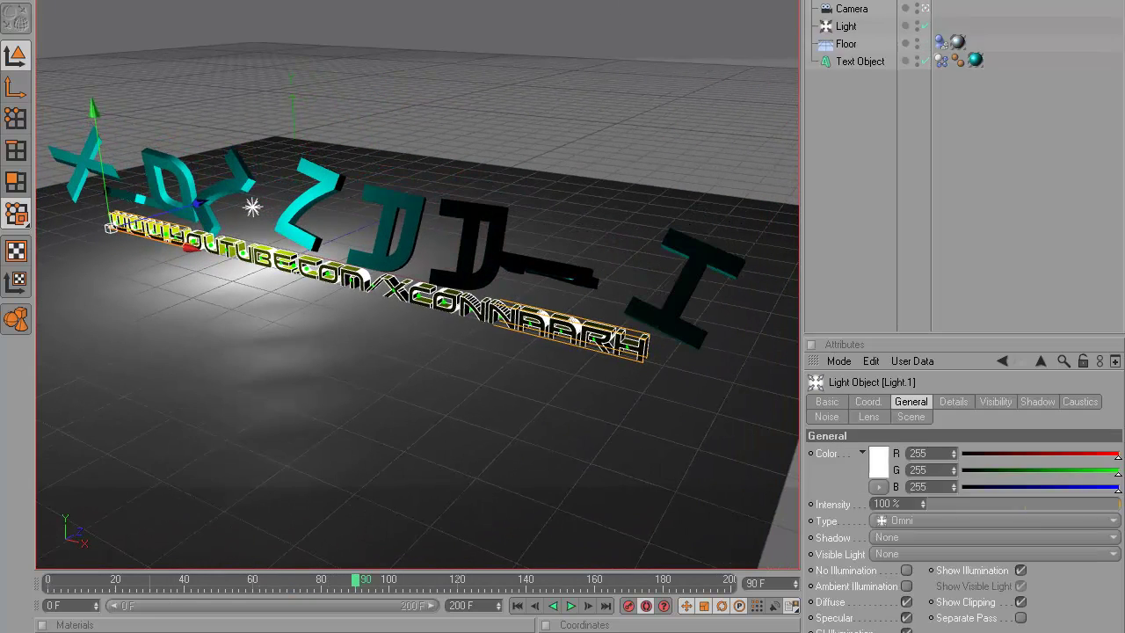
{"action": "left_click_drag", "start_coordinate": [373, 280], "coordinate": [568, 321]}
{"action": "left_click_drag", "start_coordinate": [100, 90], "coordinate": [567, 321]}
Try a Red, then a Flashlight lens glow on the new light and render the view to preview it.
{"action": "left_click", "coordinate": [911, 416]}
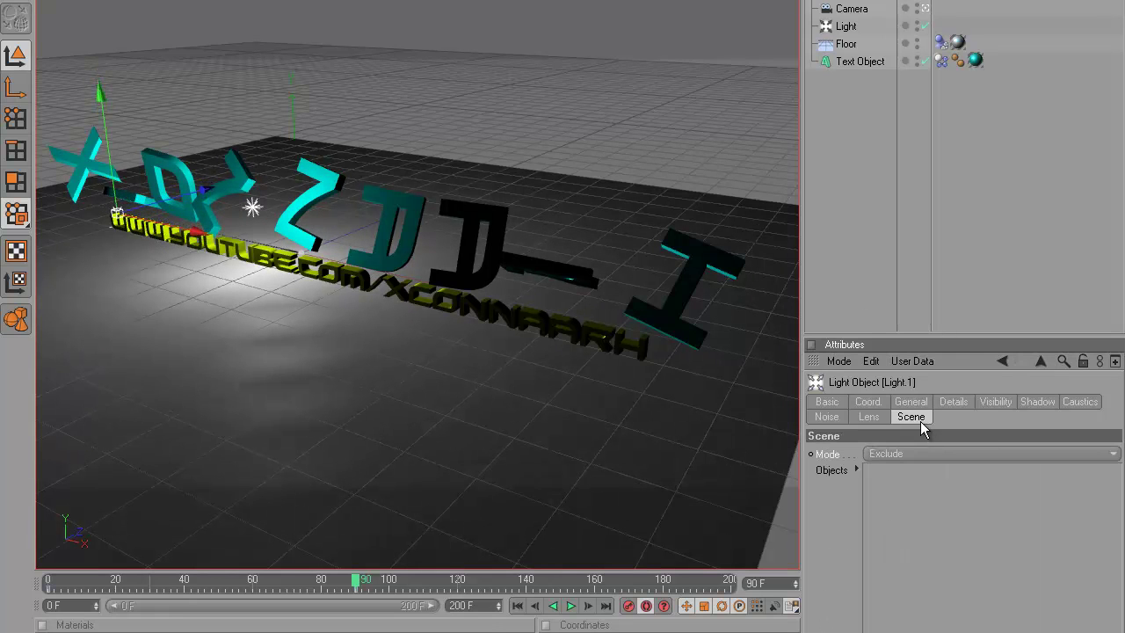
{"action": "left_click", "coordinate": [865, 419]}
{"action": "left_click", "coordinate": [917, 542]}
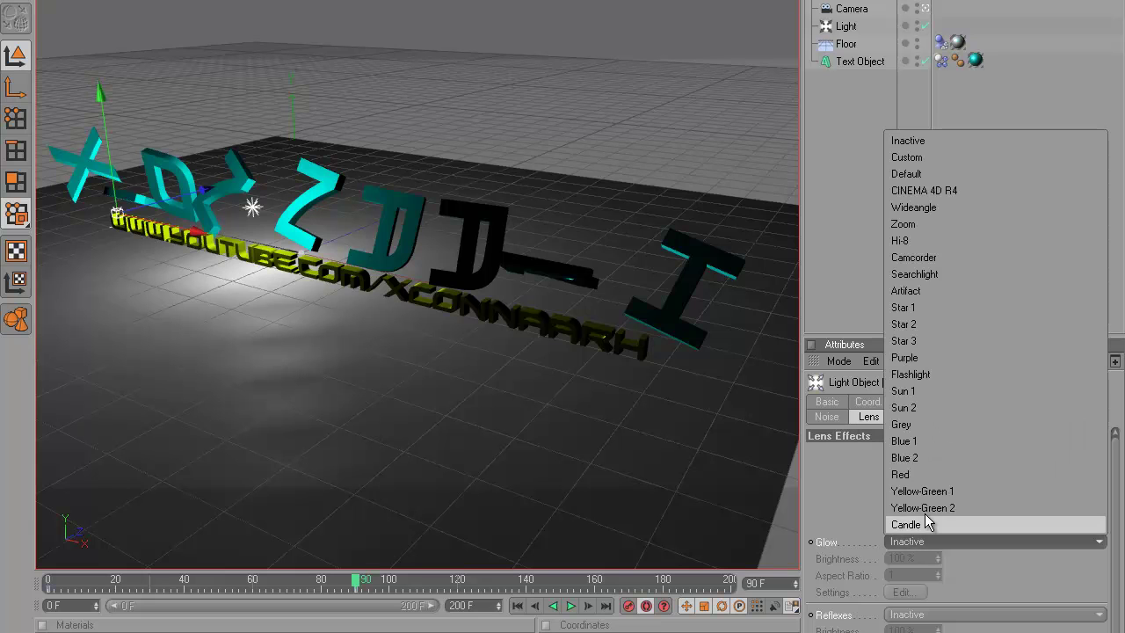
{"action": "left_click", "coordinate": [917, 475]}
{"action": "left_click", "coordinate": [924, 543]}
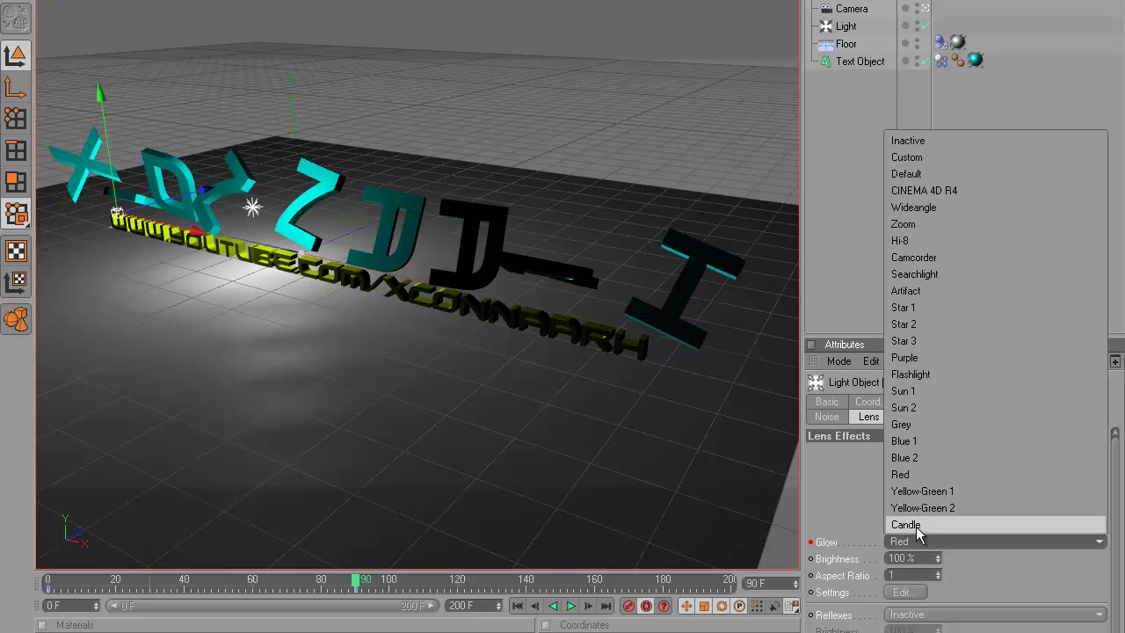
{"action": "left_click", "coordinate": [916, 376]}
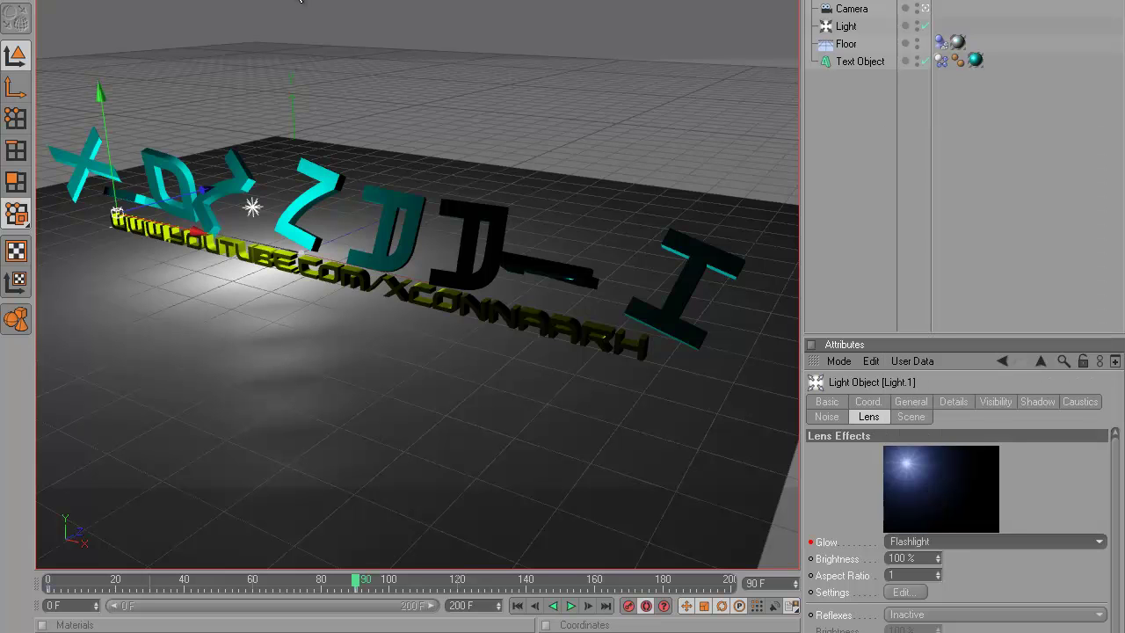
{"action": "key", "text": "ctrl+r"}
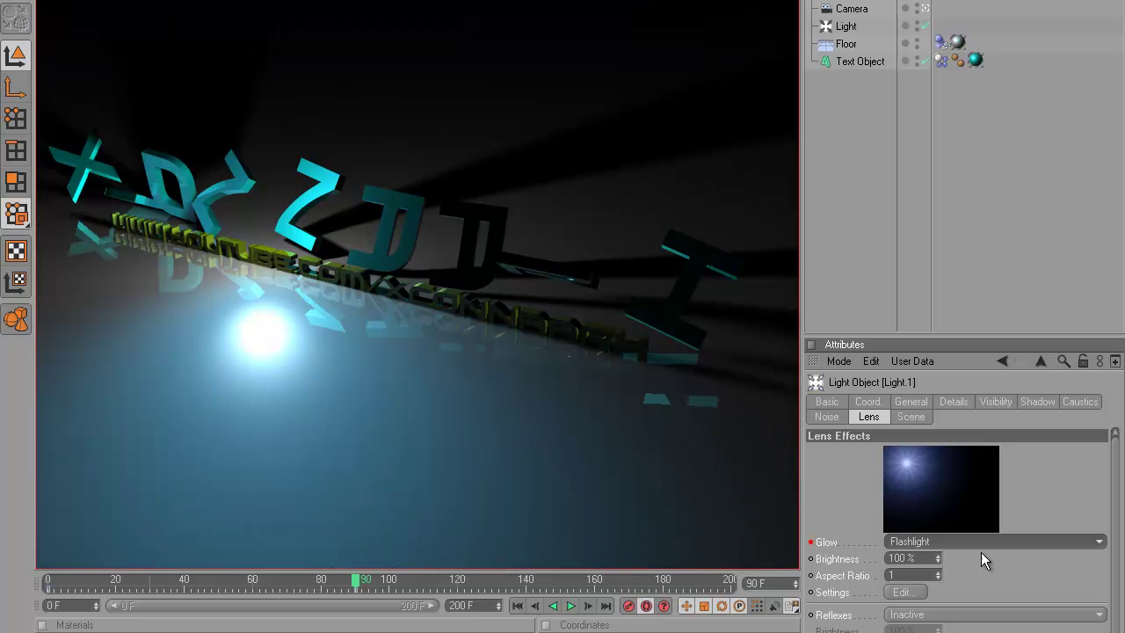
Try the Artifact lens glow at 208% brightness on the new light, rendering the view to check it.
{"action": "left_click", "coordinate": [945, 538]}
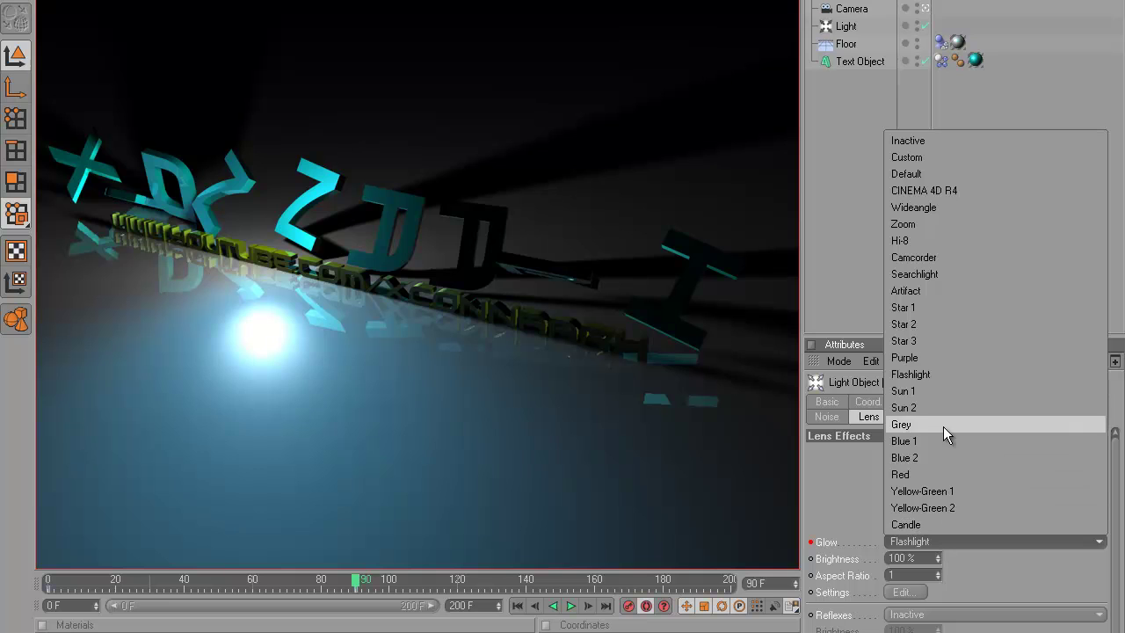
{"action": "left_click", "coordinate": [927, 291]}
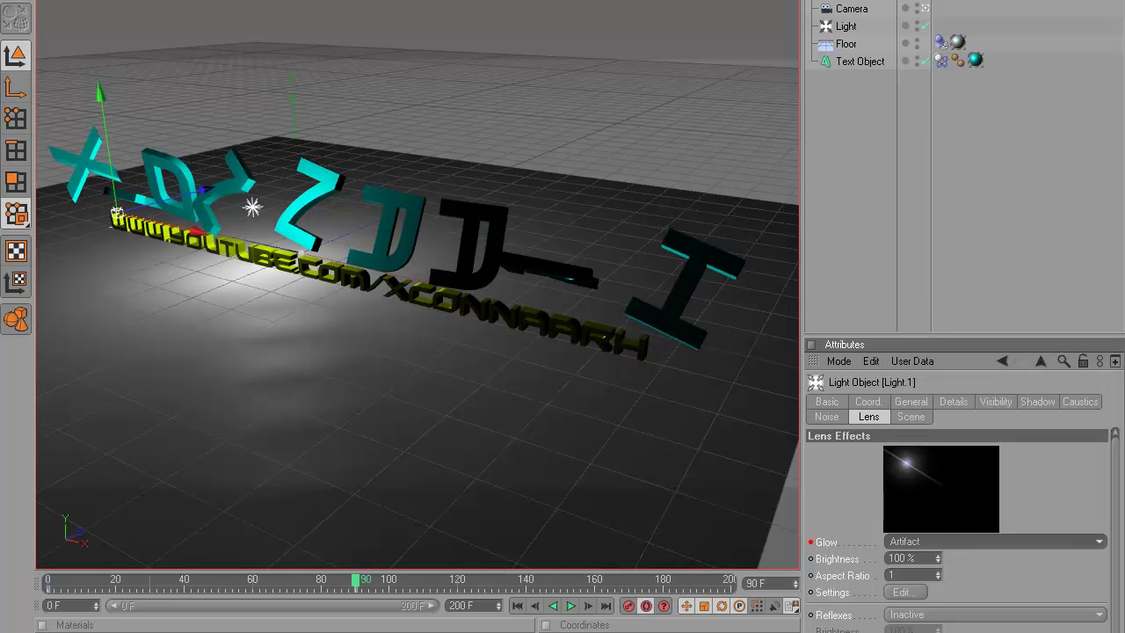
{"action": "key", "text": "ctrl+r"}
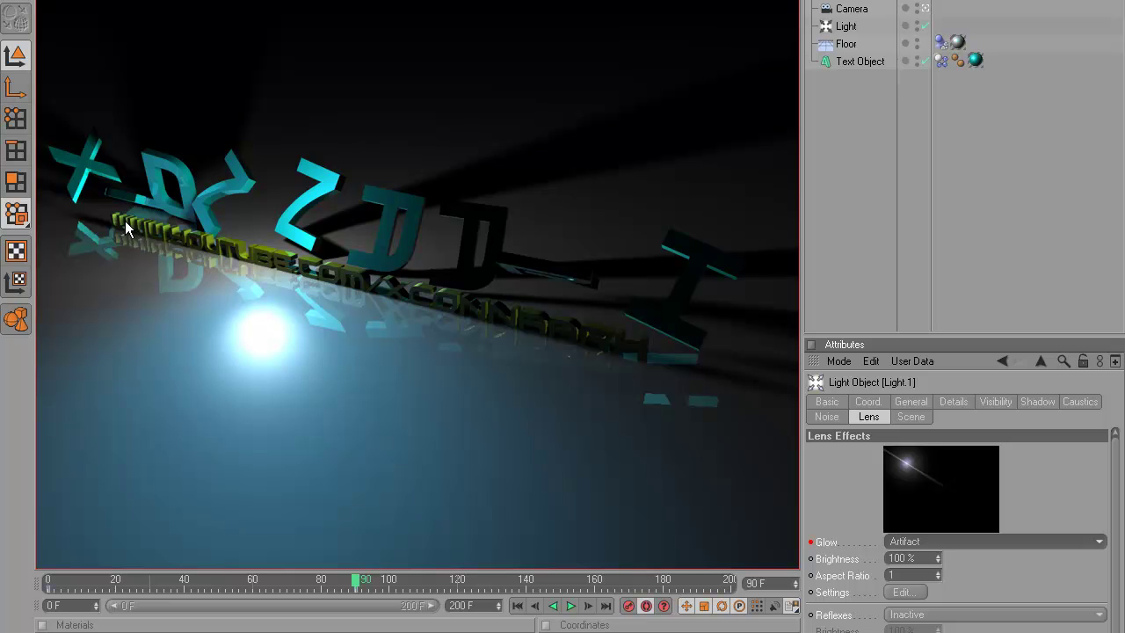
{"action": "left_click_drag", "start_coordinate": [938, 557], "coordinate": [938, 540]}
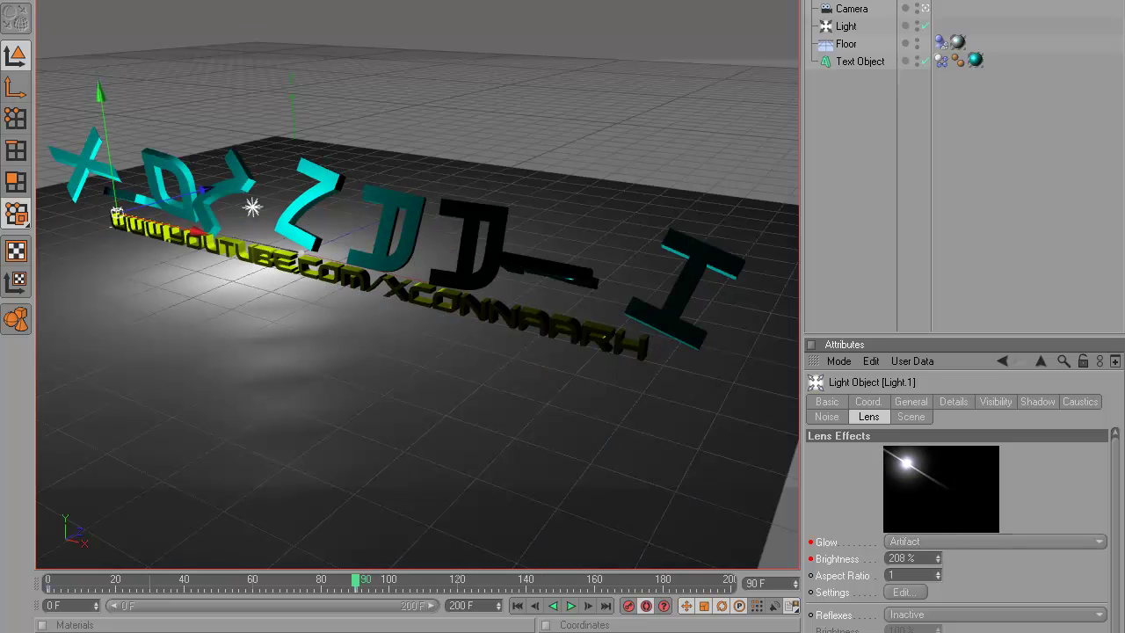
{"action": "key", "text": "ctrl+r"}
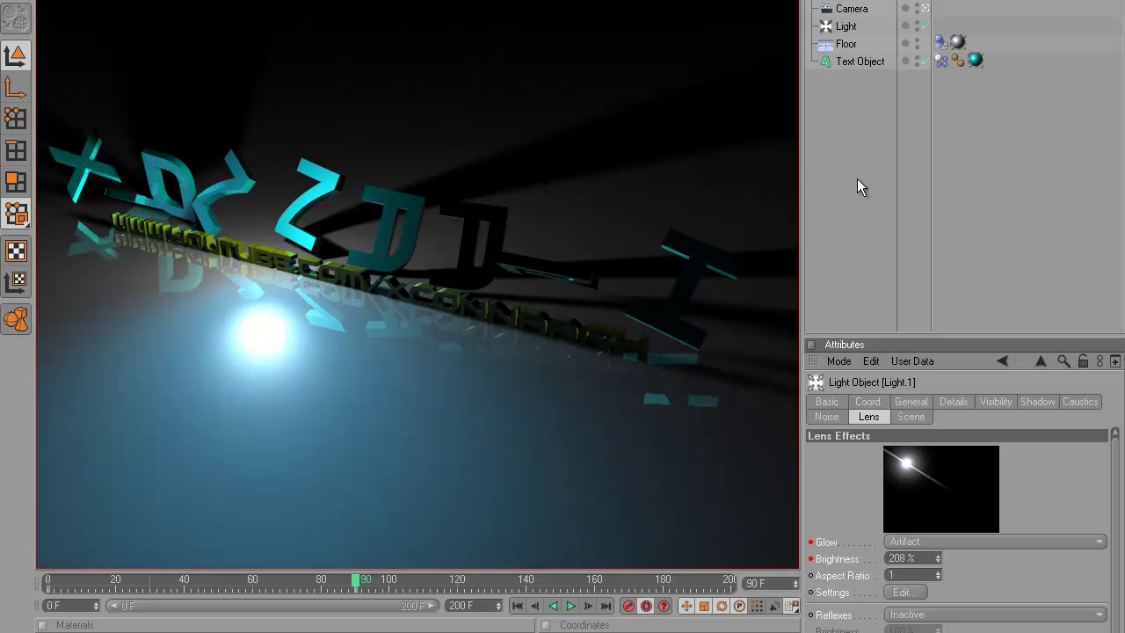
Delete the omni light placed at the start of the URL text.
{"action": "left_click", "coordinate": [848, 1]}
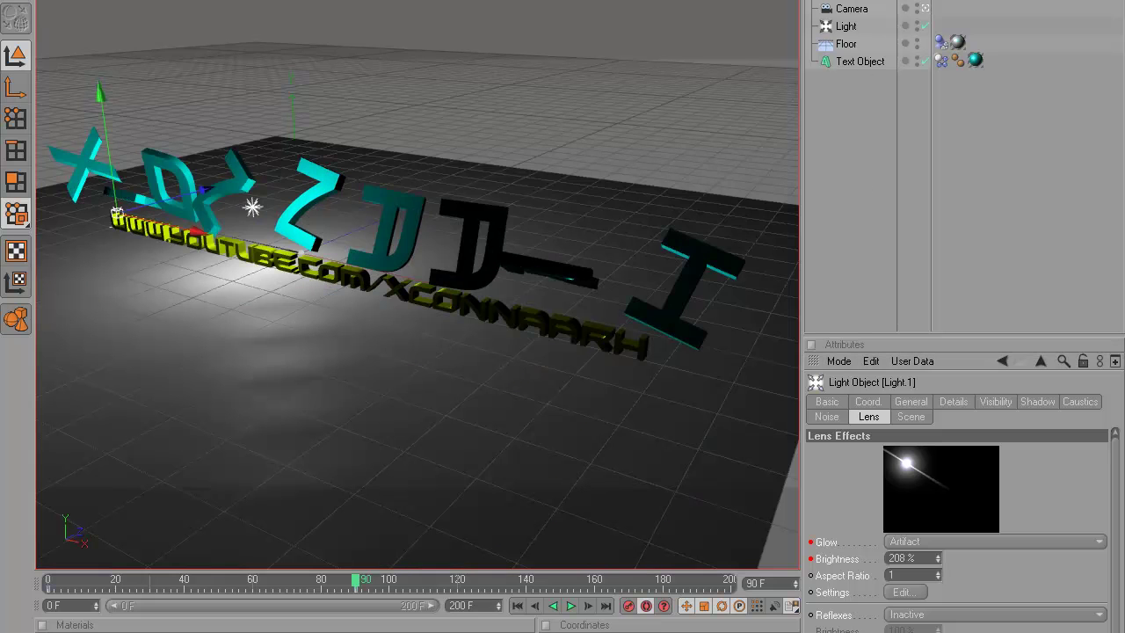
{"action": "key", "text": "Delete"}
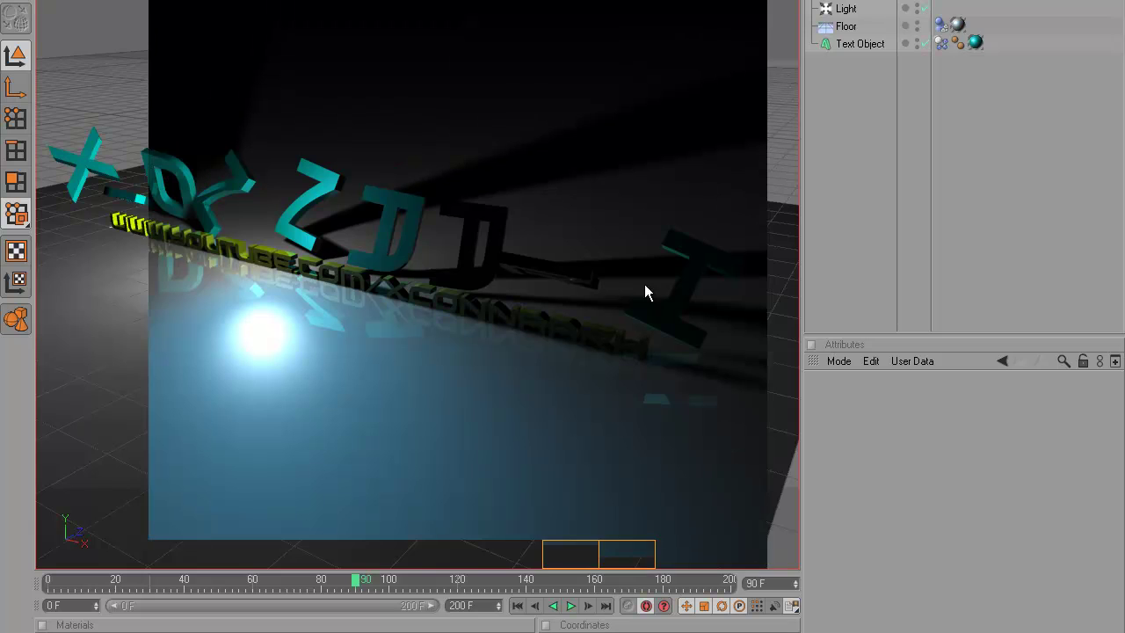
Move the camera close to the start of the URL text at frame 100 and along to its end at frame 140.
{"action": "left_click_drag", "start_coordinate": [360, 589], "coordinate": [390, 593]}
{"action": "scroll", "coordinate": [376, 457], "scroll_direction": "up", "scroll_amount": 8}
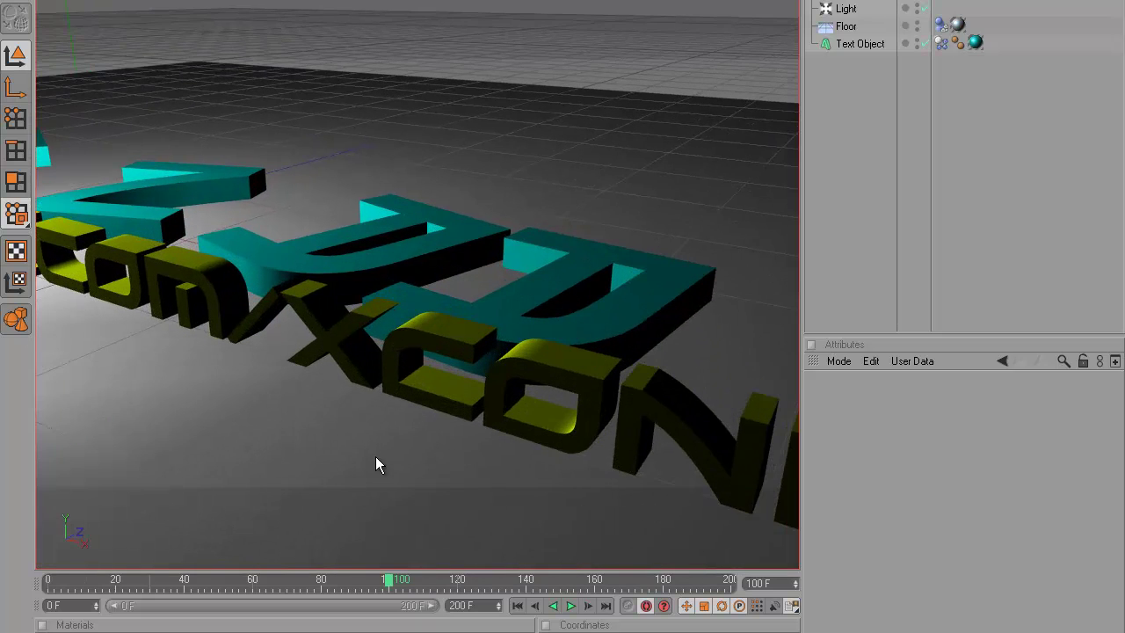
{"action": "scroll", "coordinate": [375, 457], "scroll_direction": "up", "scroll_amount": 3}
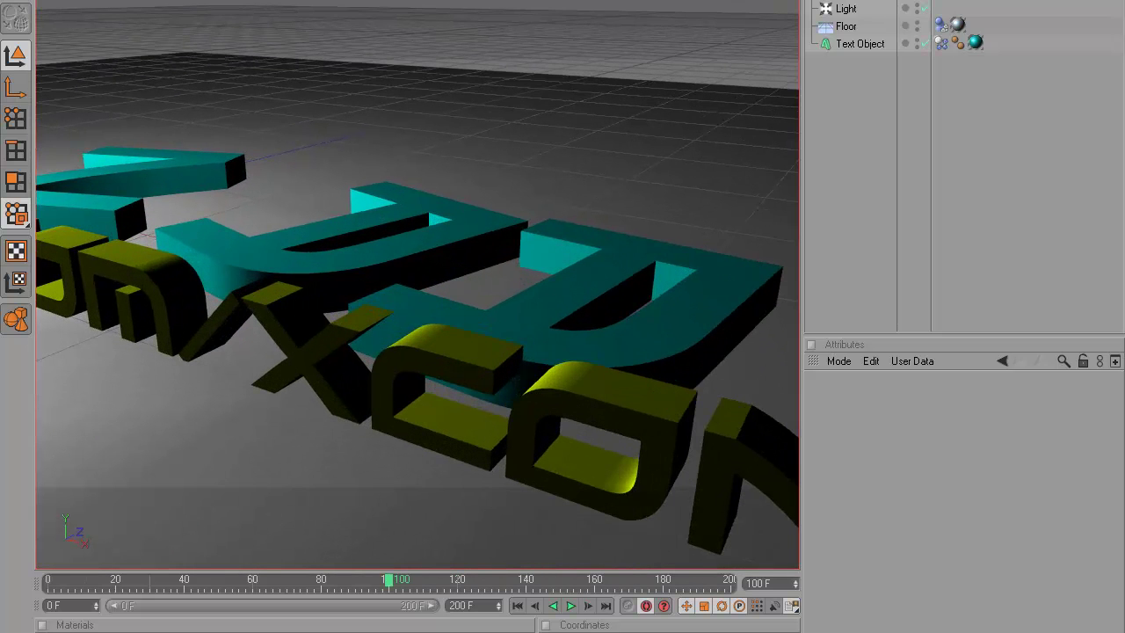
{"action": "left_click_drag", "start_coordinate": [562, 318], "coordinate": [622, 131], "text": "alt"}
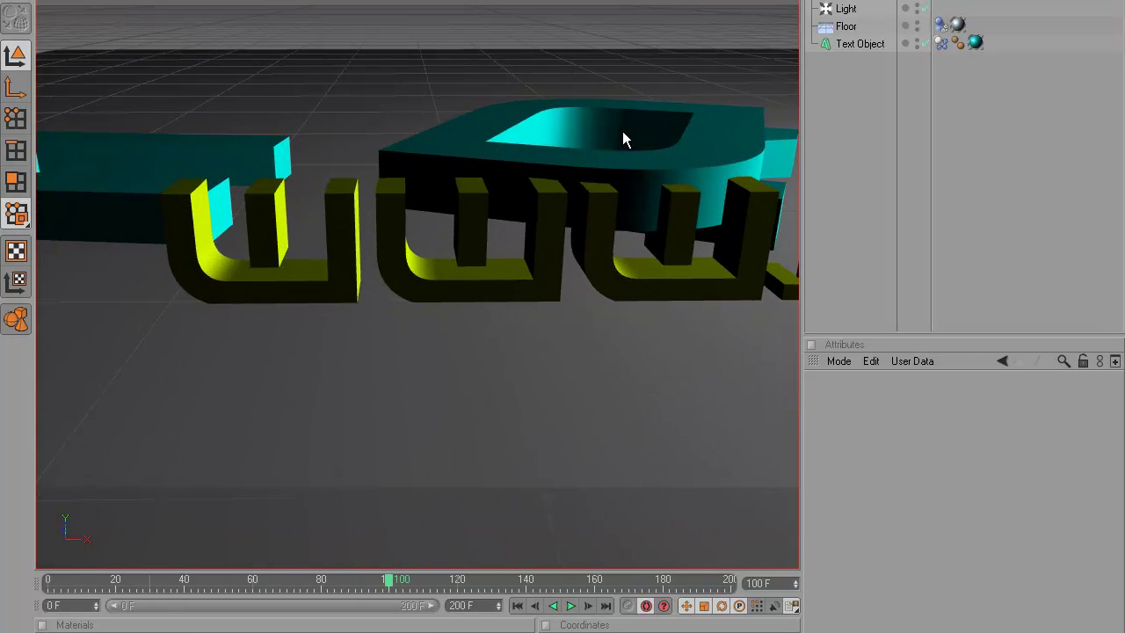
{"action": "left_click_drag", "start_coordinate": [386, 579], "coordinate": [319, 582]}
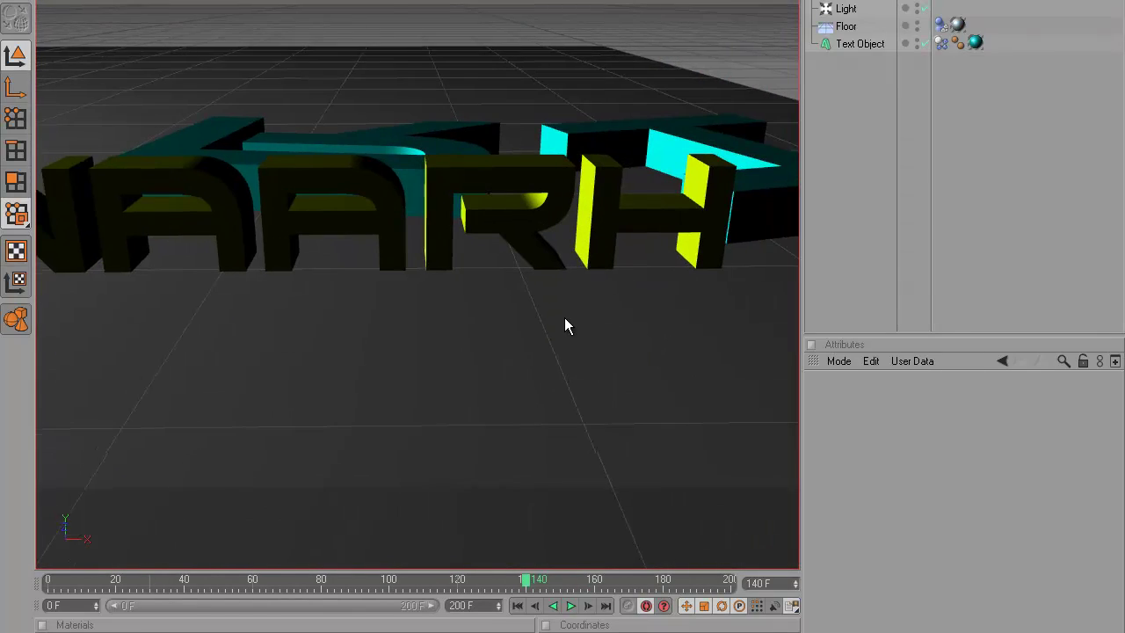
At frame 150, pull the camera back and angle it to frame the whole URL text and the fallen name letters.
{"action": "left_click_drag", "start_coordinate": [524, 580], "coordinate": [543, 579]}
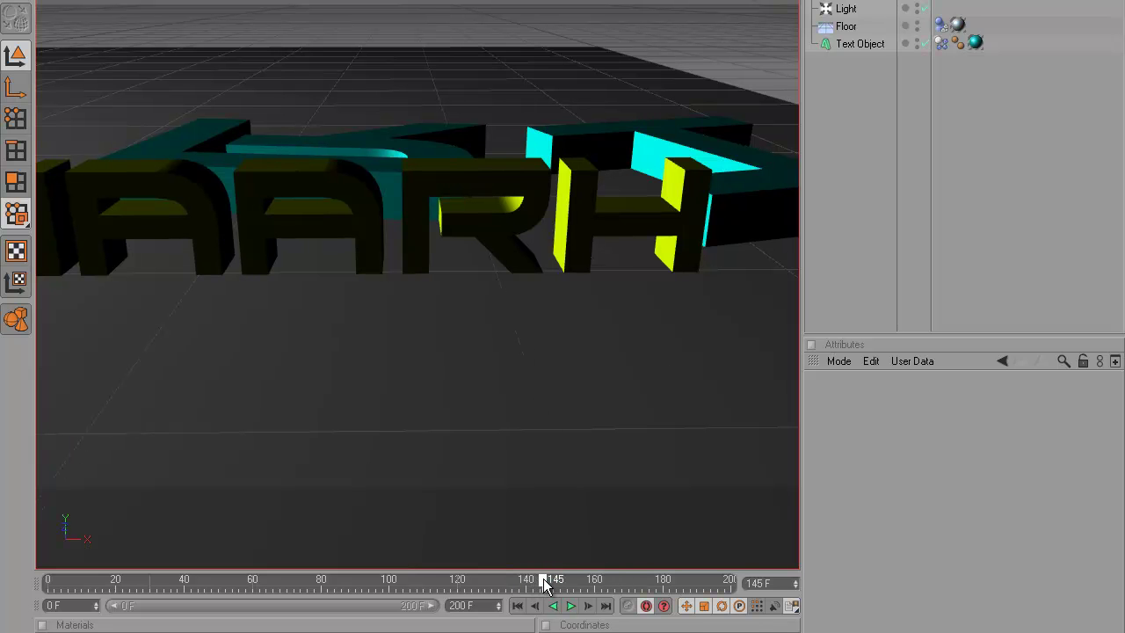
{"action": "left_click_drag", "start_coordinate": [588, 454], "coordinate": [608, 1]}
{"action": "left_click_drag", "start_coordinate": [606, 264], "coordinate": [412, 95], "text": "alt"}
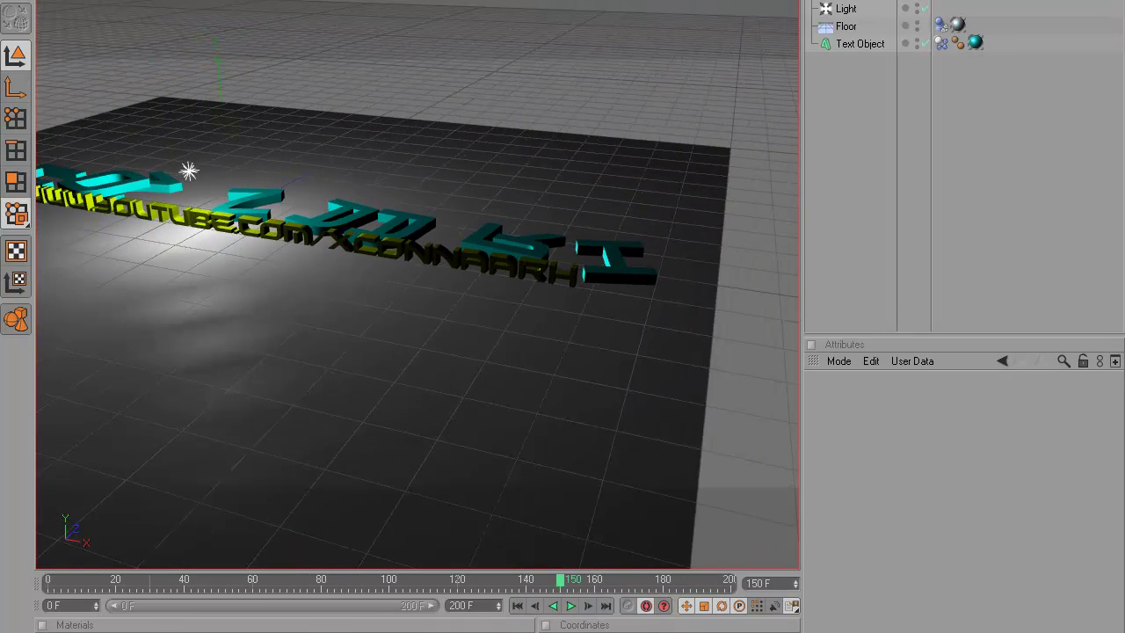
{"action": "left_click_drag", "start_coordinate": [580, 310], "coordinate": [565, 316], "text": "alt"}
{"action": "middle_click_drag", "start_coordinate": [563, 317], "coordinate": [578, 170], "text": "alt"}
{"action": "scroll", "coordinate": [577, 170], "scroll_direction": "up", "scroll_amount": 1}
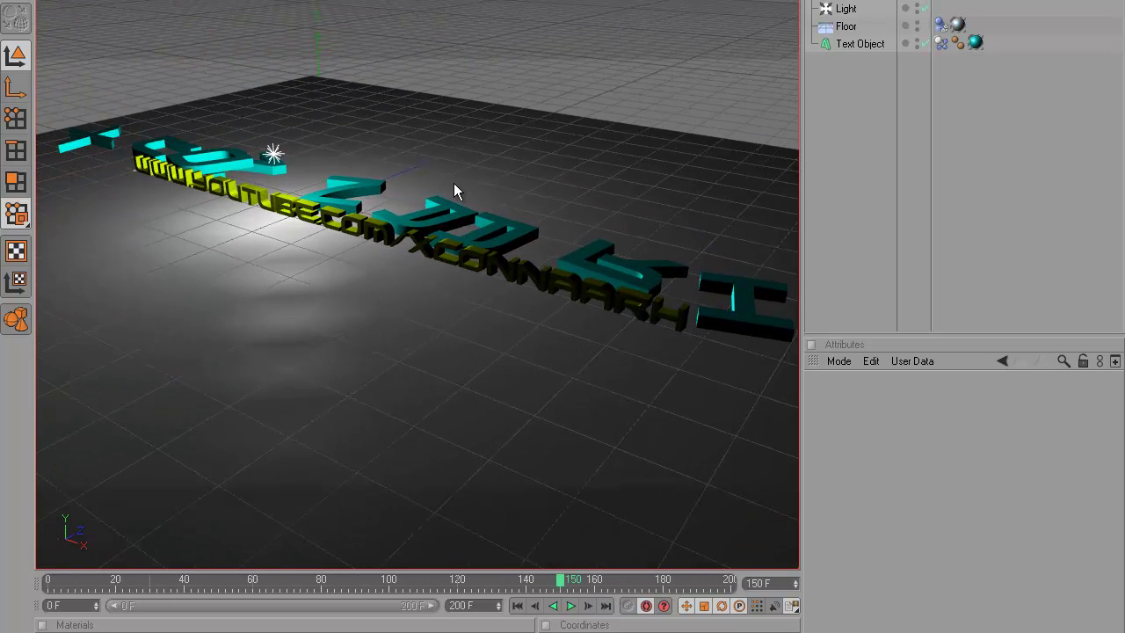
Play the animation from the start, then reposition the camera at frame 120 so the URL letters fill the view.
{"action": "left_click_drag", "start_coordinate": [556, 580], "coordinate": [0, 588]}
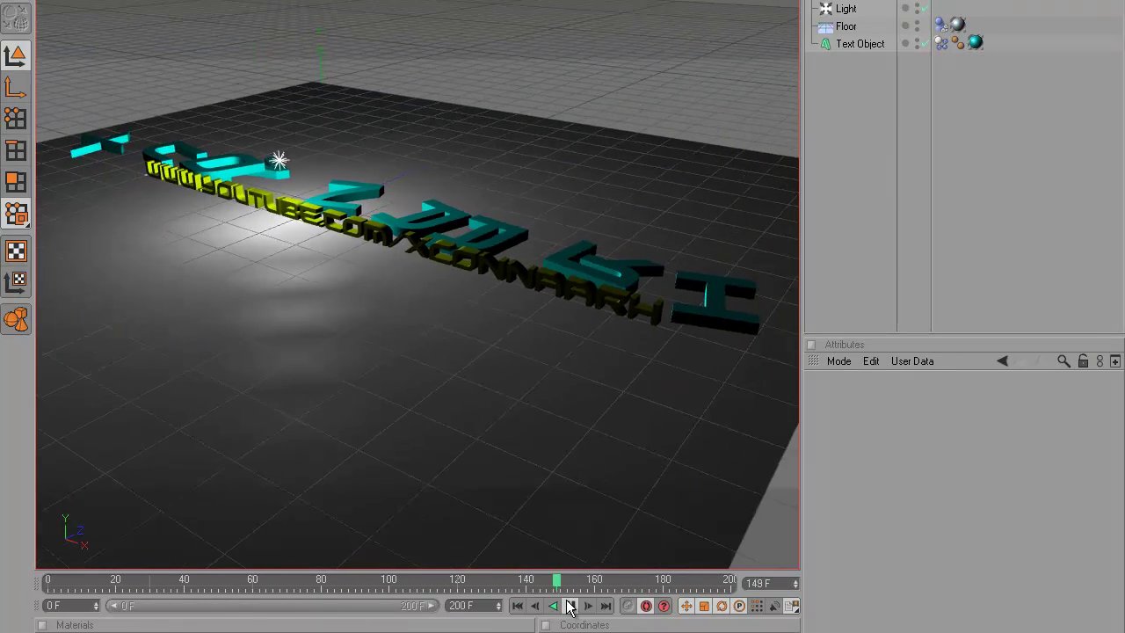
{"action": "left_click", "coordinate": [569, 606]}
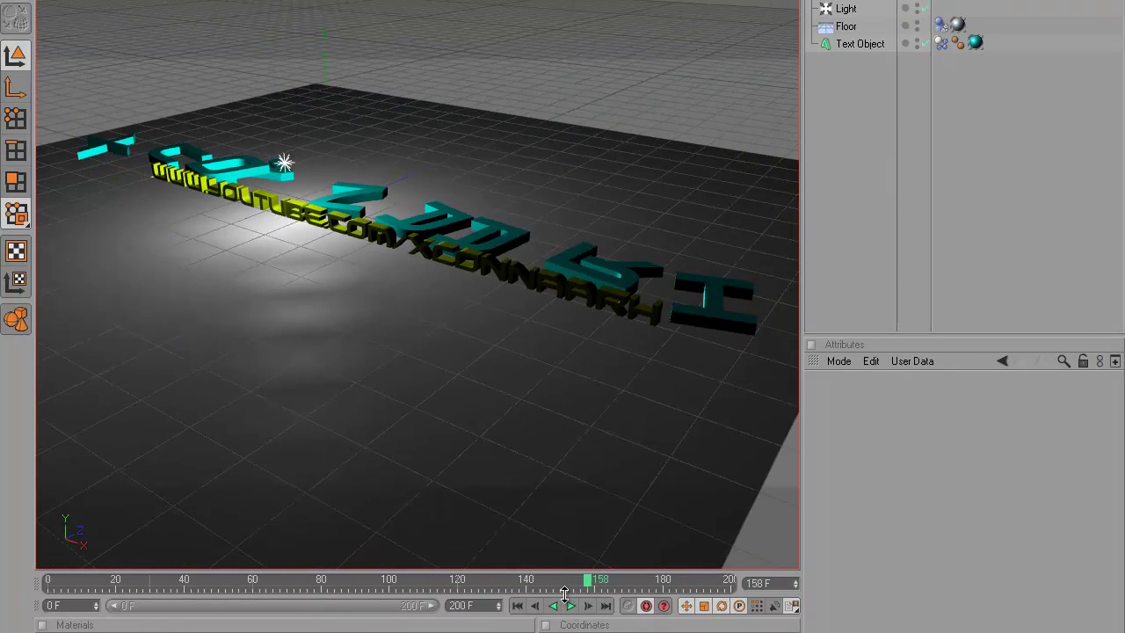
{"action": "left_click_drag", "start_coordinate": [586, 584], "coordinate": [457, 574]}
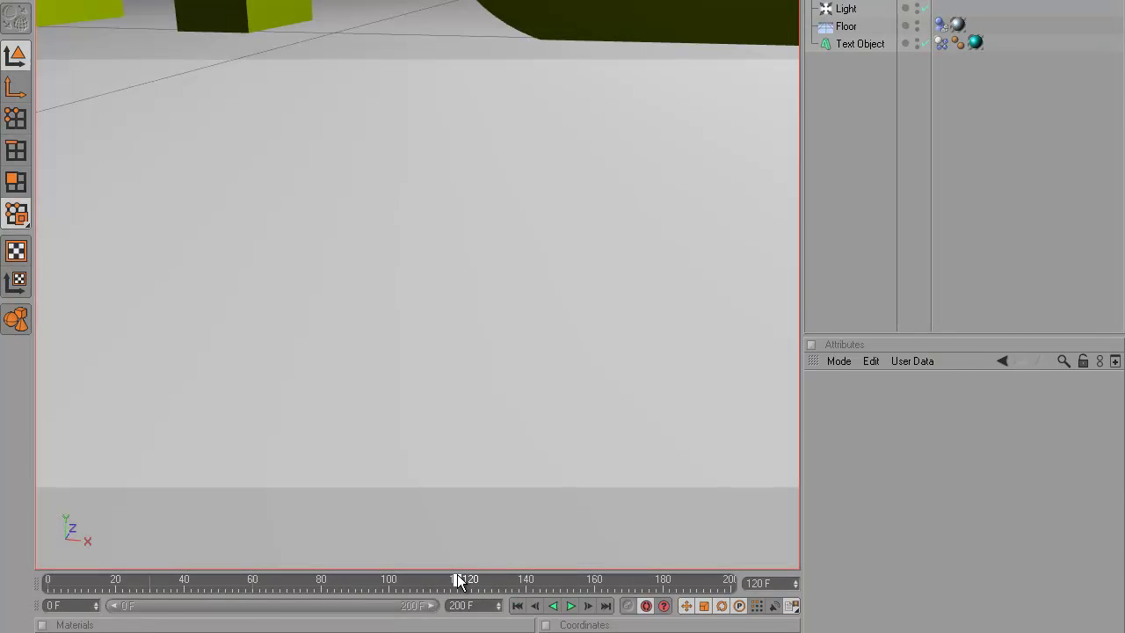
{"action": "left_click_drag", "start_coordinate": [562, 317], "coordinate": [562, 318]}
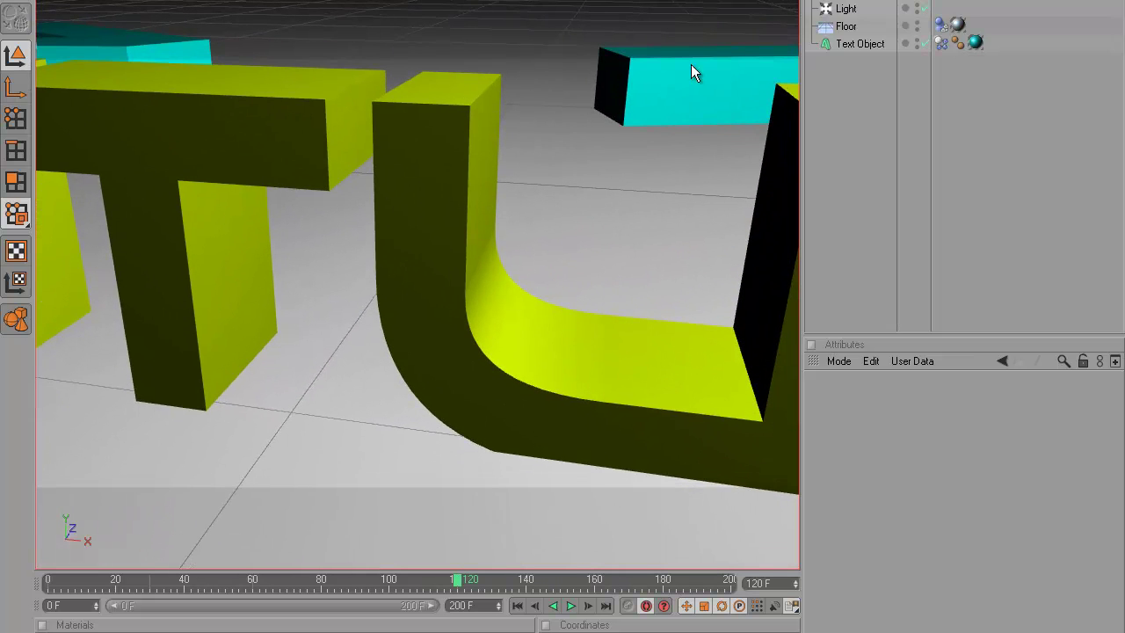
Play the animation again from the start to check the adjusted camera move along the URL text.
{"action": "left_click", "coordinate": [571, 606]}
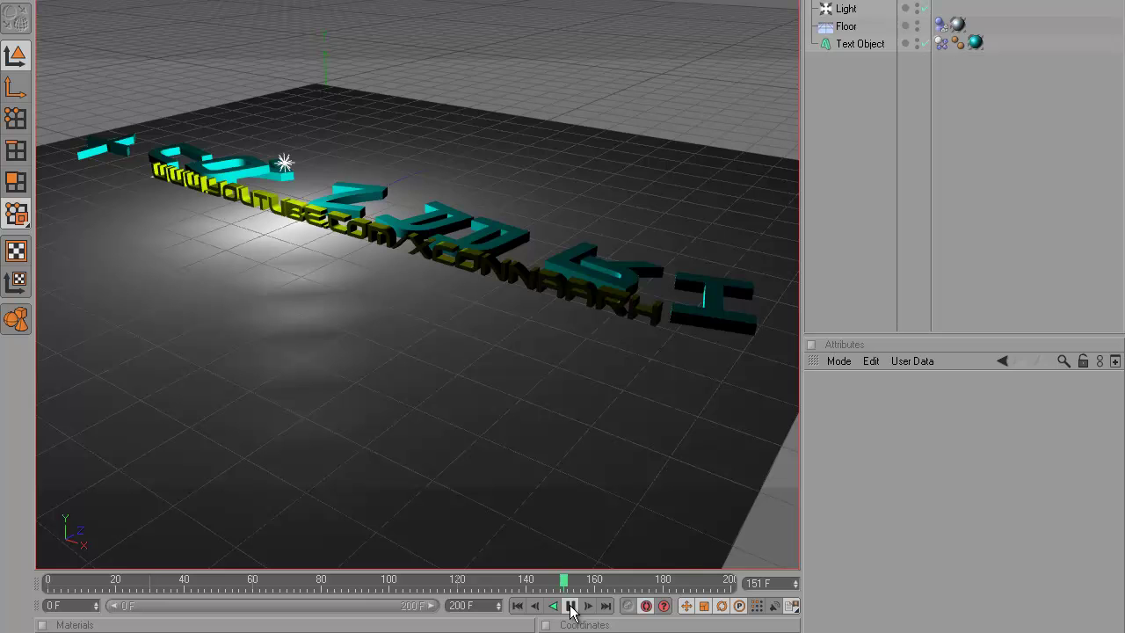
{"action": "left_click", "coordinate": [571, 607]}
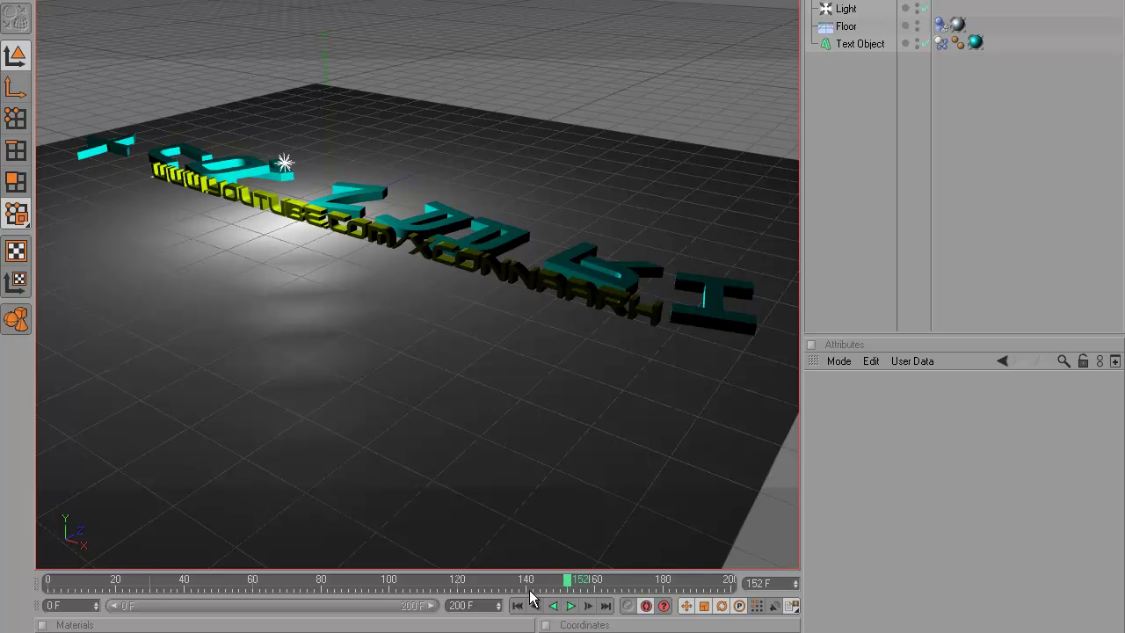
{"action": "left_click_drag", "start_coordinate": [571, 581], "coordinate": [2, 576]}
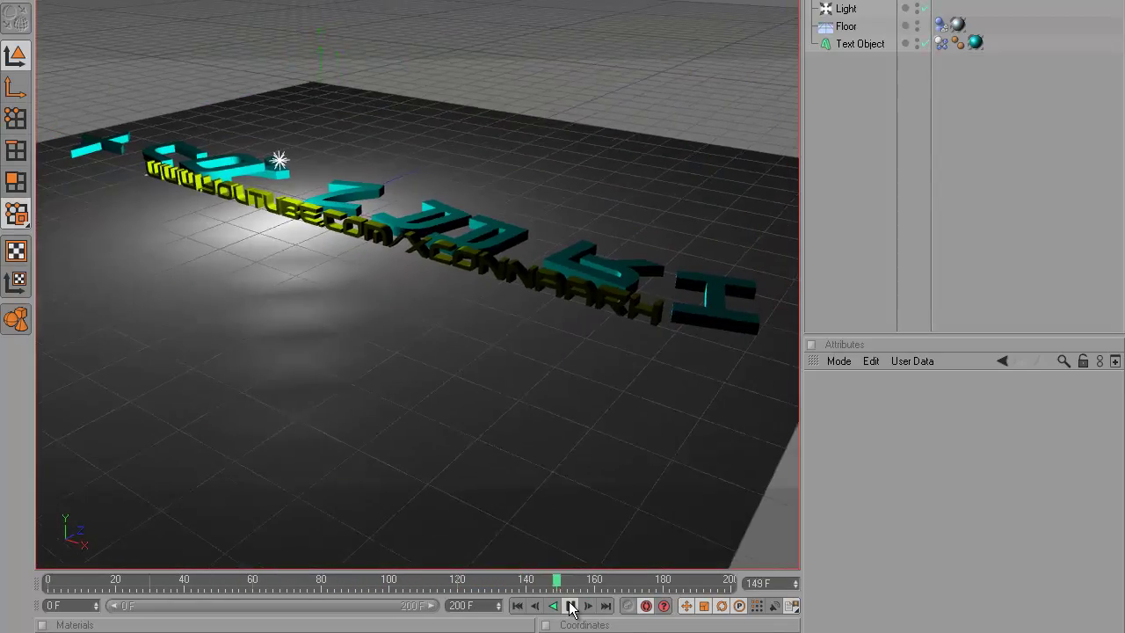
{"action": "left_click", "coordinate": [571, 607]}
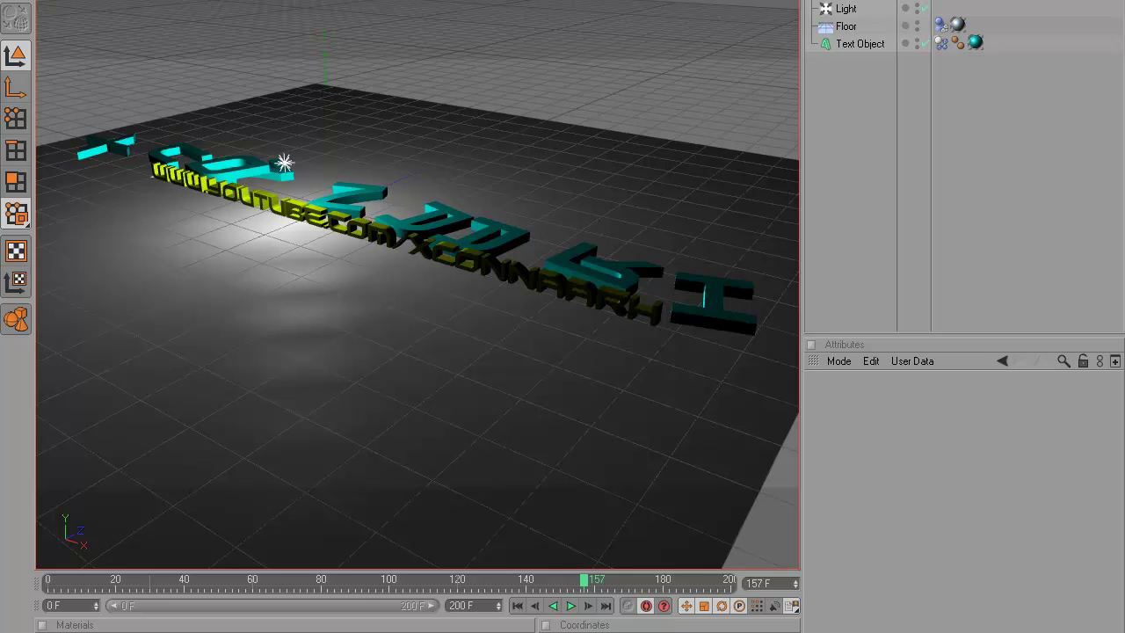
Configure the render settings to output frames 1 to 157 as an AVI Movie saved under the name Intro.
{"action": "key", "text": "ctrl+b"}
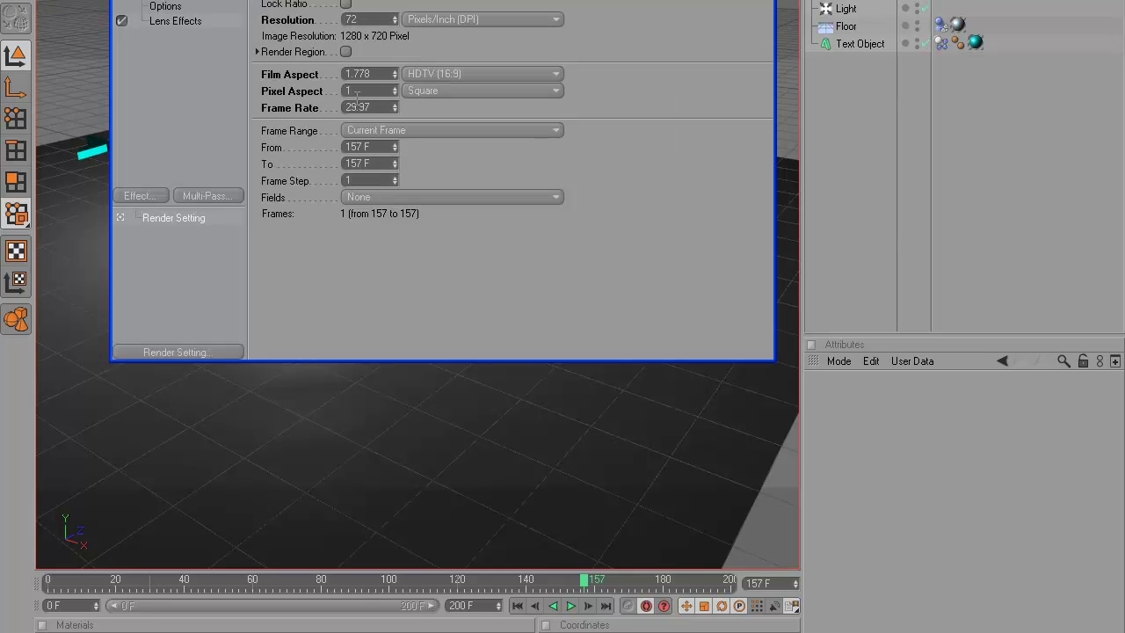
{"action": "key", "text": "Return"}
{"action": "left_click", "coordinate": [162, 0]}
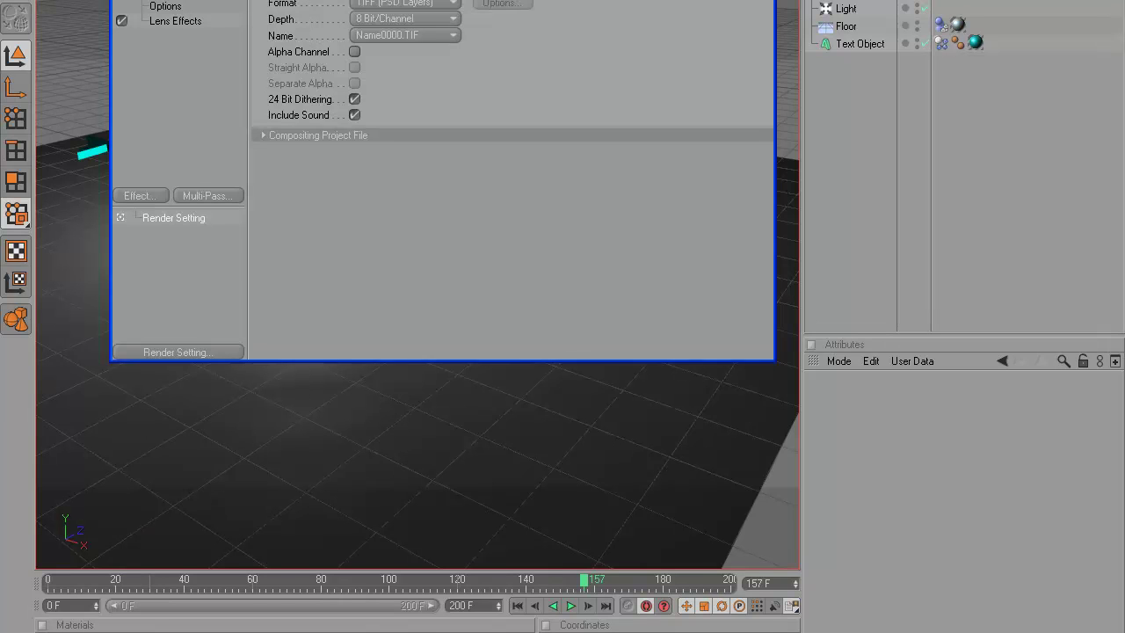
{"action": "left_click", "coordinate": [762, 0]}
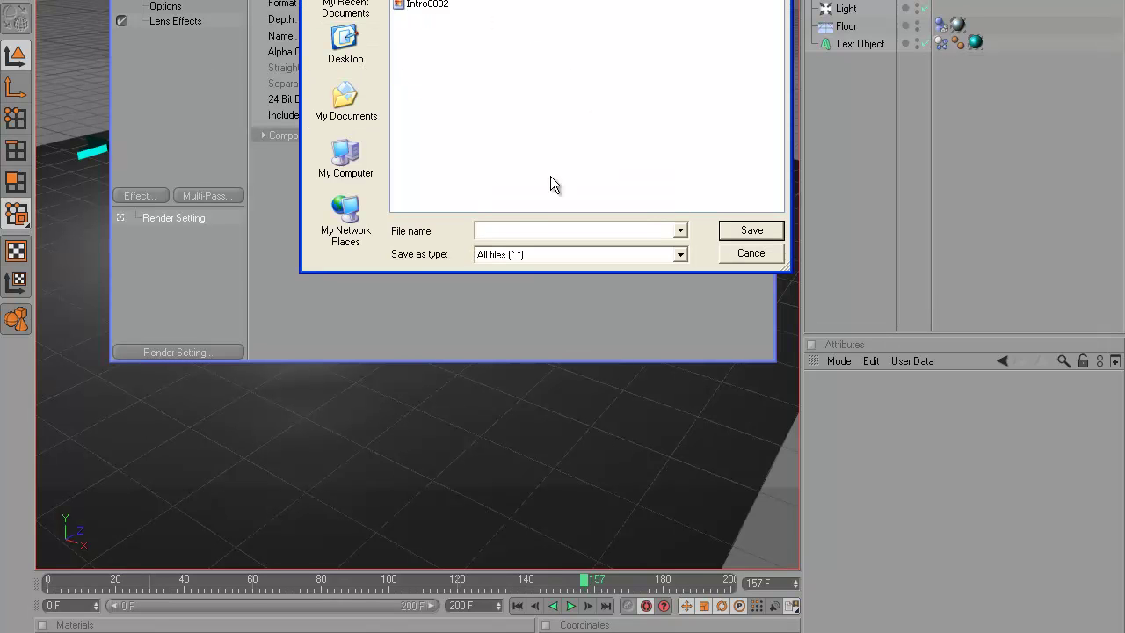
{"action": "type", "text": "a"}
{"action": "type", "text": "Intro"}
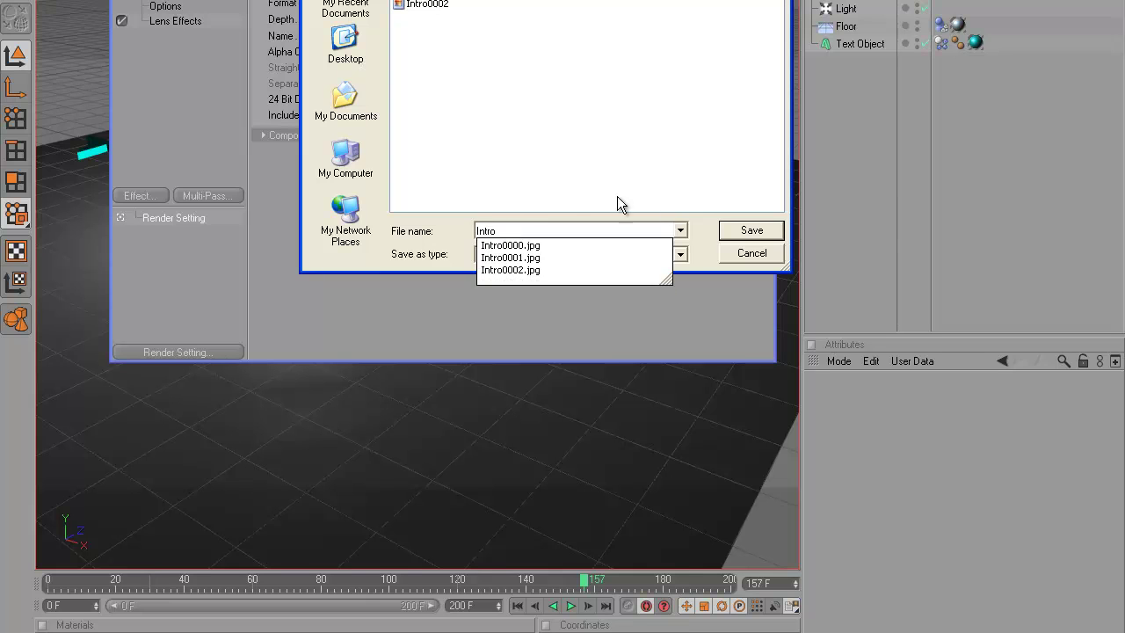
{"action": "left_click", "coordinate": [776, 230]}
{"action": "left_click", "coordinate": [402, 15]}
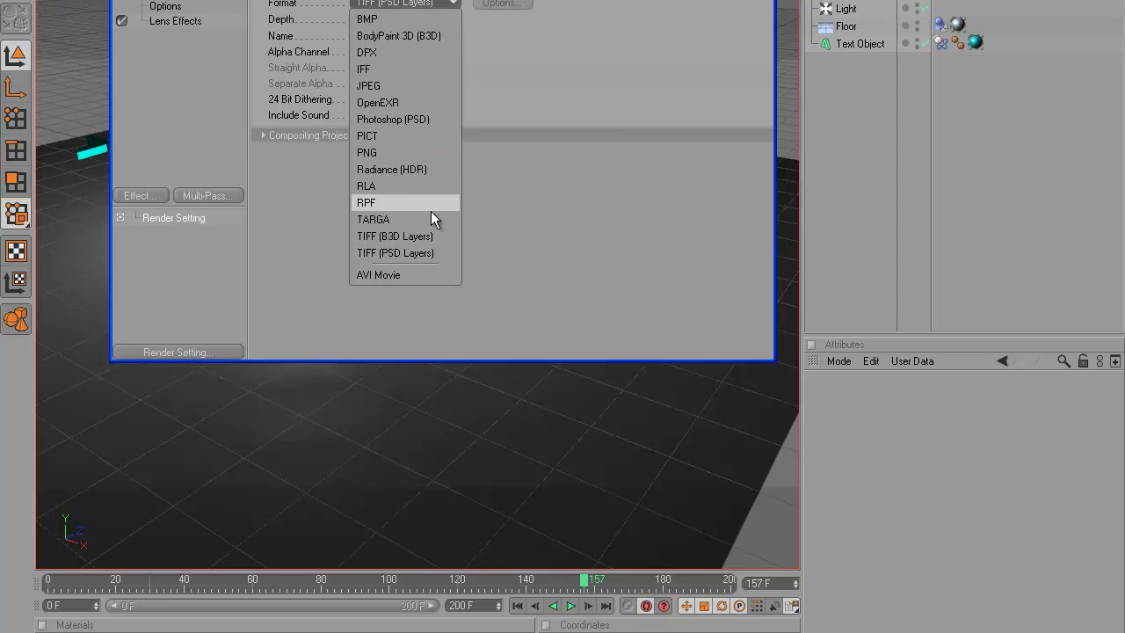
{"action": "left_click", "coordinate": [419, 276]}
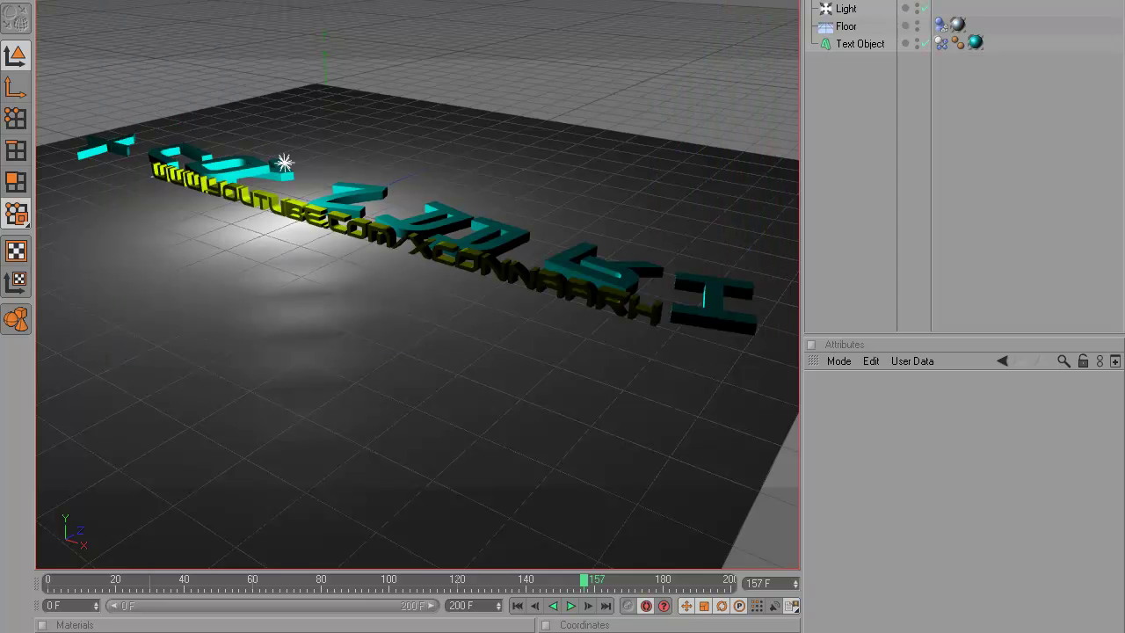
Start rendering the full animation to the Picture Viewer.
{"action": "left_click", "coordinate": [541, 0]}
{"action": "left_click", "coordinate": [627, 0]}
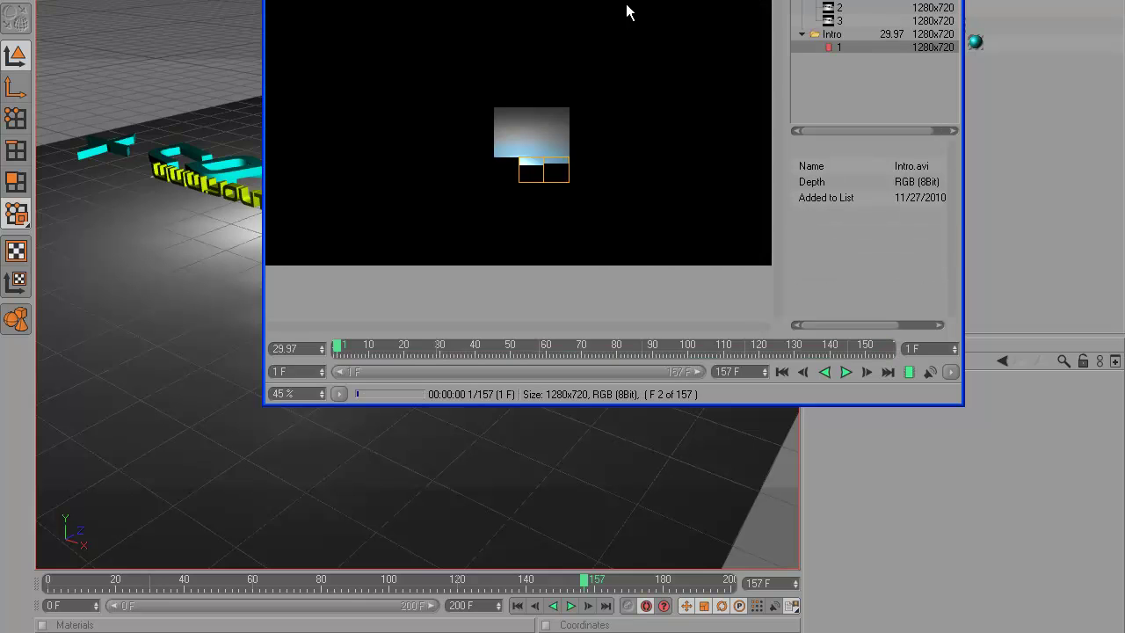